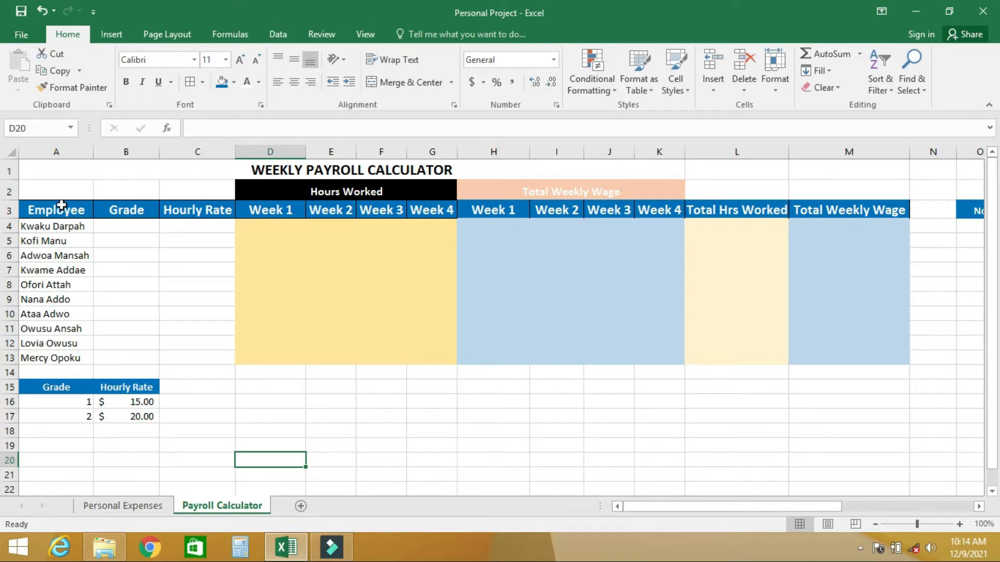
drag(58, 228, 50, 357)
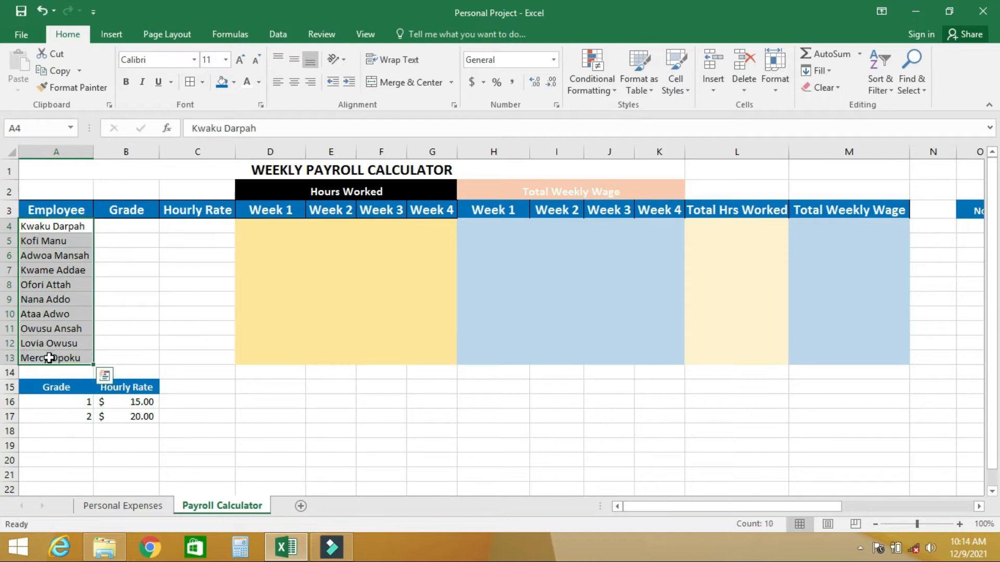
click(131, 227)
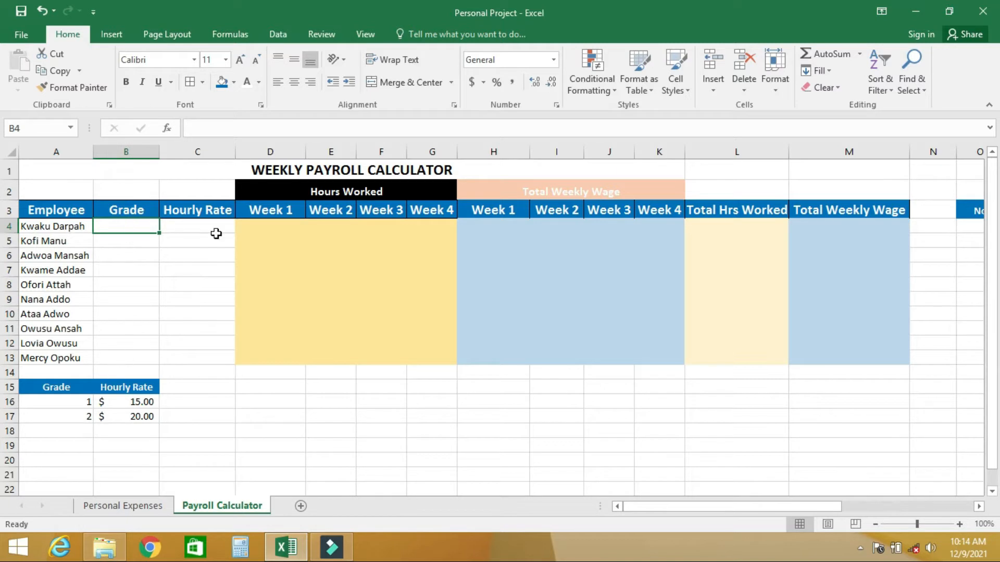
drag(201, 224, 207, 360)
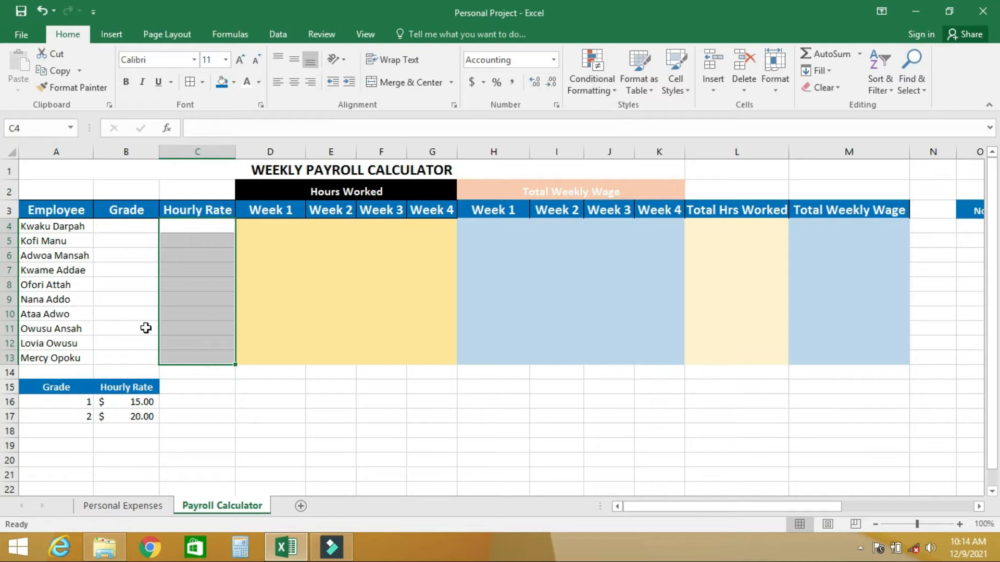
drag(54, 388, 110, 415)
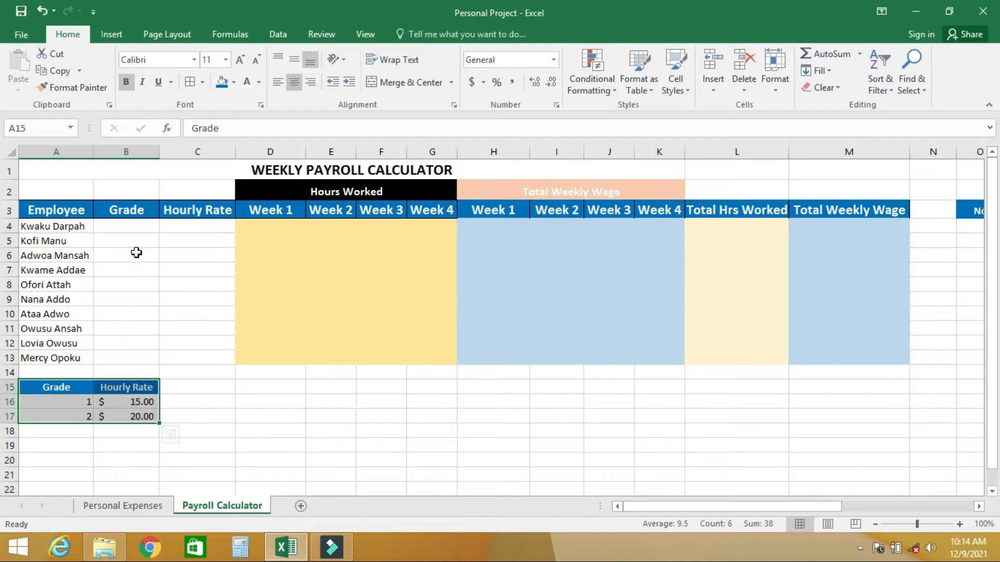
Set up a data validation rule of type List for the grade cells B4:B13
click(127, 227)
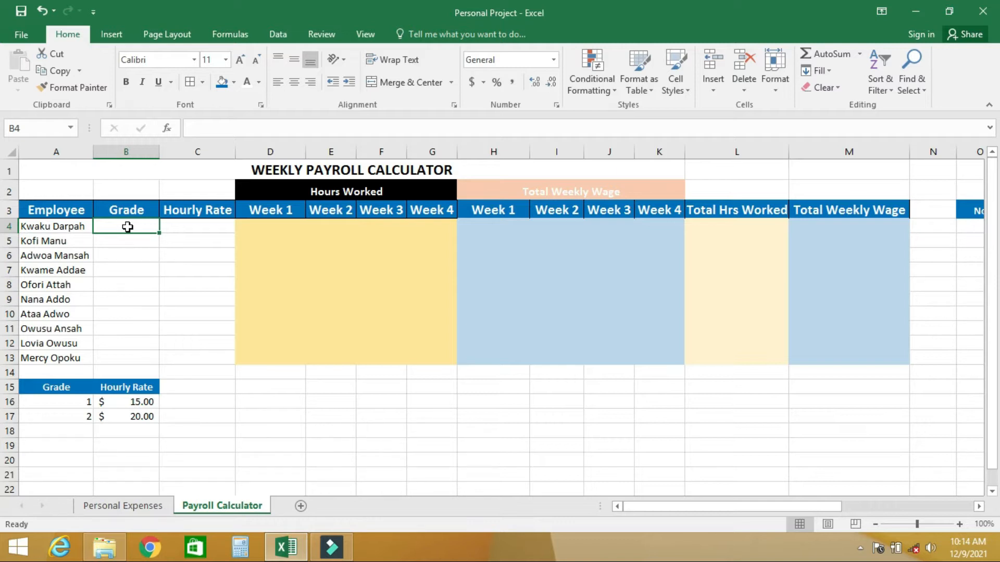
drag(127, 227, 131, 355)
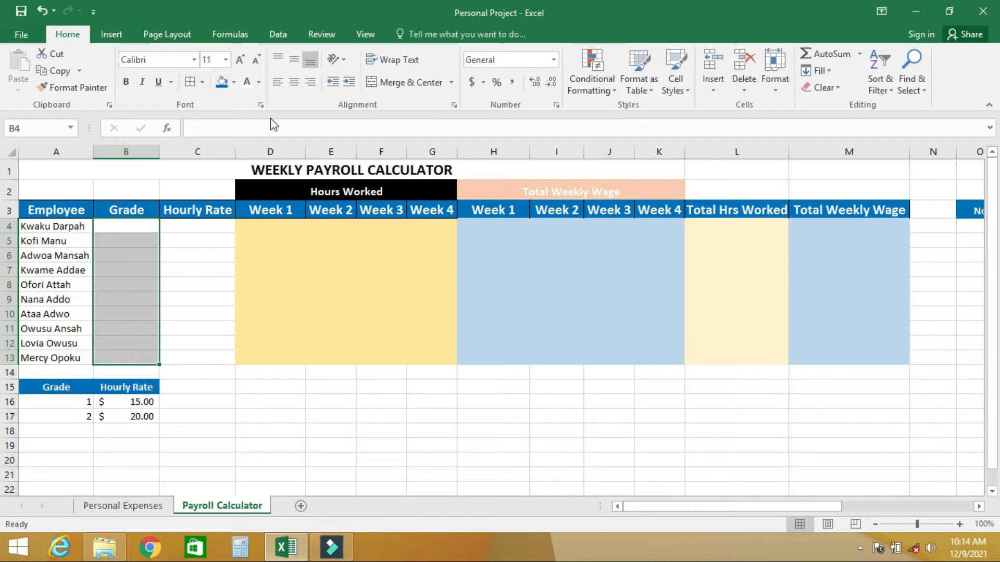
click(279, 36)
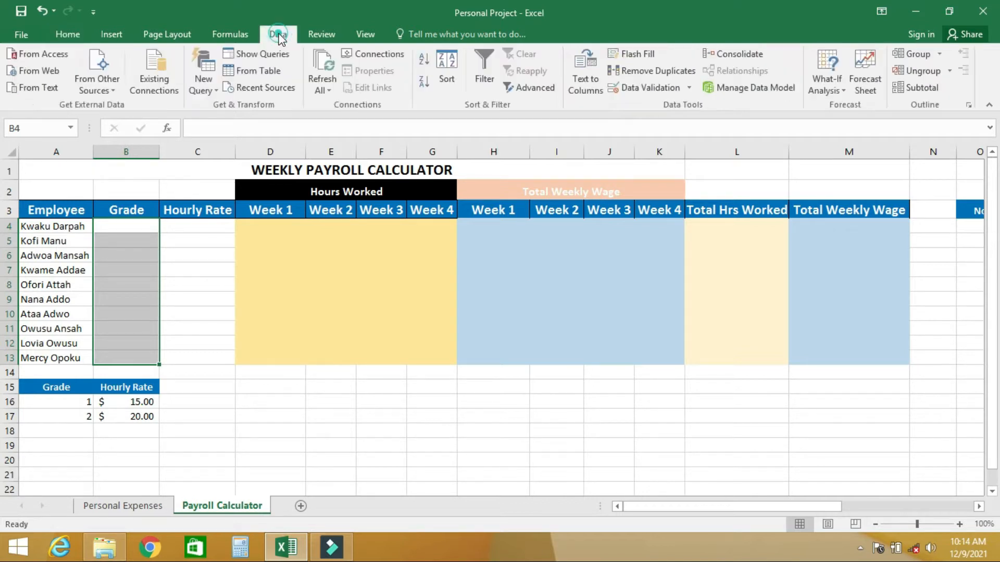
click(654, 90)
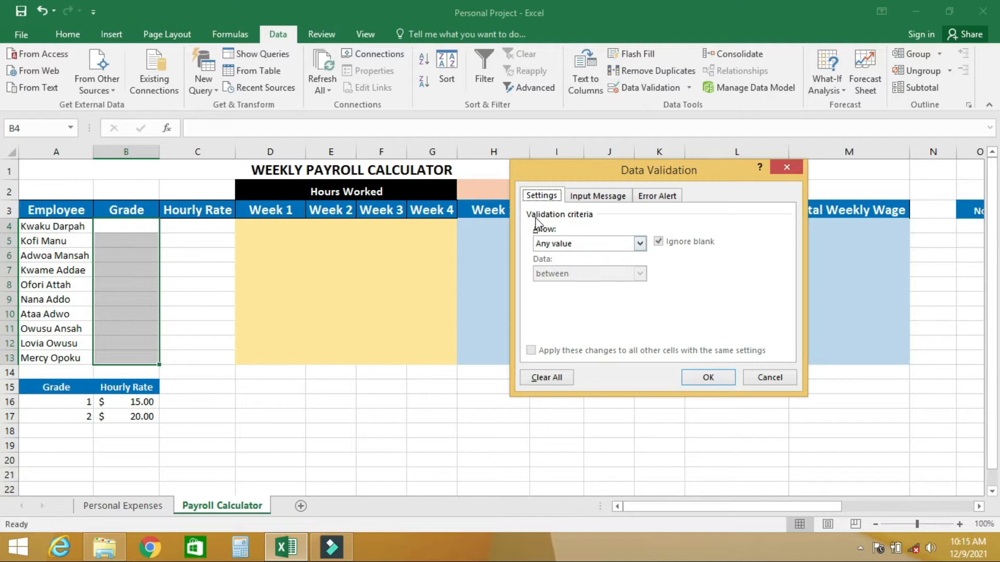
click(640, 243)
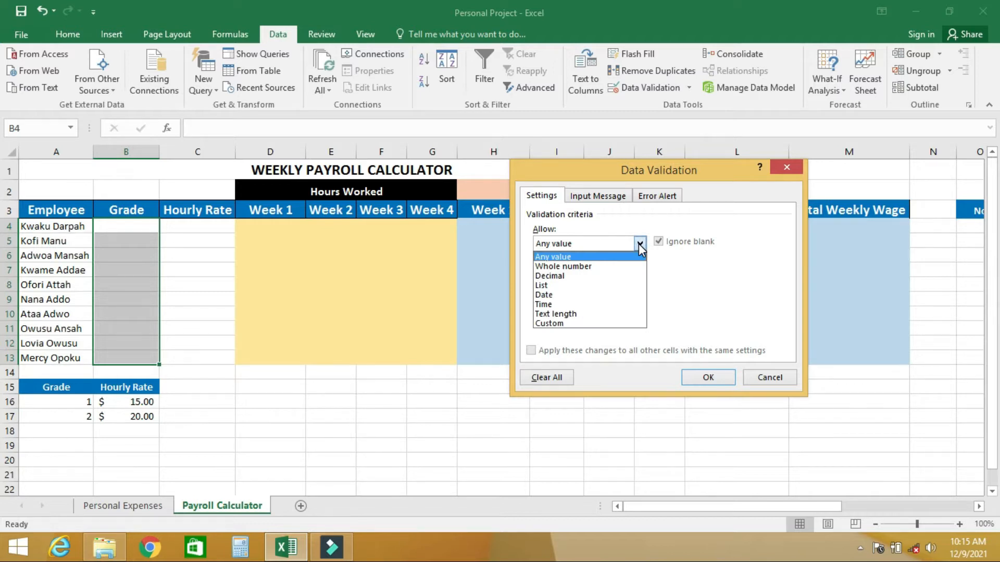
click(558, 287)
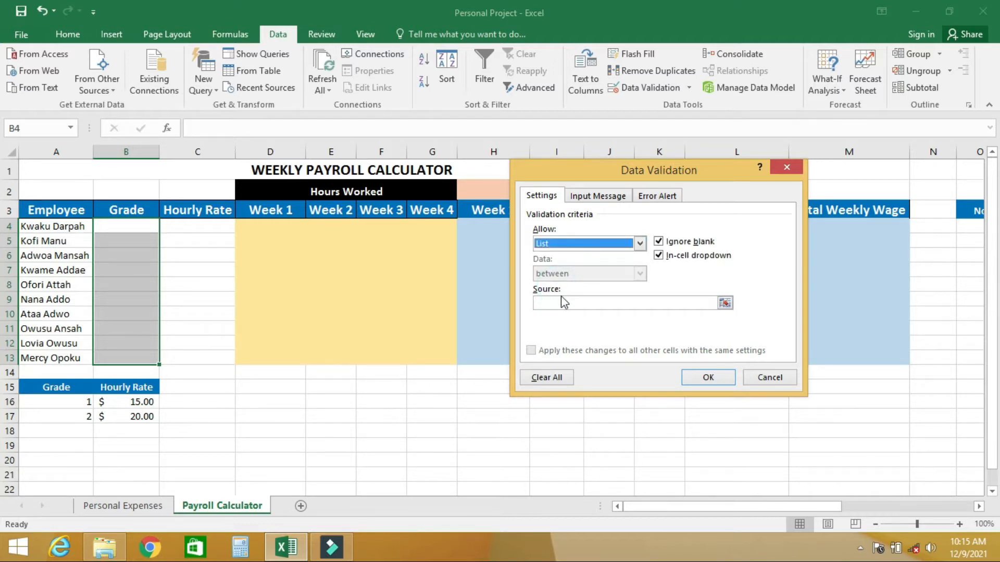
click(550, 302)
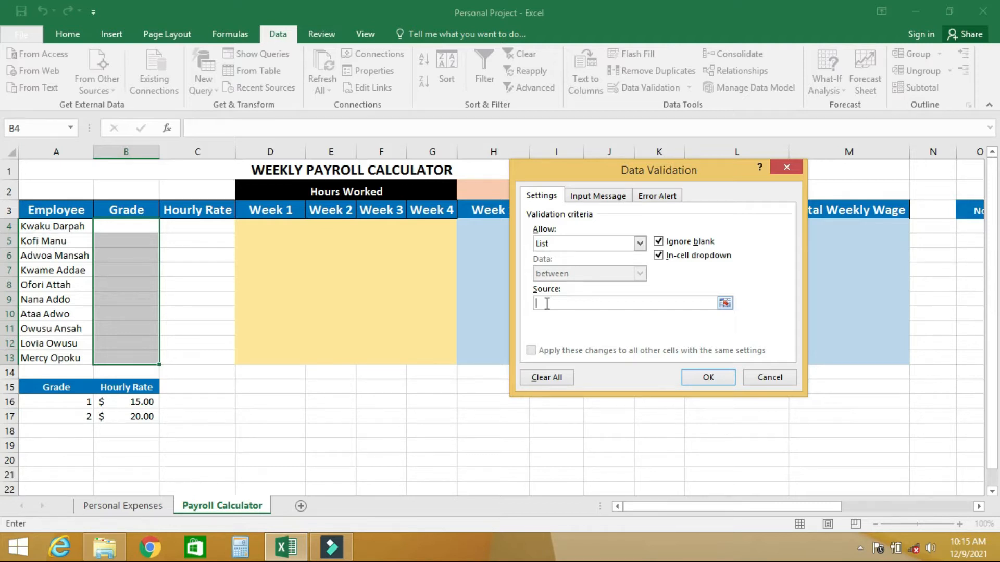
click(74, 404)
drag(75, 405, 74, 415)
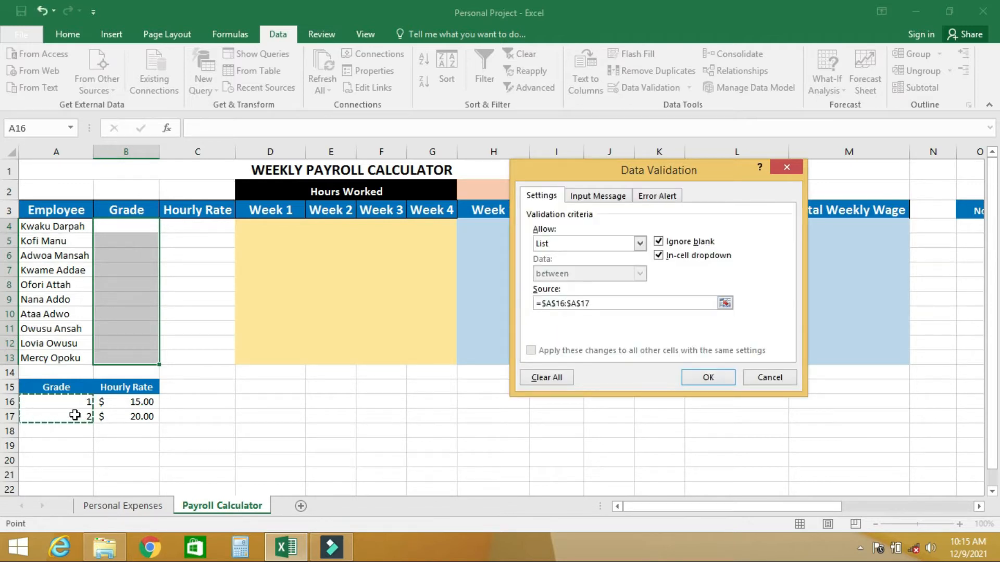
key(BackSpace)
key(BackSpace)
key(BackSpace)
key(BackSpace)
key(BackSpace)
key(BackSpace)
key(BackSpace)
key(BackSpace)
key(BackSpace)
key(BackSpace)
key(BackSpace)
key(BackSpace)
Set the validation list source to 1,2 and apply the rule to the grade cells
text(1,2)
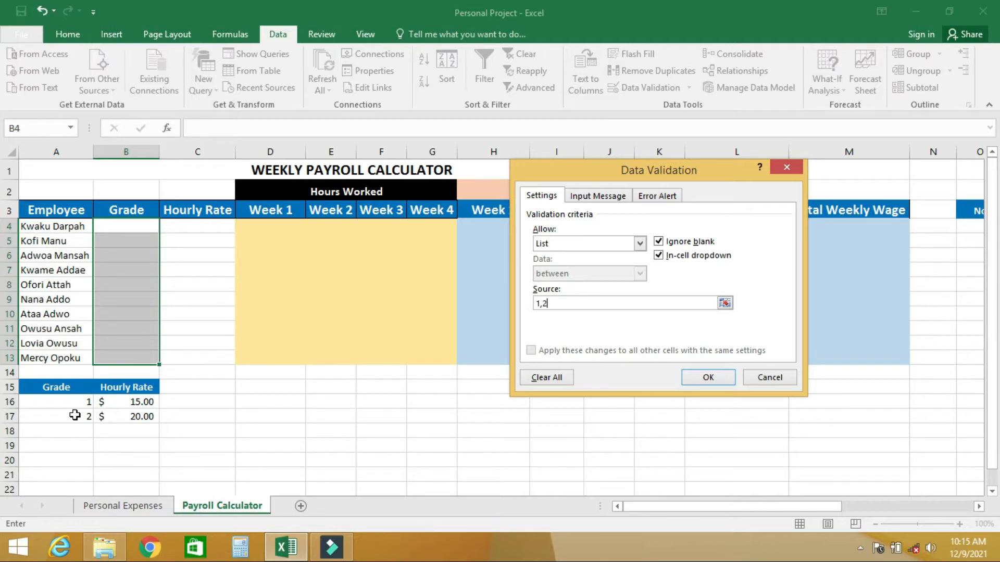
click(708, 379)
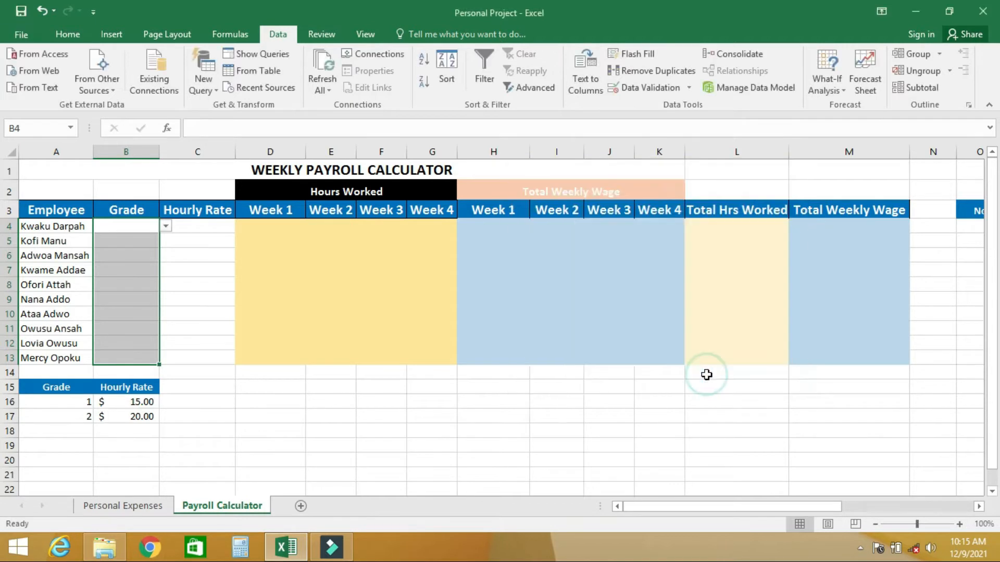
Check the drop-down choices offered in grade cells B6 and B4
click(131, 240)
click(133, 255)
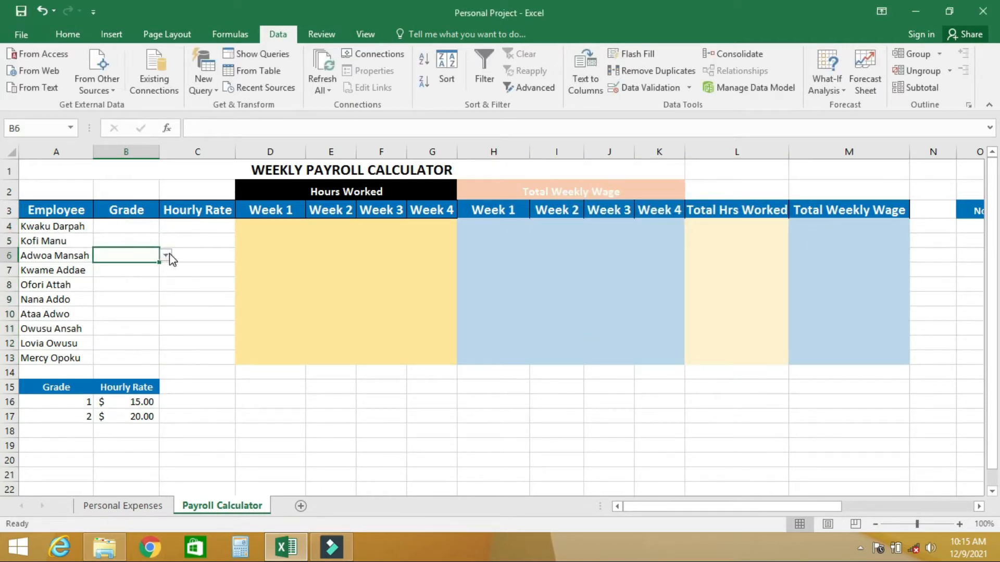
click(166, 256)
click(144, 236)
click(144, 237)
click(138, 225)
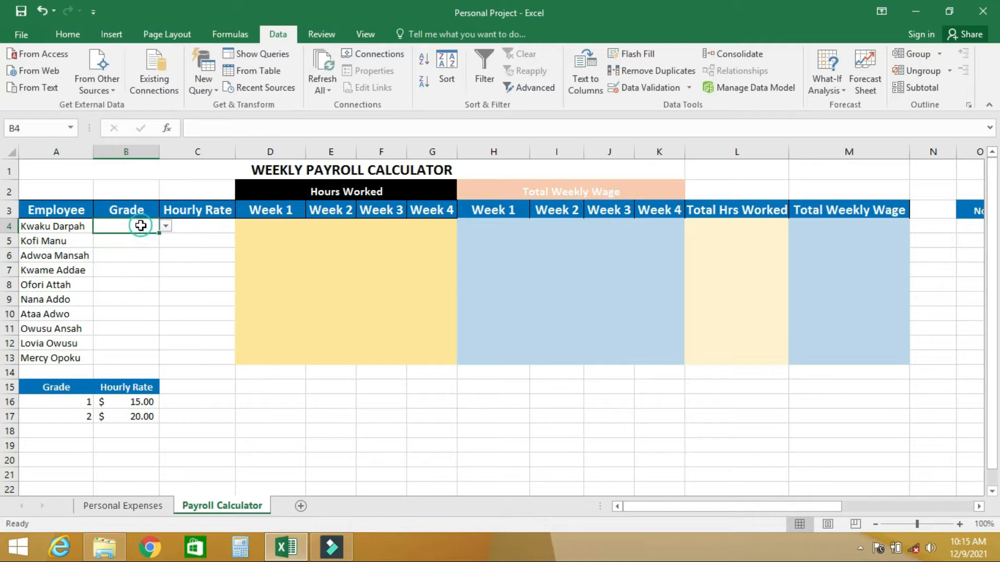
click(165, 227)
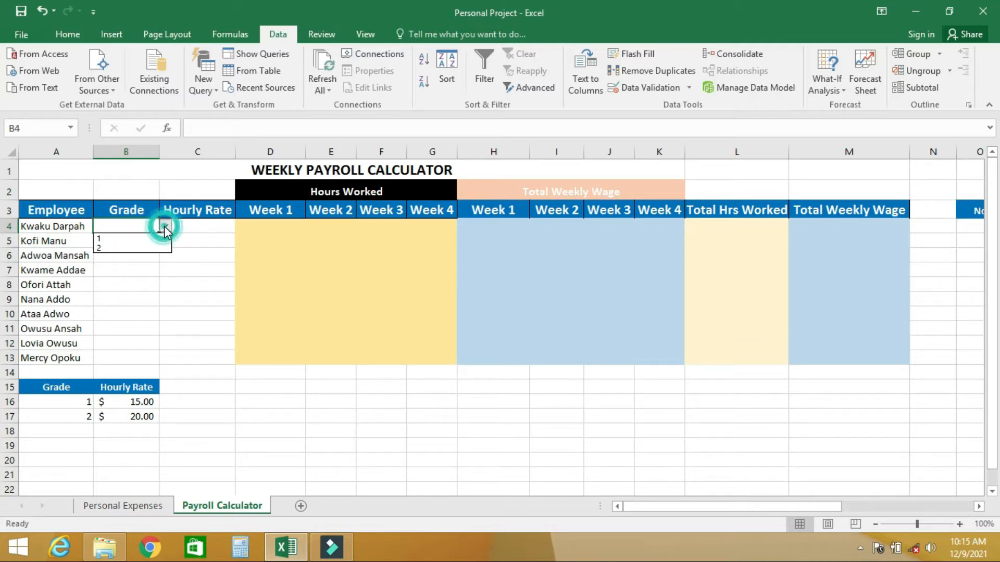
click(127, 272)
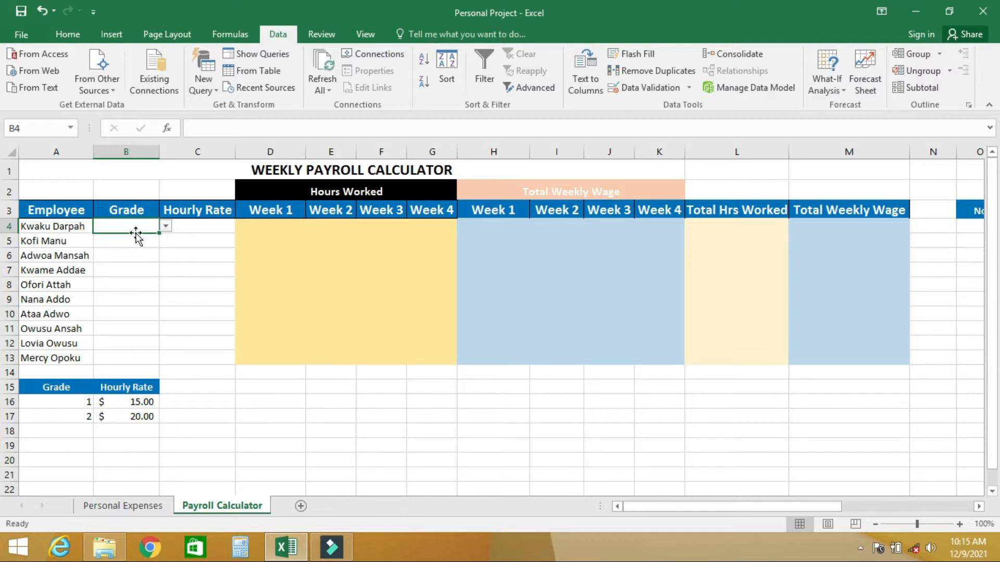
Try to enter 3 as the grade in B4 to test the validation rule, and cancel the entry
text(3)
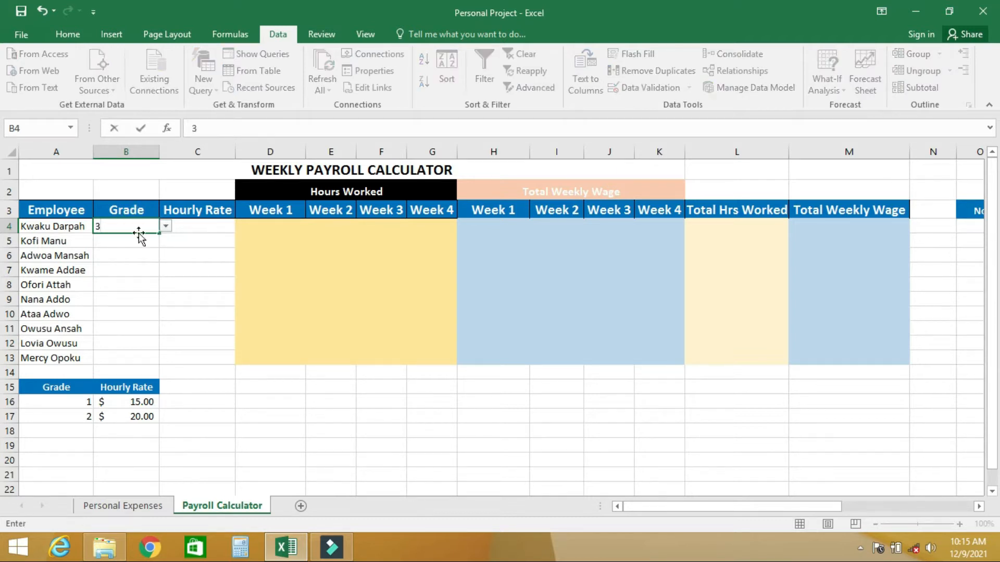
key(Return)
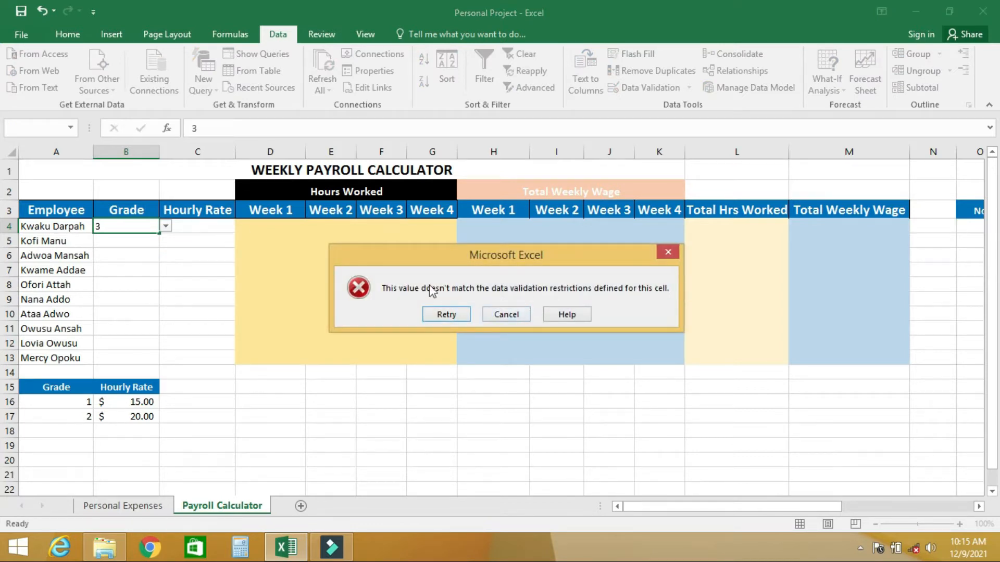
click(509, 317)
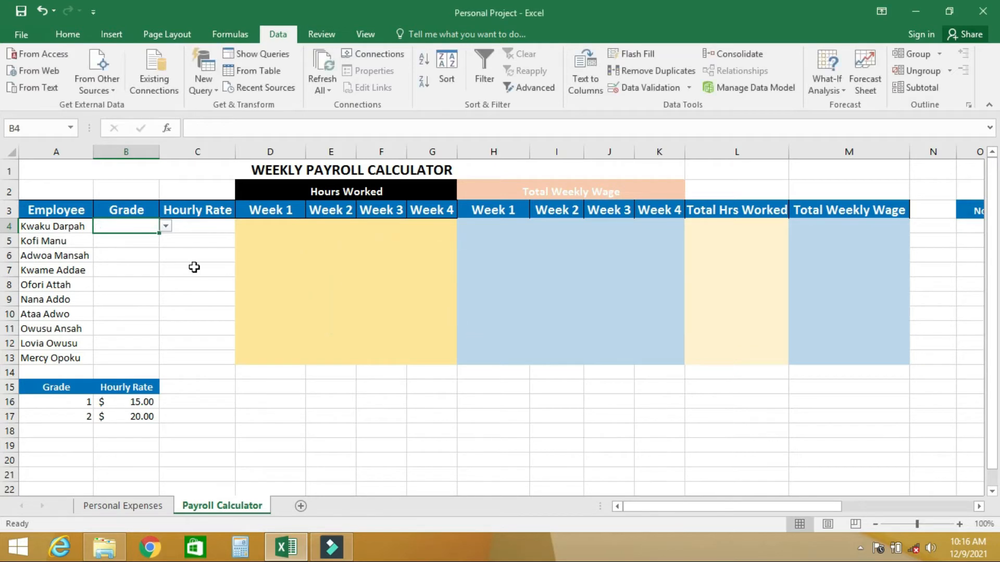
Start an IF formula in hourly rate cell C4 that returns 15 when B4 equals 1
click(208, 227)
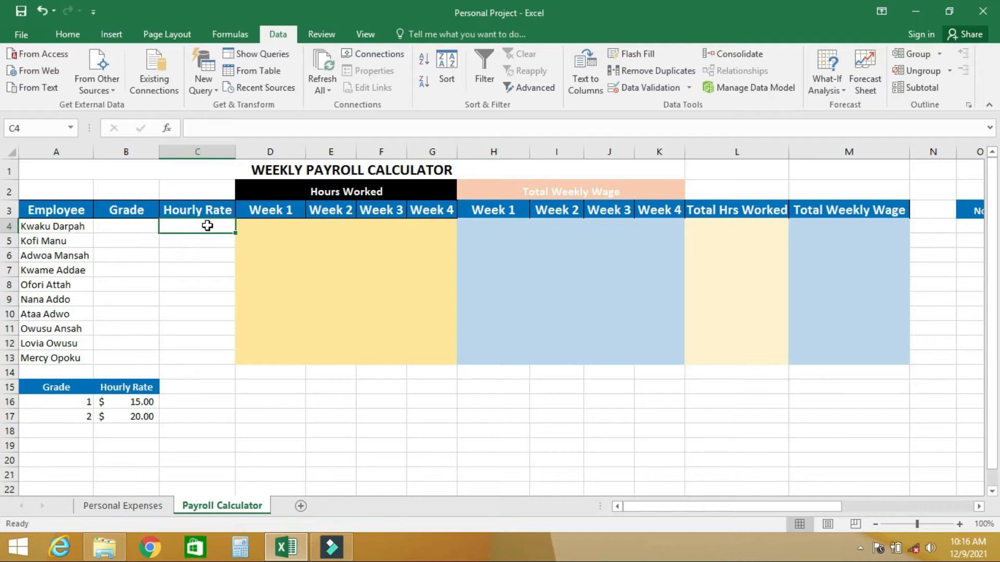
text(=IF)
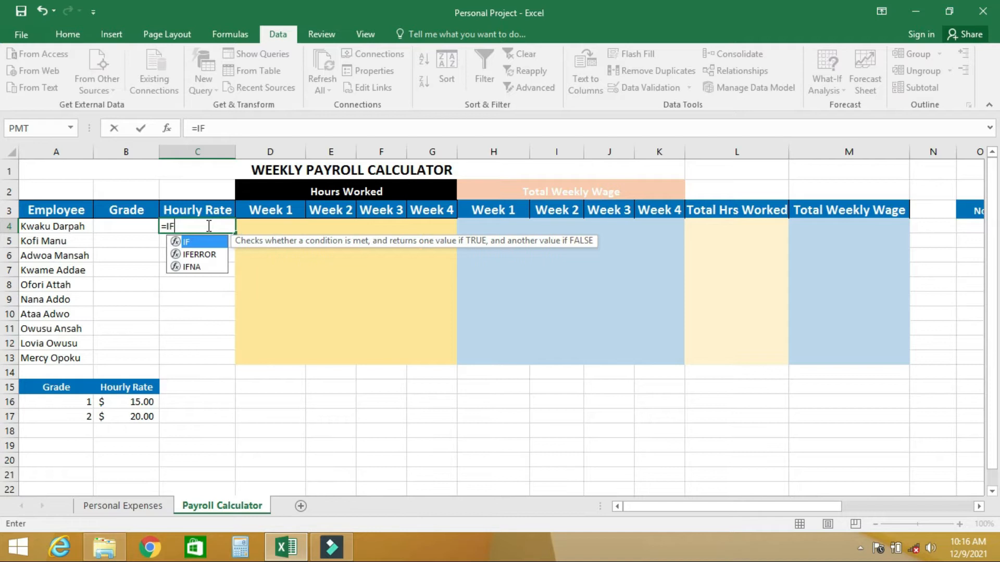
text(()
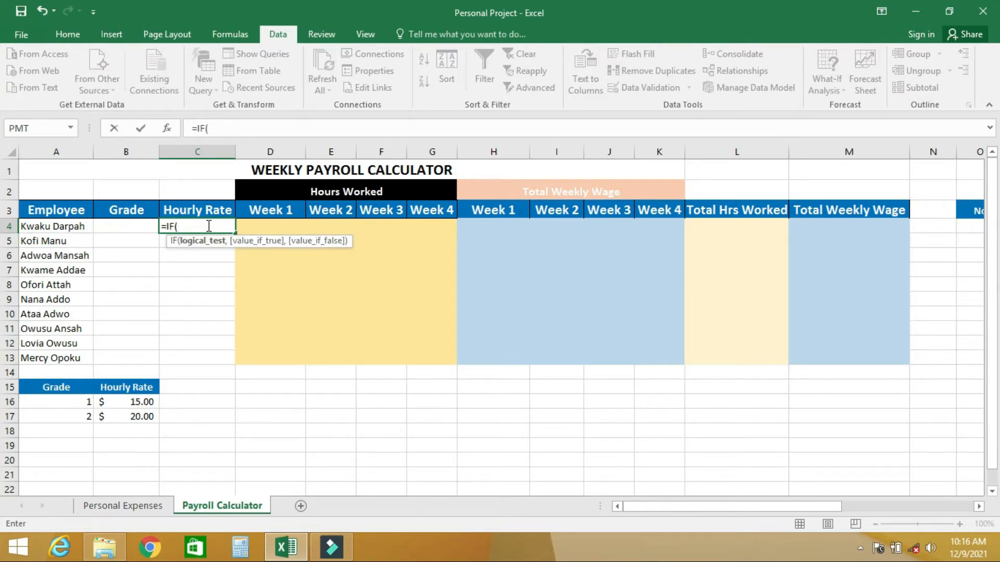
click(112, 226)
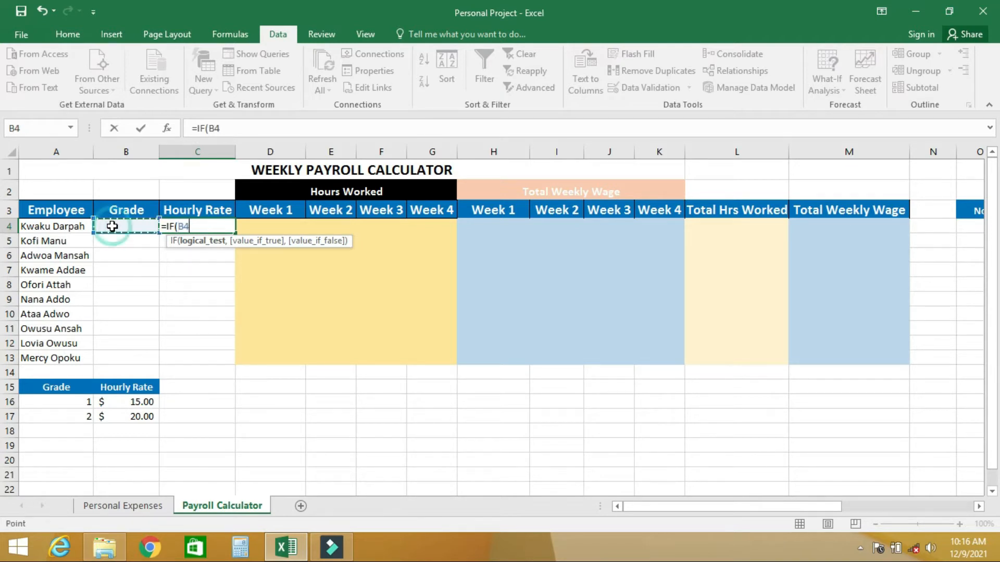
text(=)
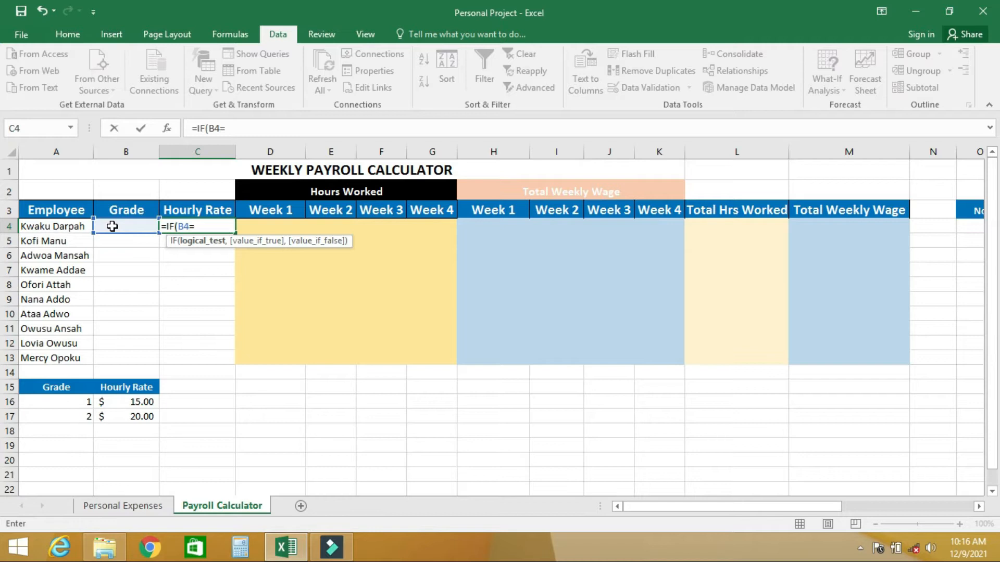
text(1)
text(,)
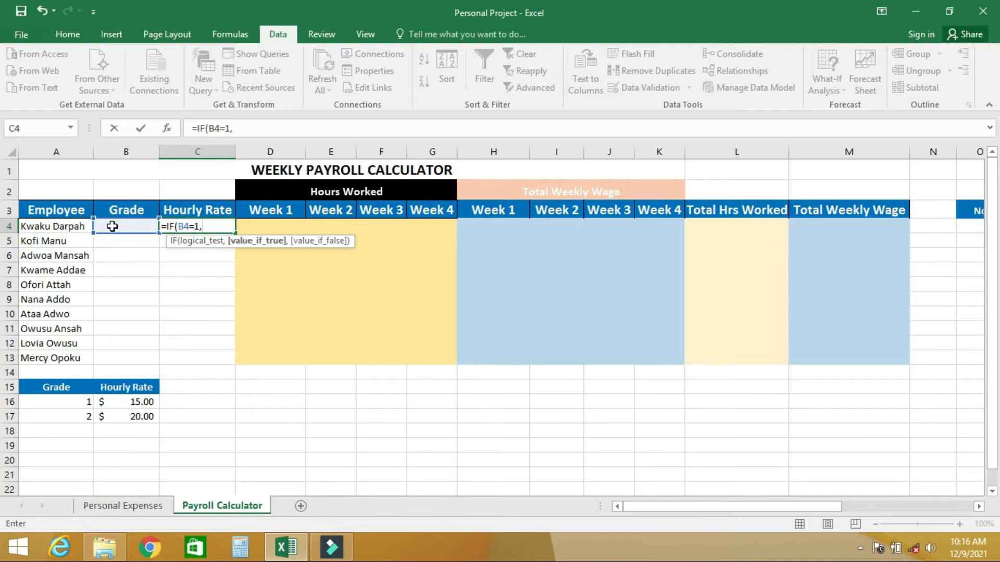
text(15,)
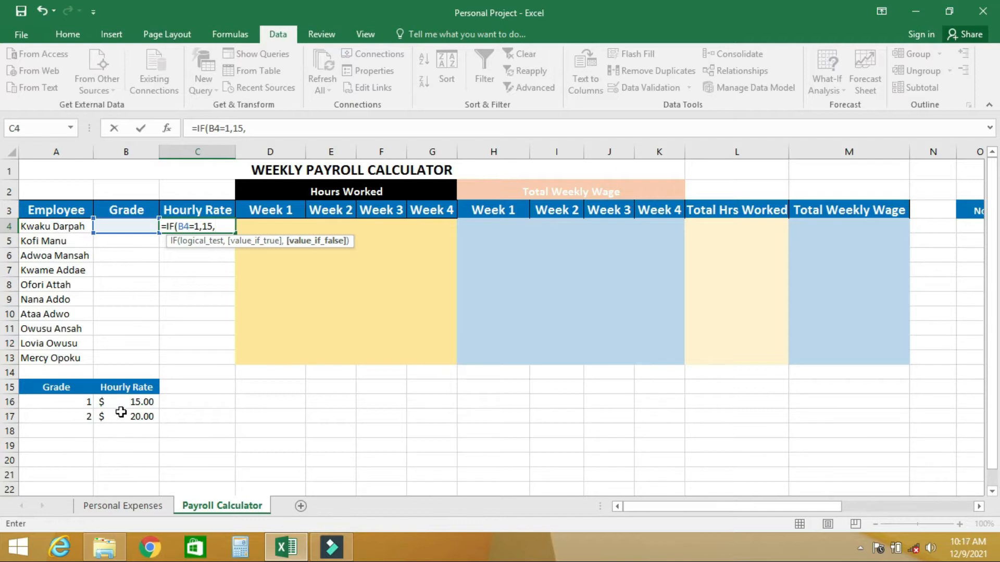
Nest a second IF in the C4 hourly rate formula that returns 20 when B4 equals 2, and close both functions
text(IF)
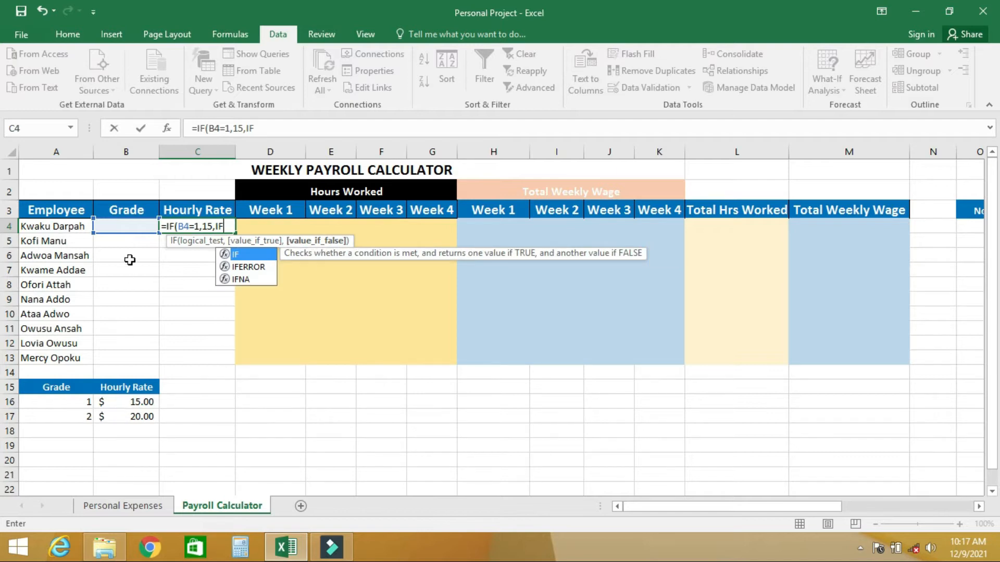
click(126, 224)
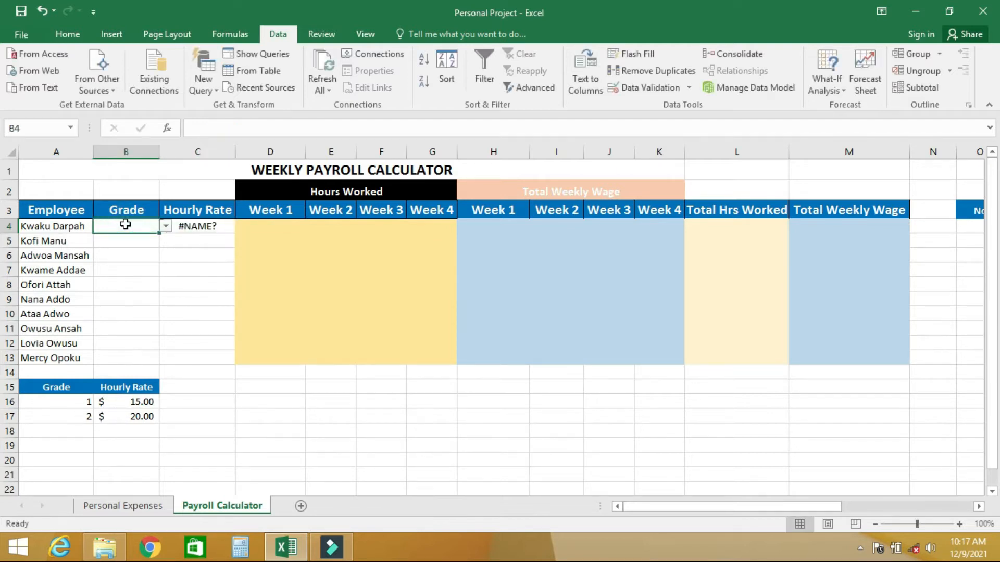
click(198, 225)
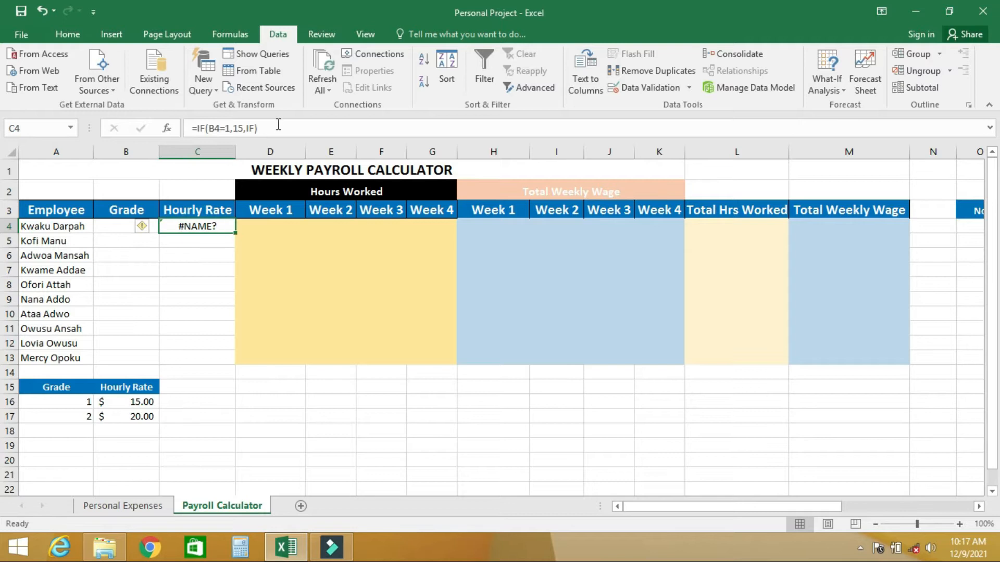
click(255, 128)
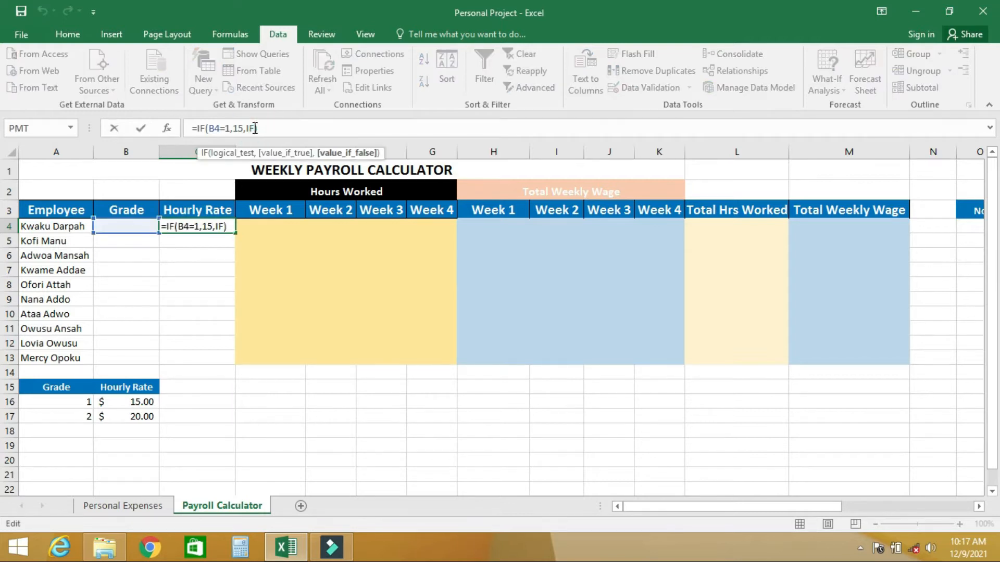
text(()
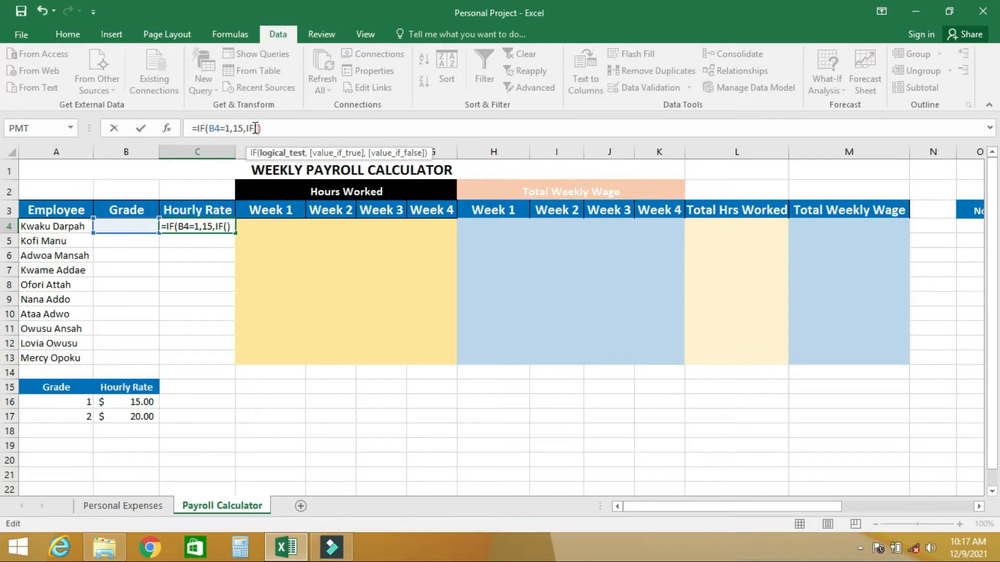
click(123, 228)
text(=2,)
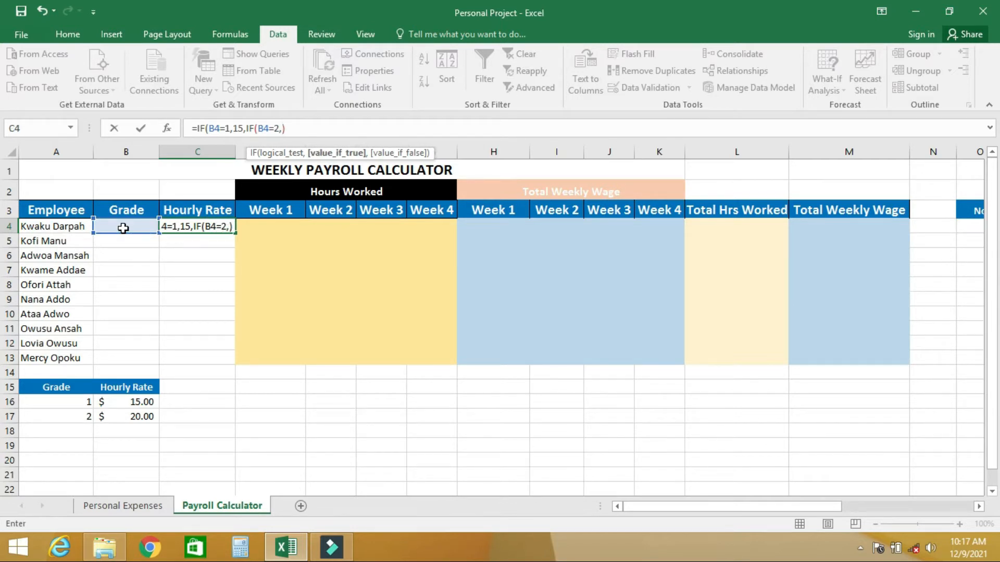
text(20)
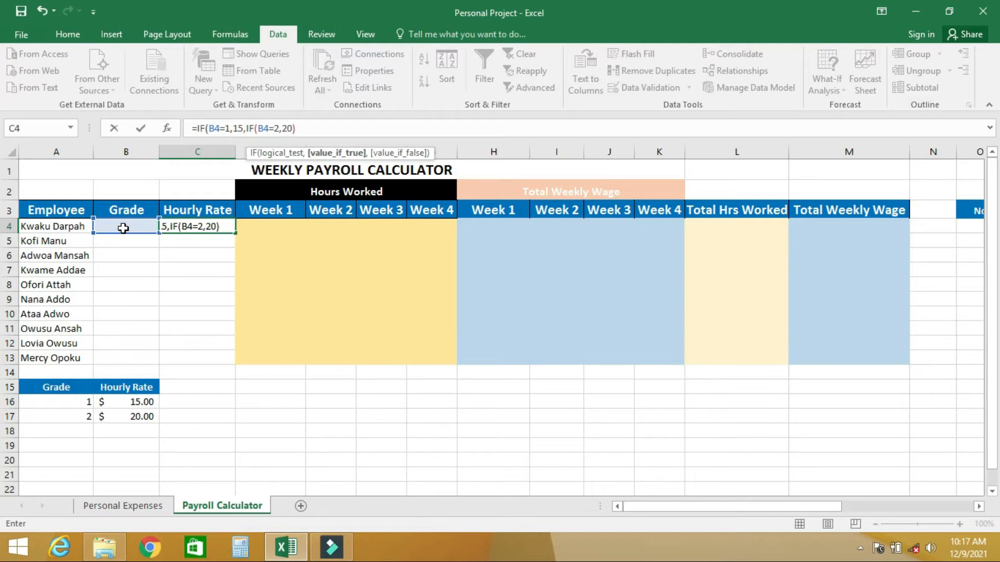
text())
key(Right)
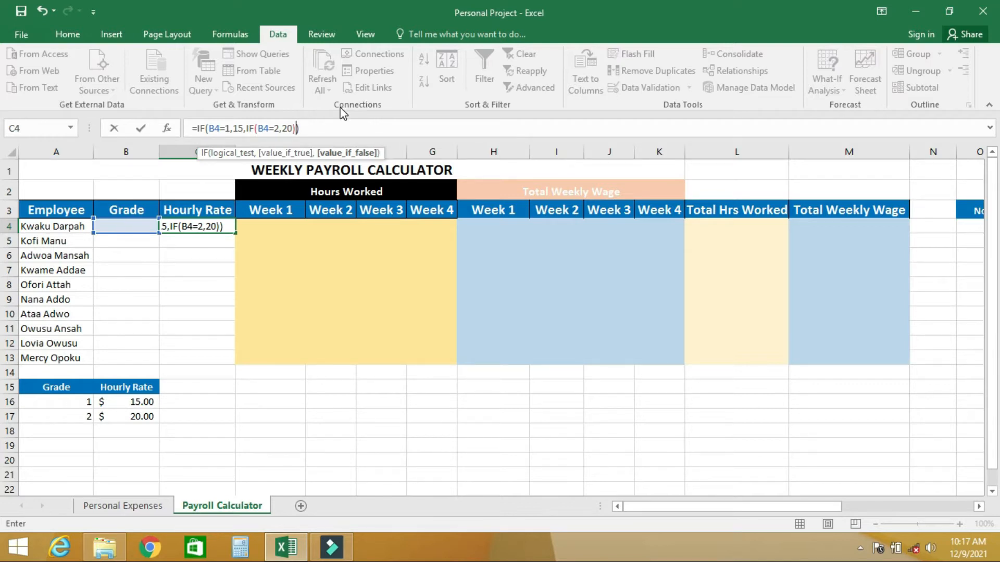
key(Left)
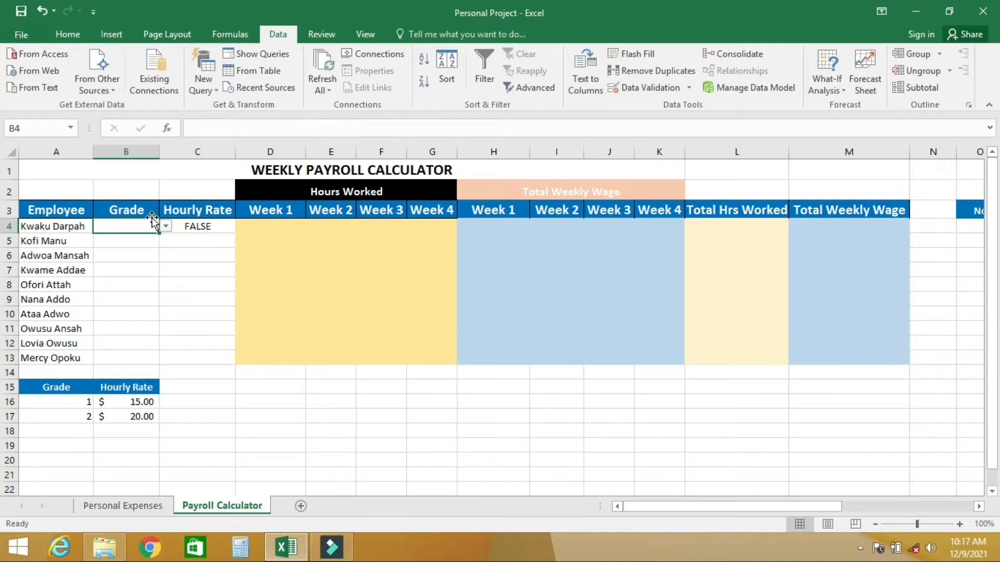
Add the text Select a grade as the value-if-false argument of the nested IF in C4
click(188, 227)
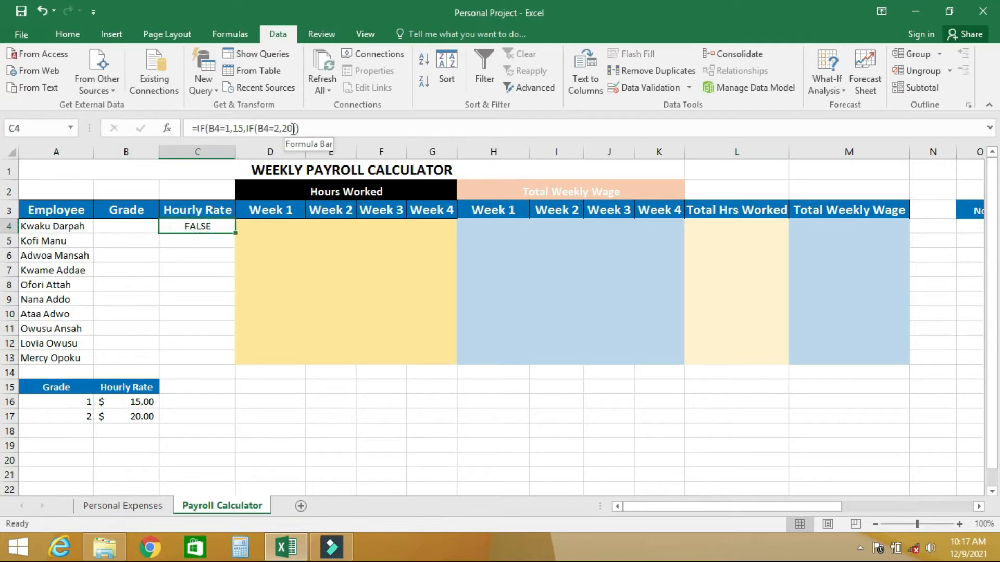
click(293, 129)
text(,)
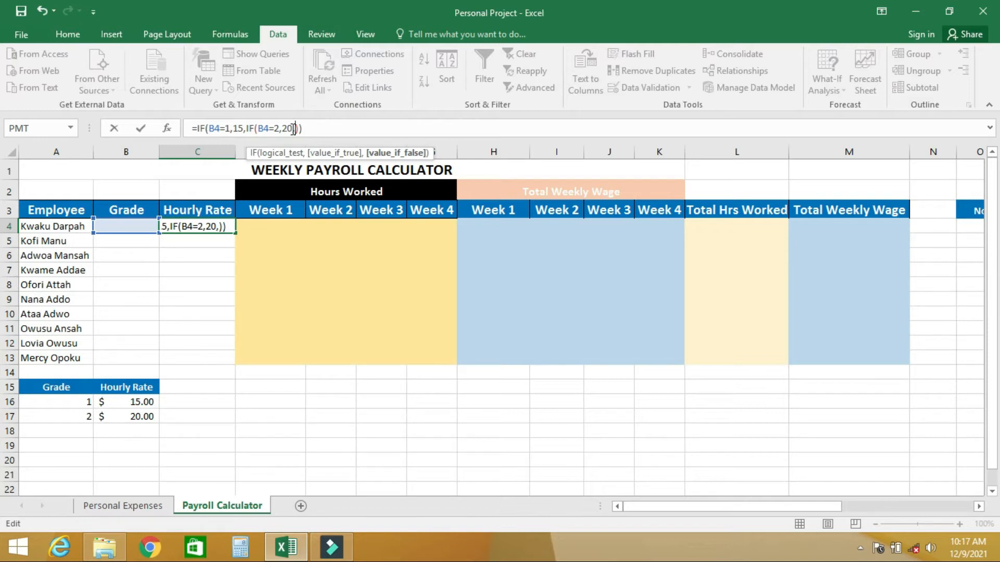
text('Select )
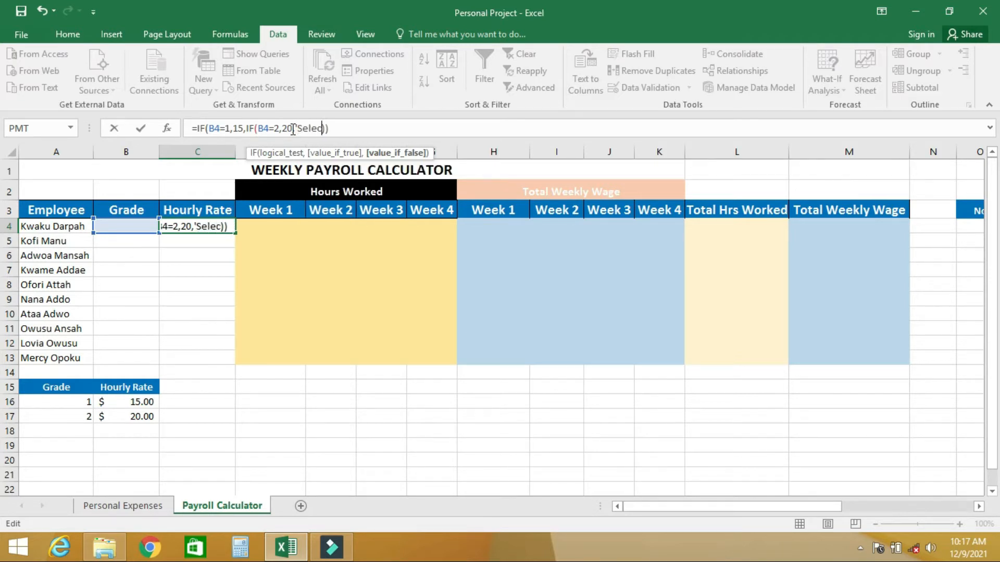
text(a grade)
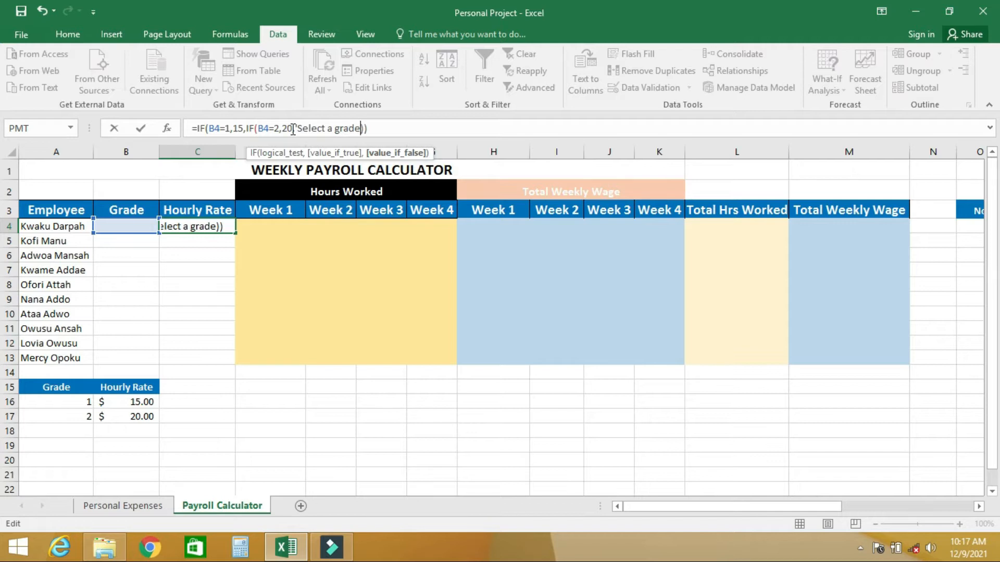
text(")
Enclose Select a grade in double quotation marks and commit the C4 formula as =IF(B4=1,15,IF(B4=2,20,"Select a grade"))
click(293, 129)
text(,)
click(297, 128)
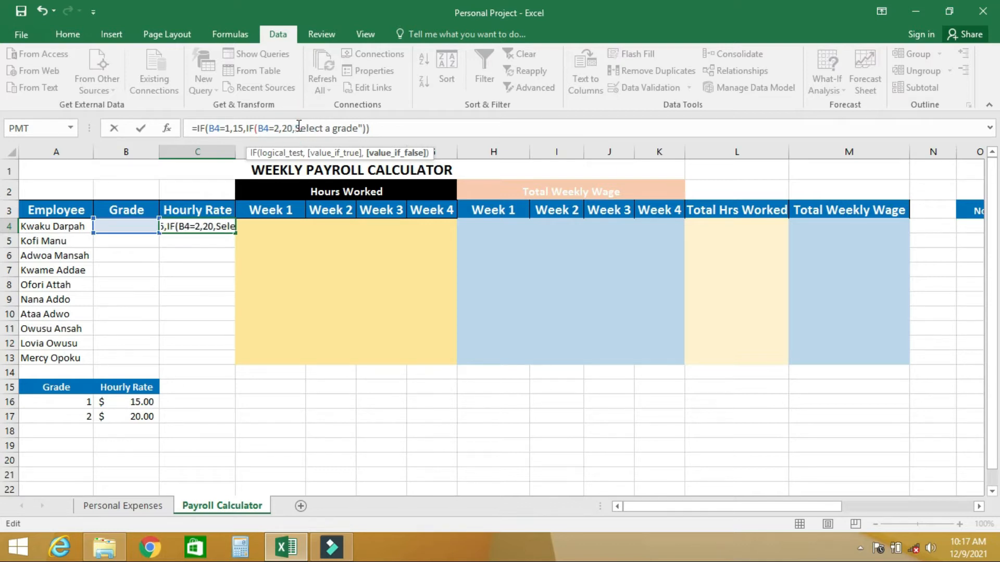
text(")
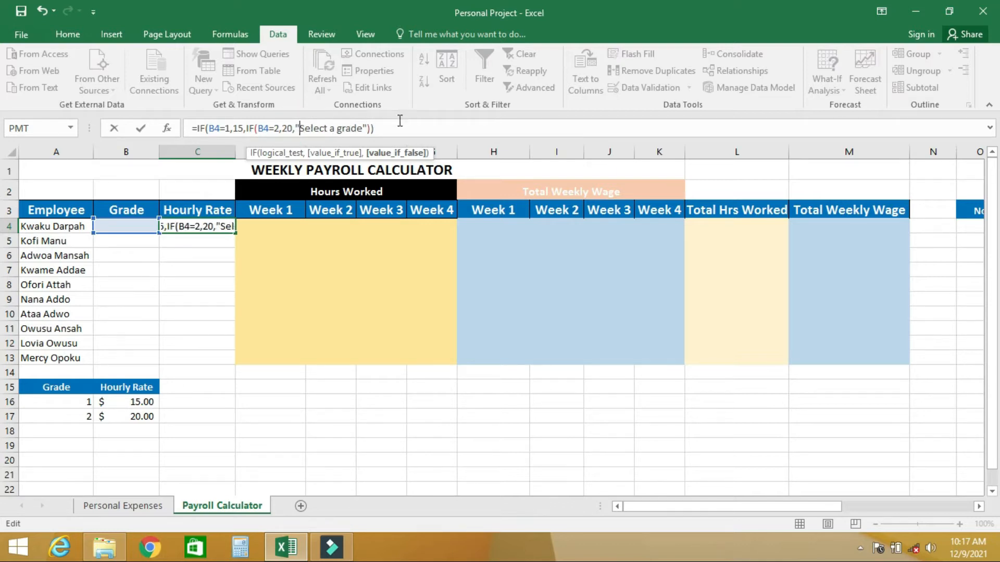
click(375, 129)
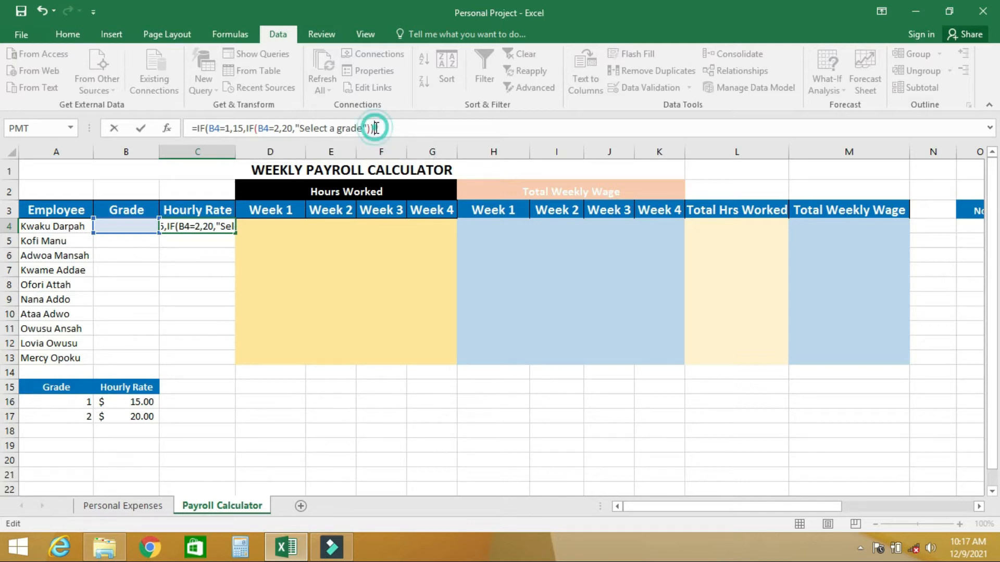
key(Return)
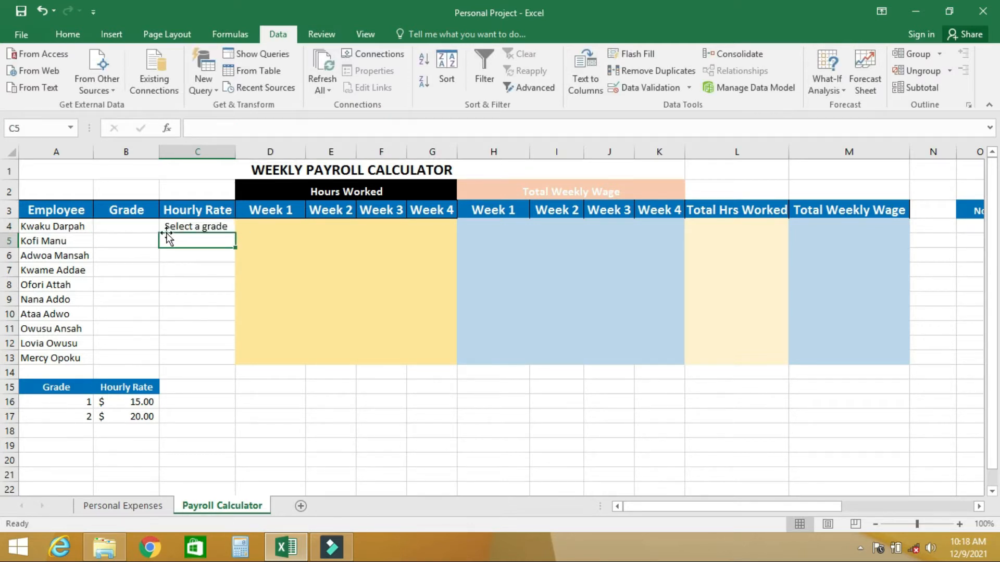
Copy the hourly rate formula from C4 down to C13 and choose grade 1 in B4
click(195, 227)
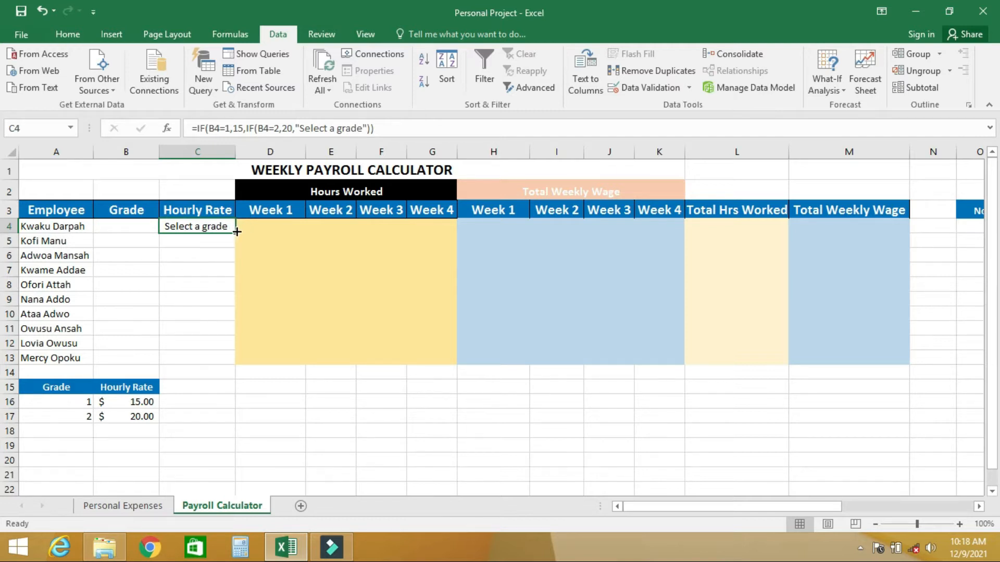
drag(236, 232, 230, 363)
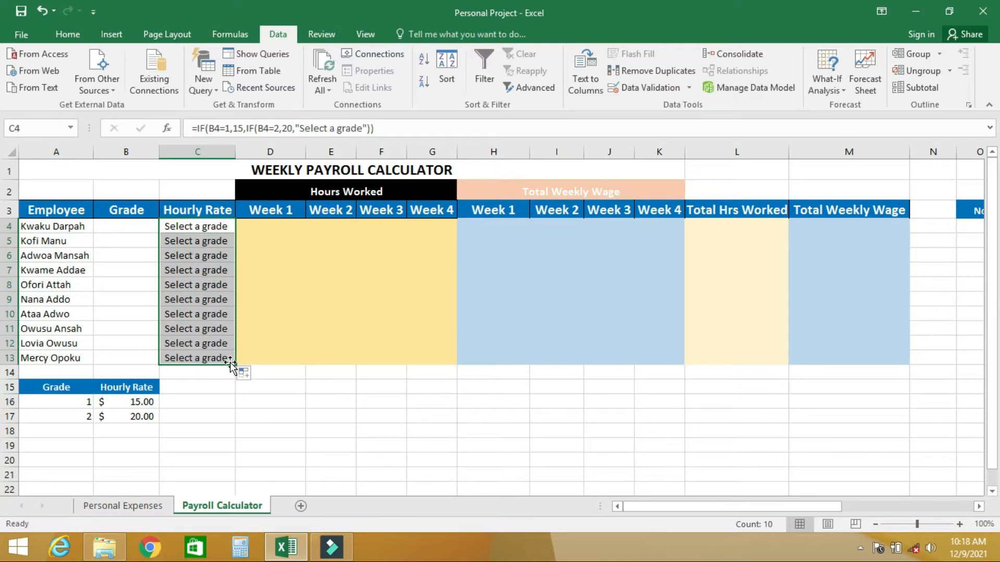
click(134, 229)
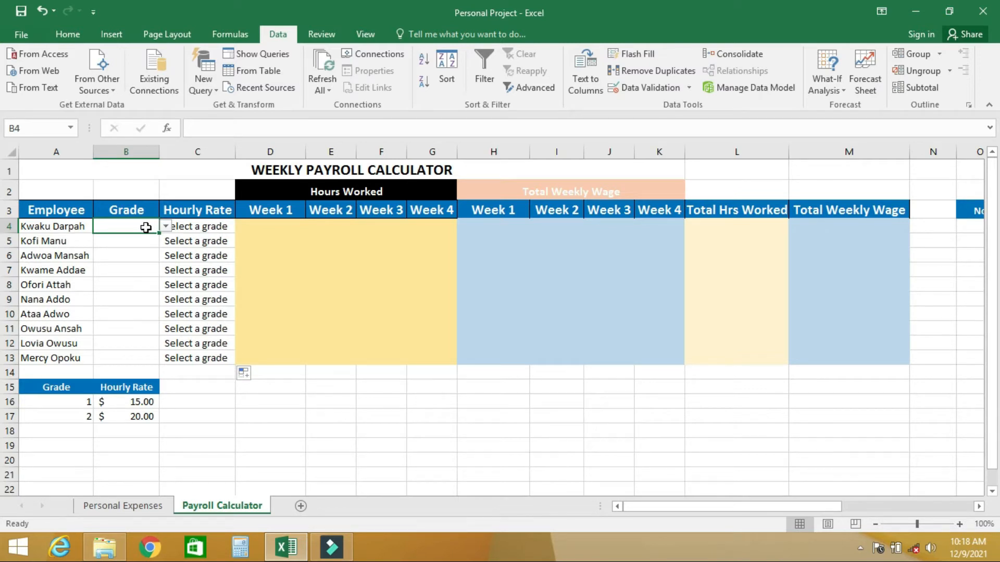
click(165, 227)
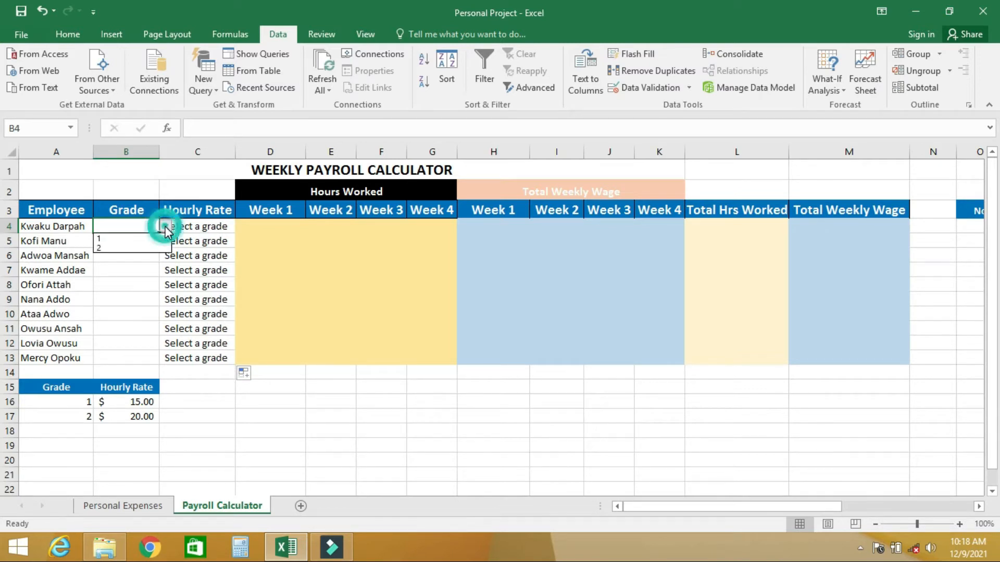
click(124, 239)
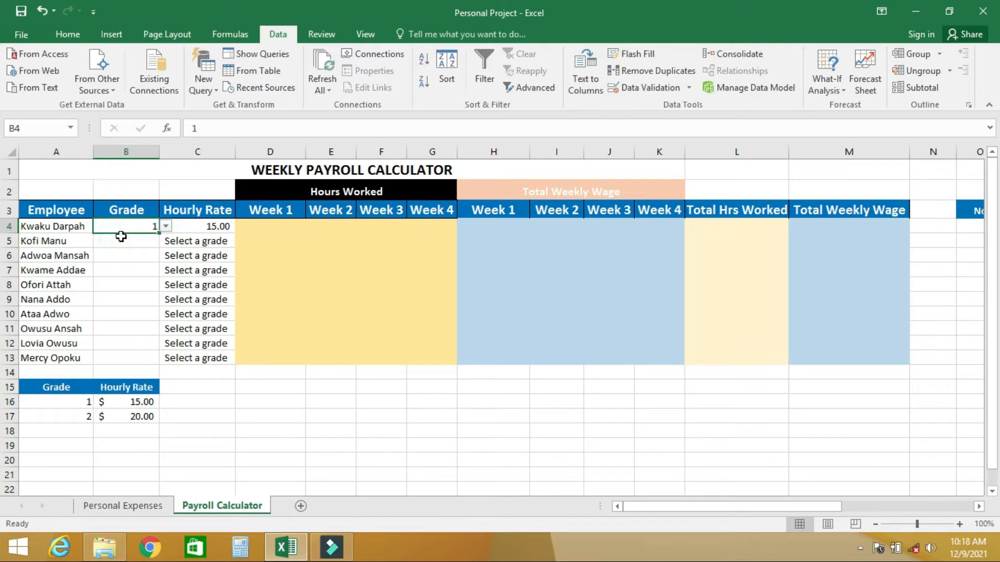
Set the number format of hourly rate cells C4:C13 to General
click(209, 225)
drag(209, 226, 204, 353)
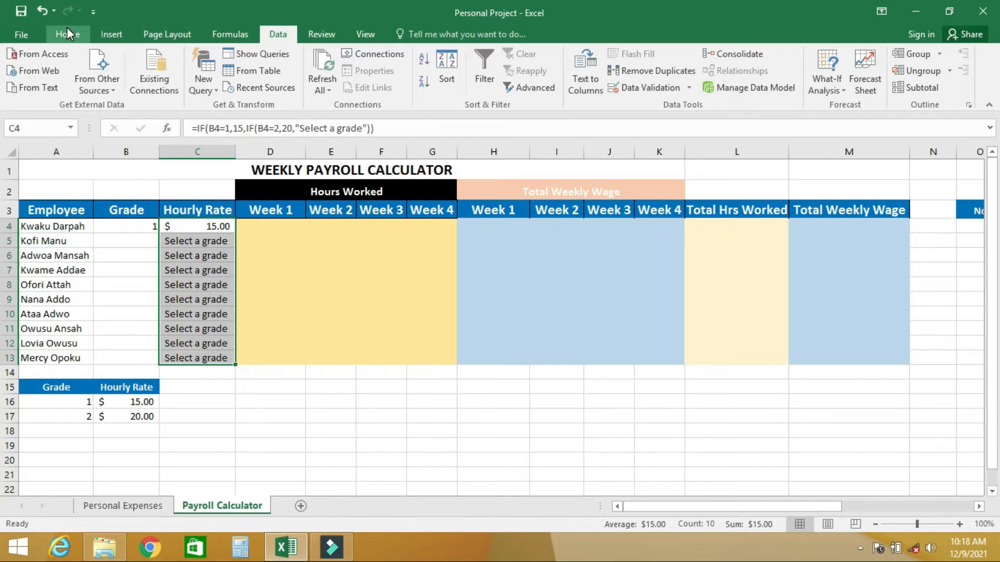
click(67, 27)
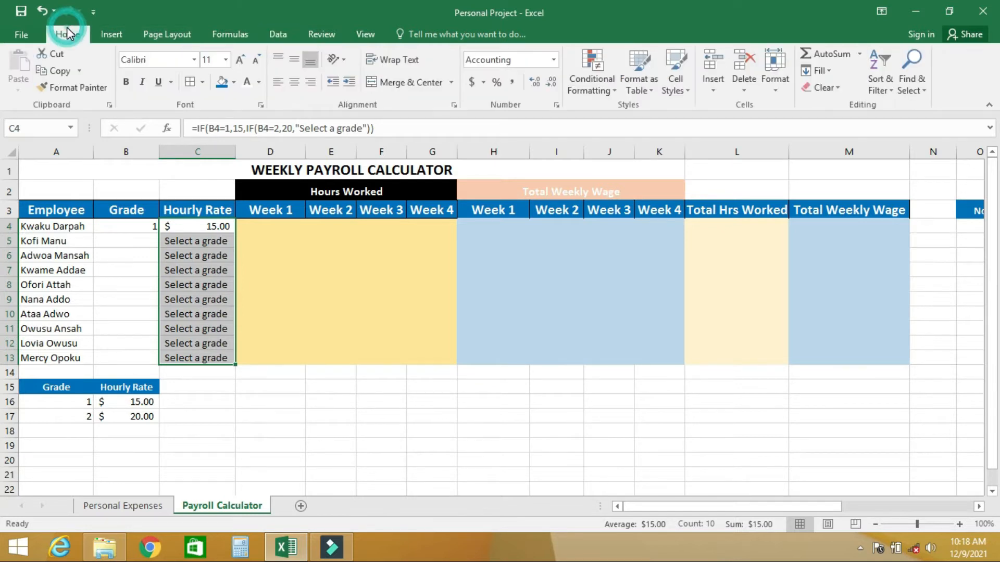
click(553, 59)
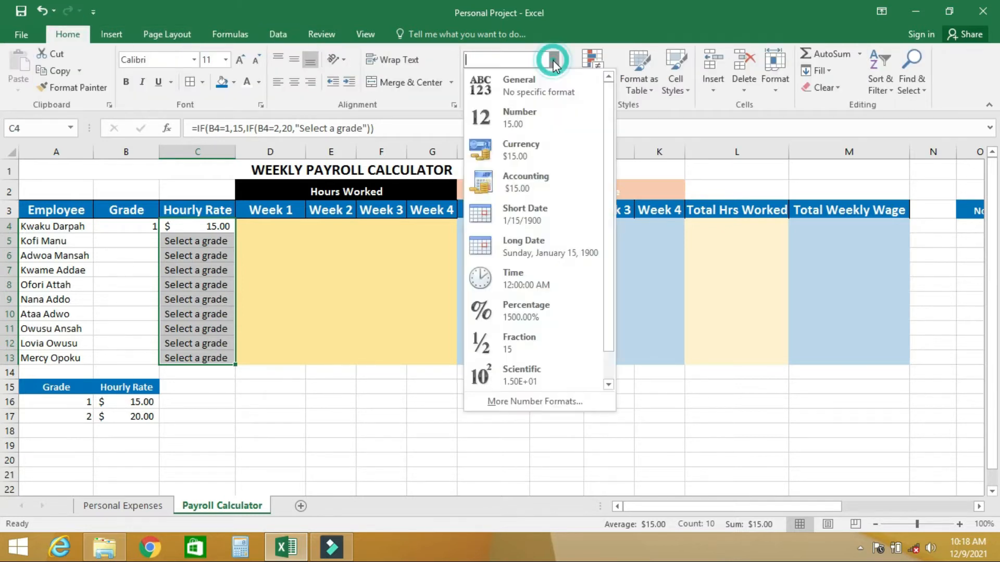
click(524, 81)
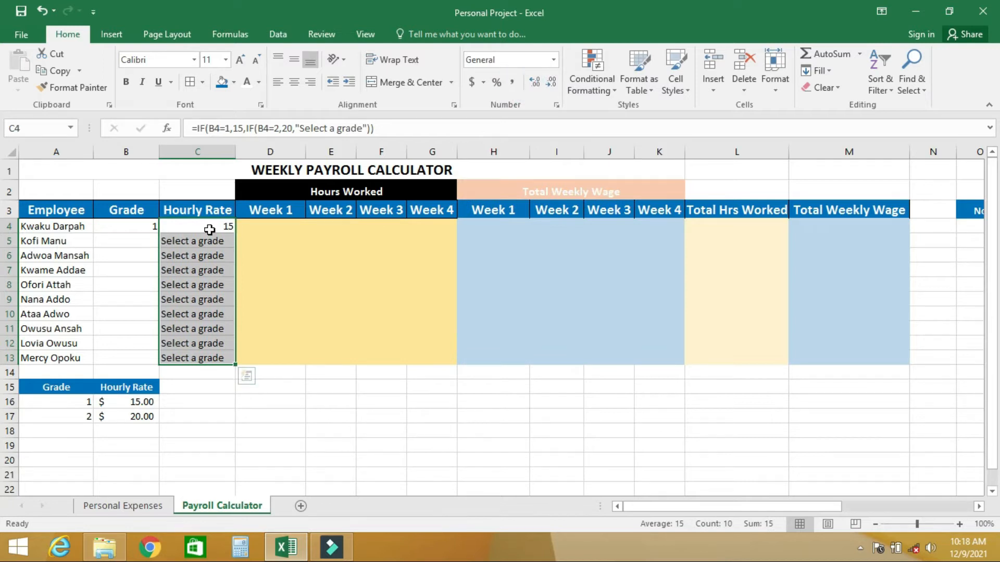
Choose grade 2 for the second employee in B5 and check the hourly rate formula in C5
click(141, 240)
click(165, 242)
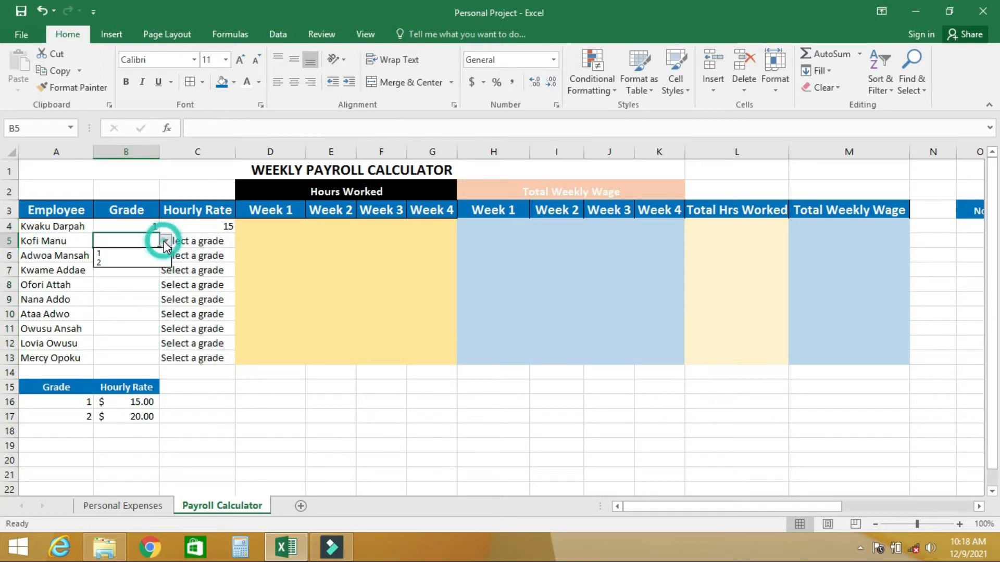
click(104, 261)
click(210, 240)
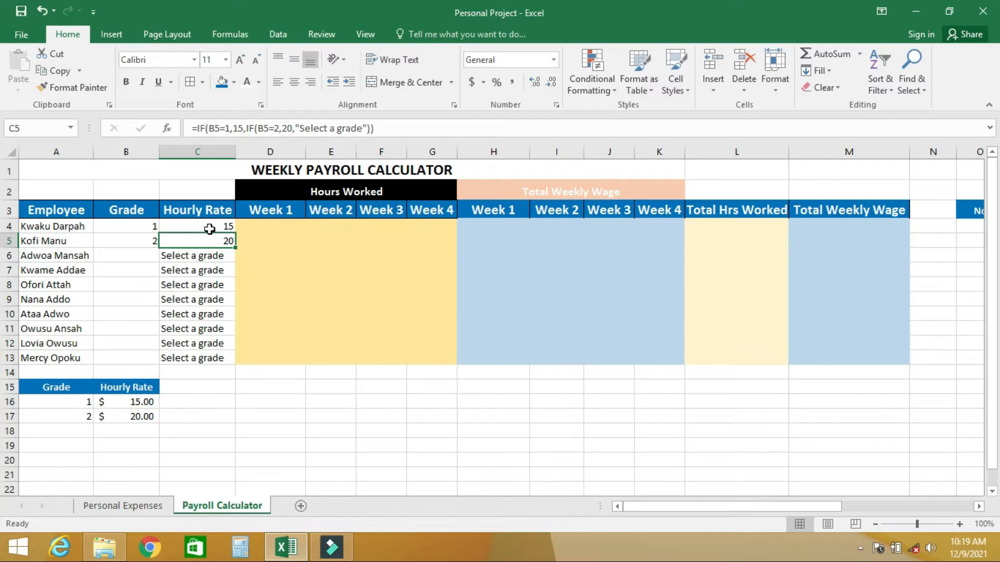
Enter the first employee's hours worked for weeks 1 to 4 in D4:G4 as 40, 35, 40 and 25
click(263, 231)
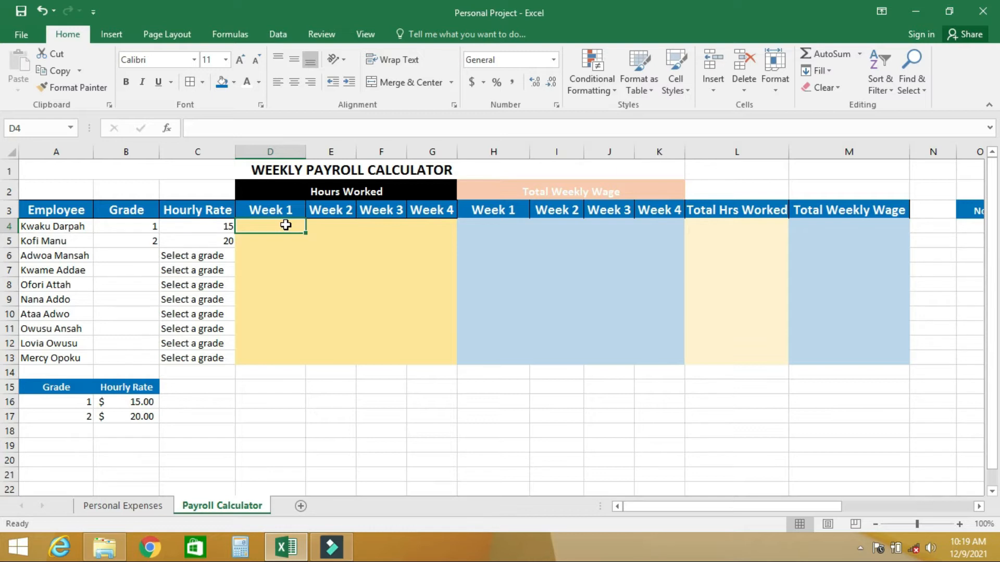
text(40)
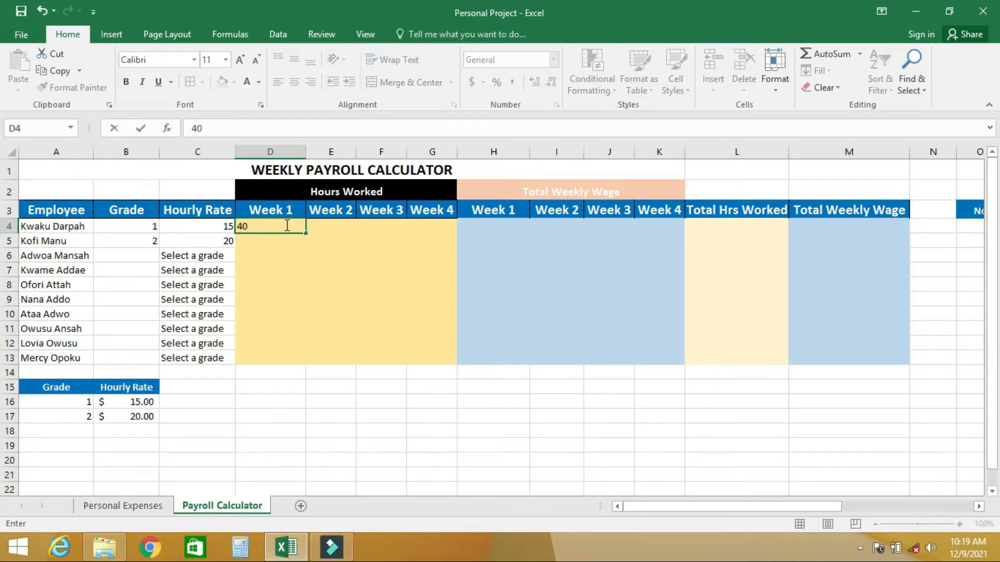
key(Tab)
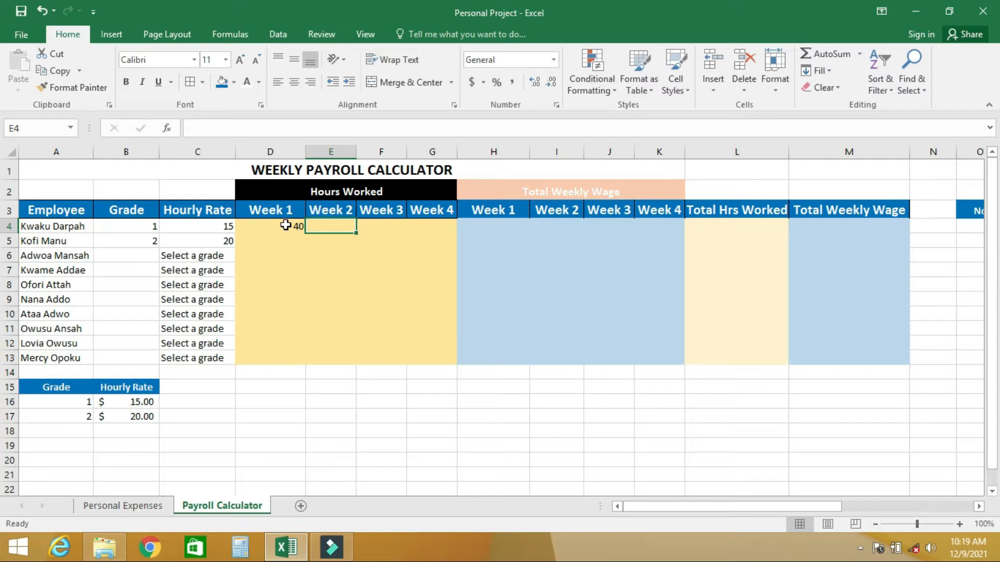
text(35)
key(Tab)
text(40)
key(Tab)
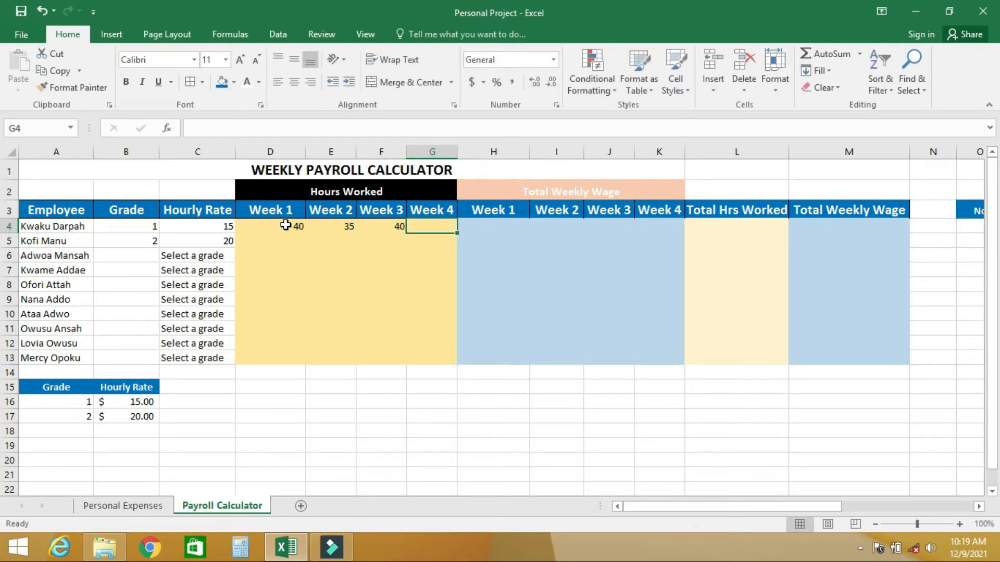
text(25)
key(Return)
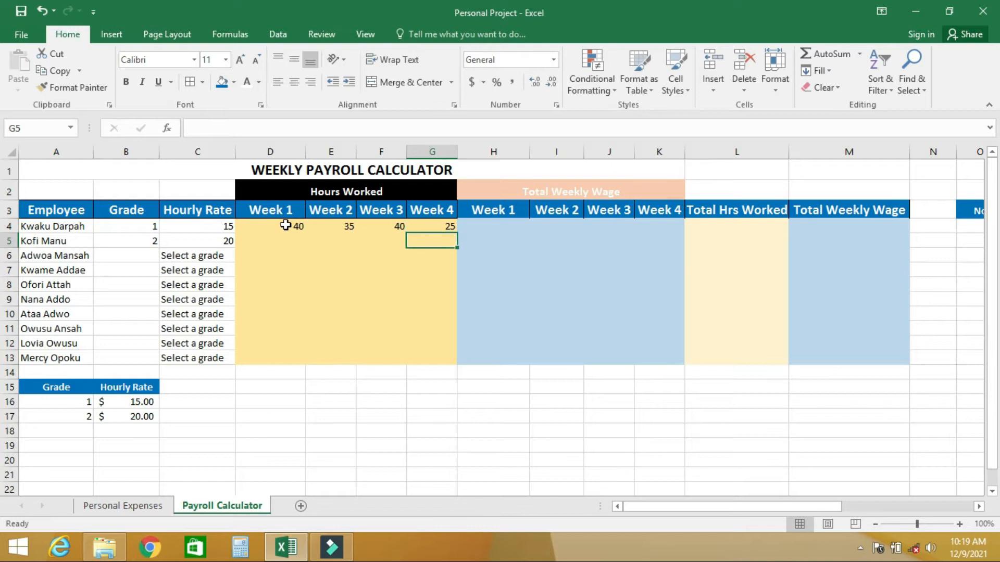
Enter the week 4 hours in G5:G9 as 40, 34, 35, 36 and 40
text(40)
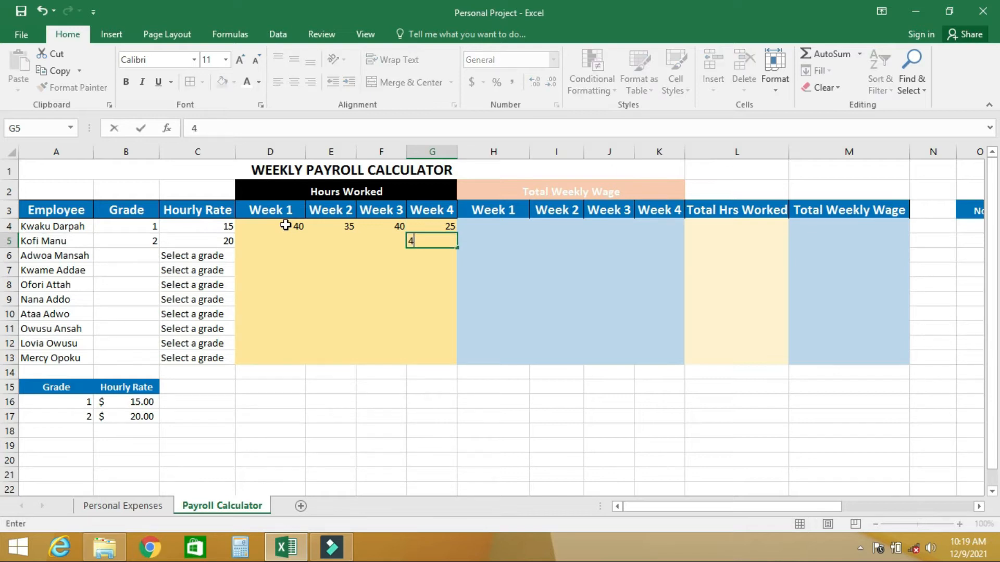
key(Return)
text(34)
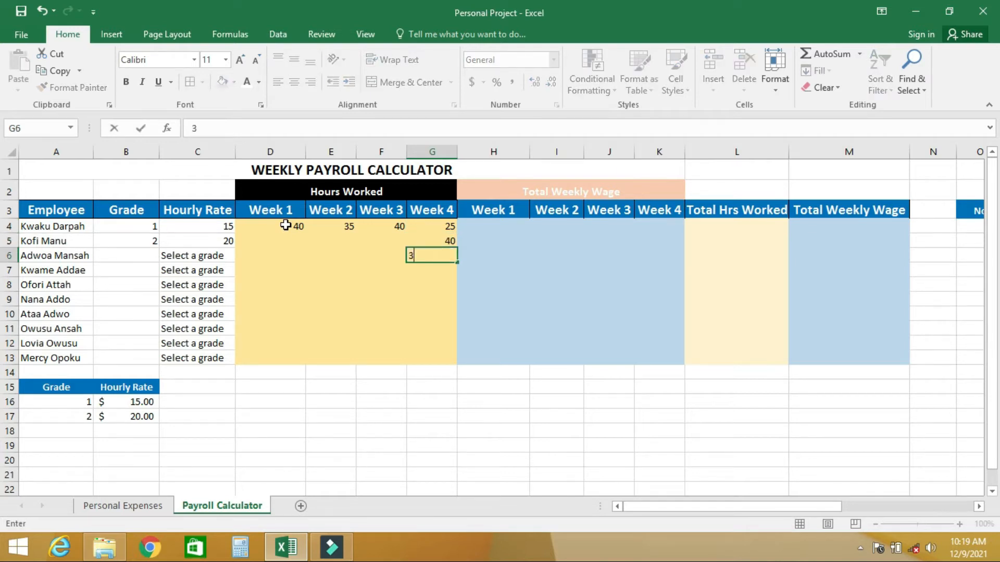
key(Return)
text(35)
key(Return)
text(36)
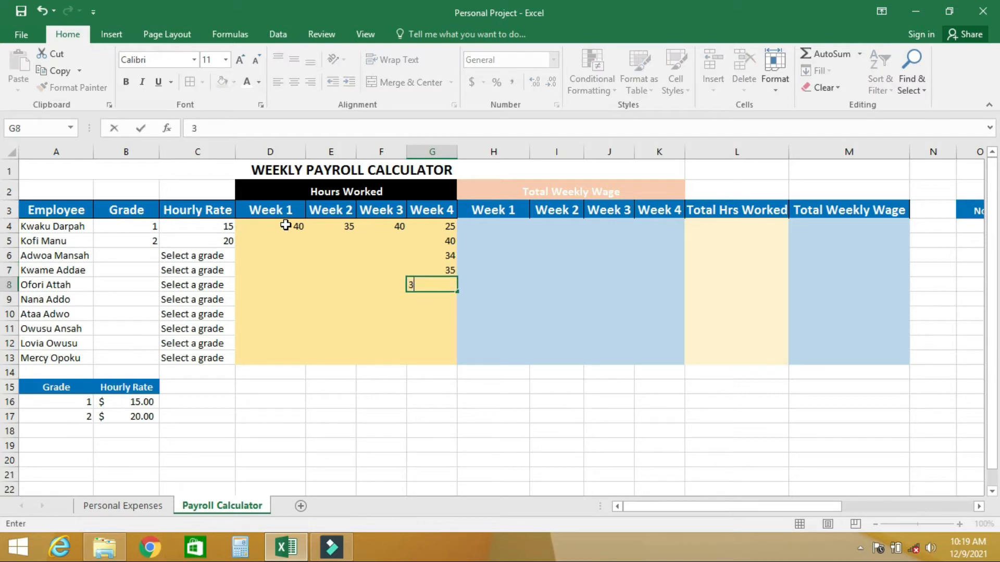
key(Return)
text(40)
key(Return)
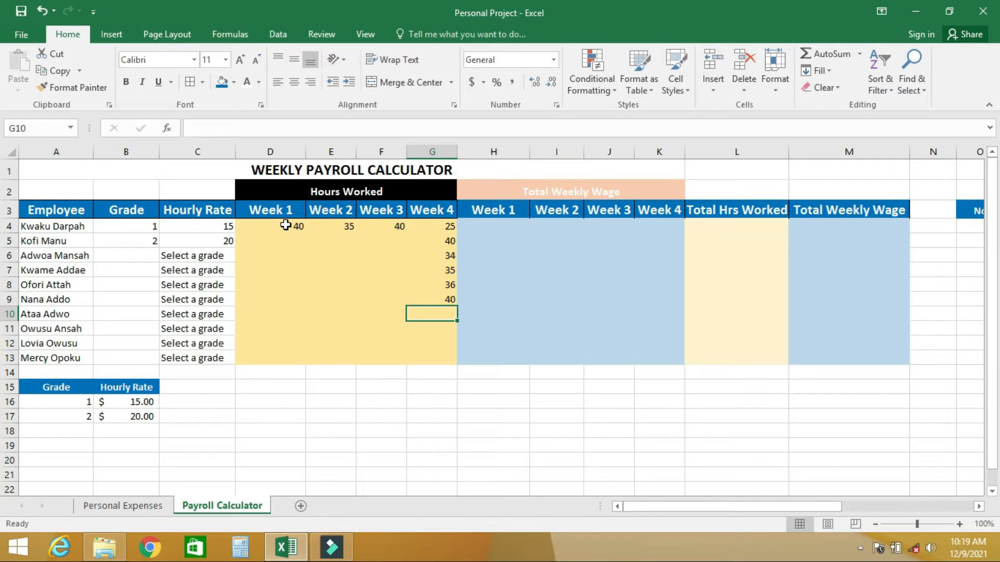
text(40)
Enter the week 4 hours in G10:G13 as 40, 25, 30 and 35, and copy G5:G13 across to weeks 1 to 3
key(Return)
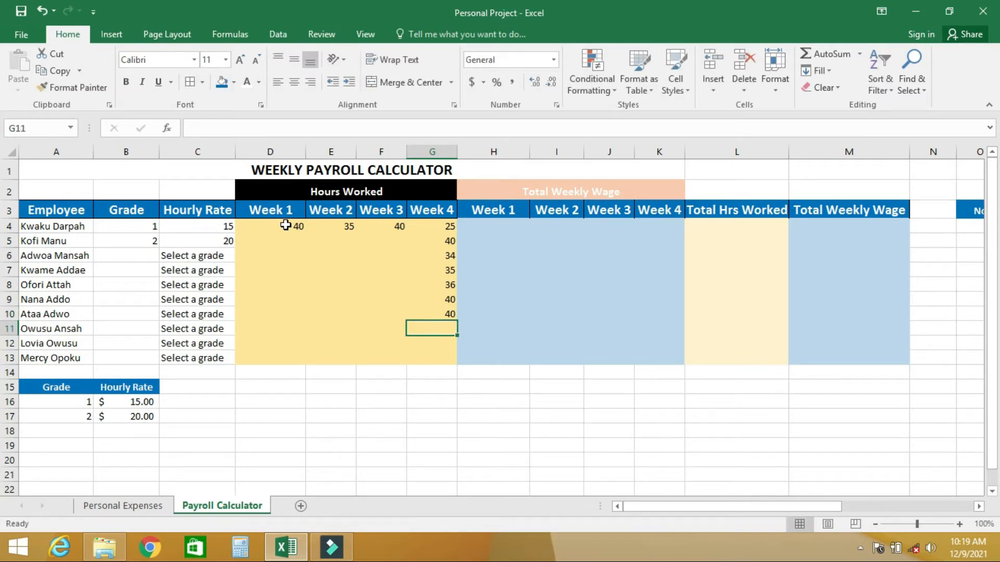
text(25)
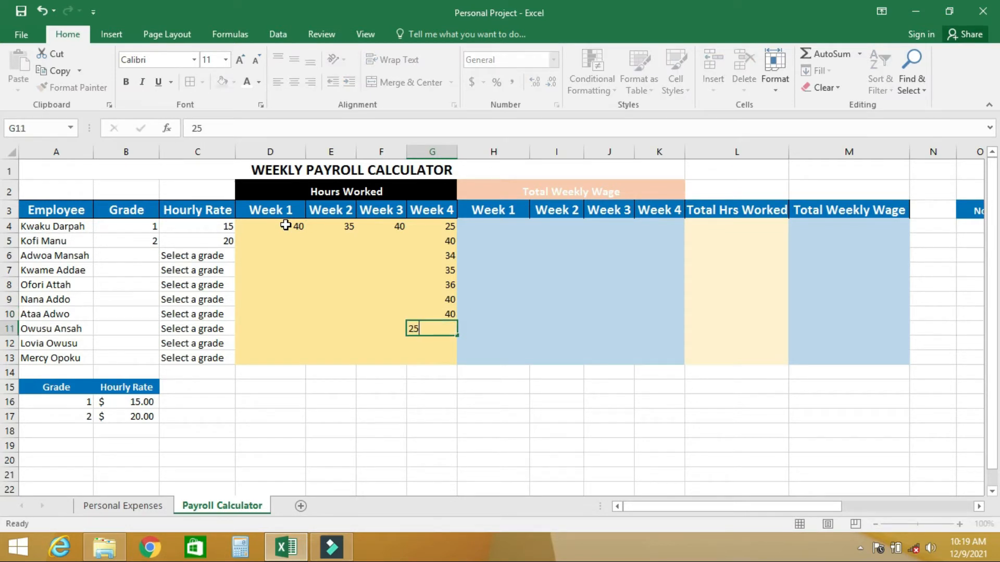
key(Return)
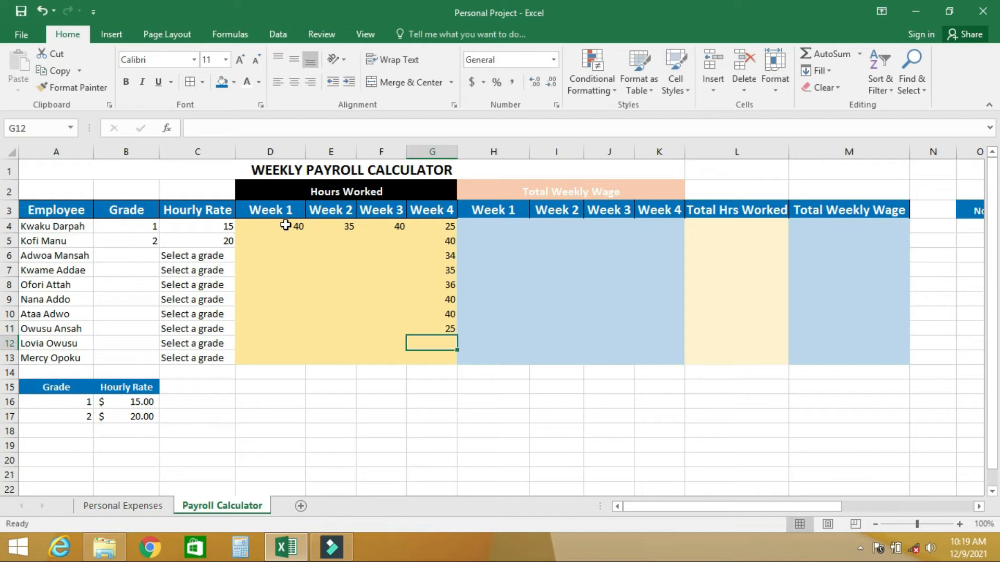
text(30)
key(Return)
text(35)
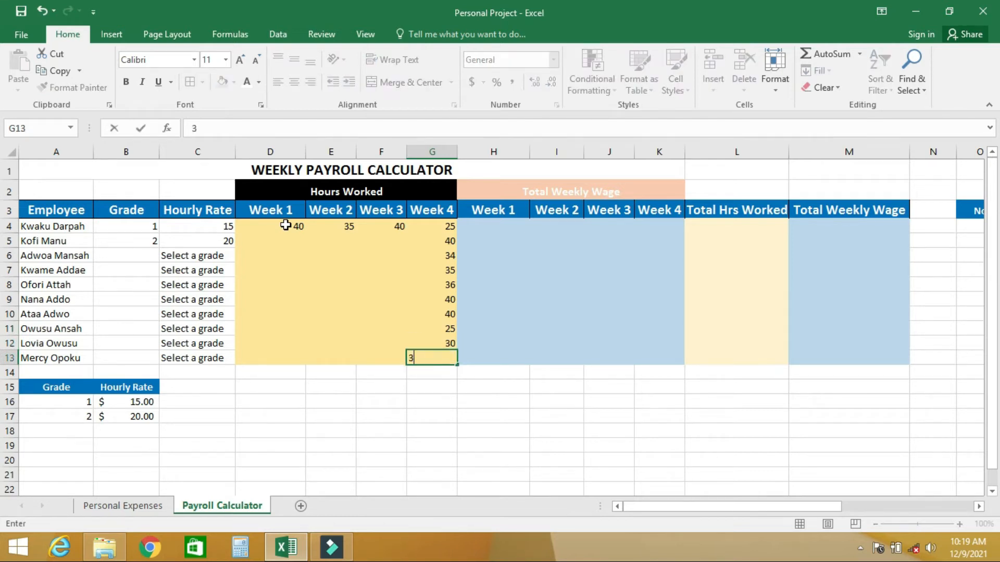
drag(444, 243, 254, 329)
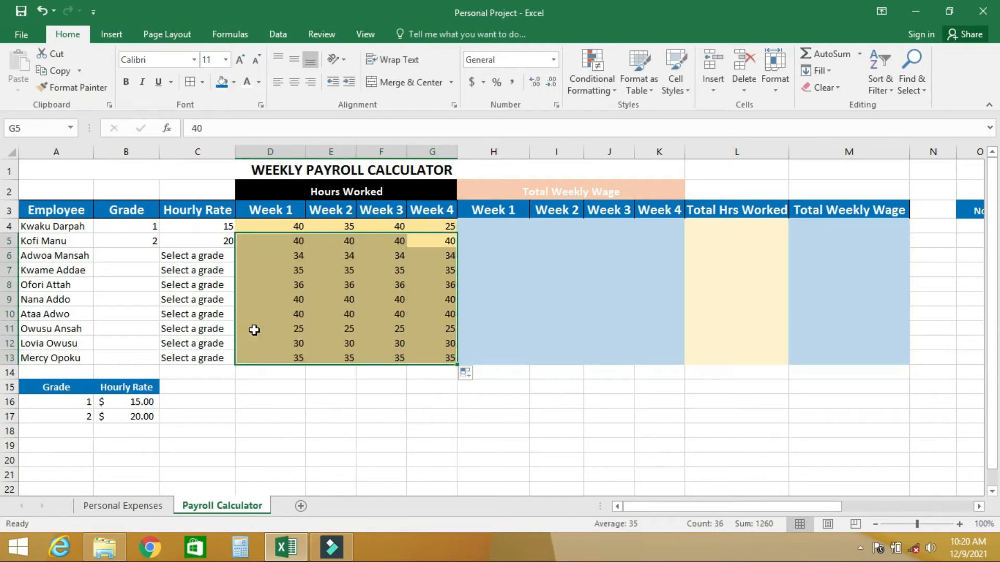
Set the week 1 hours to 40 in D7 and 35 in D8
click(287, 271)
text(40)
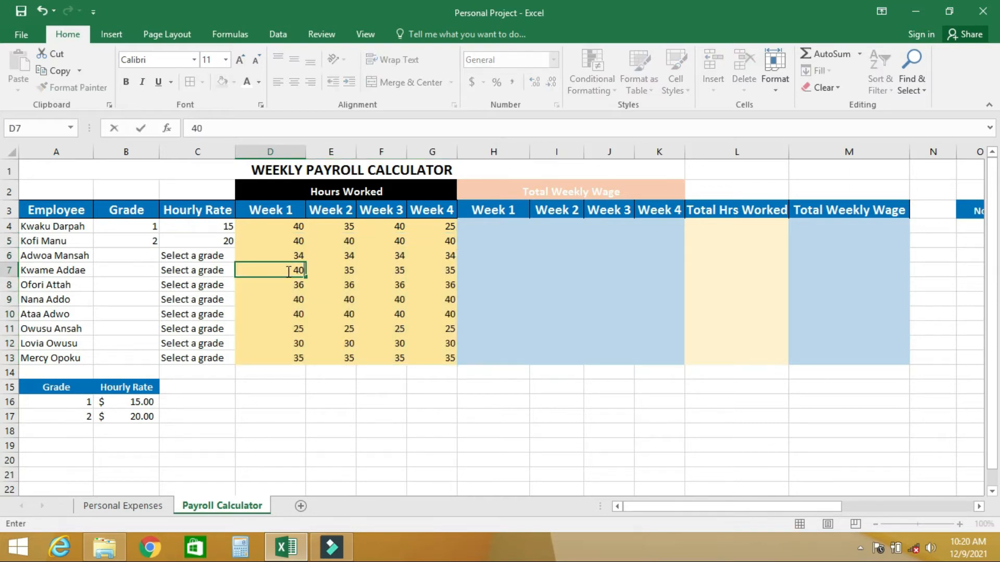
key(Return)
text(35)
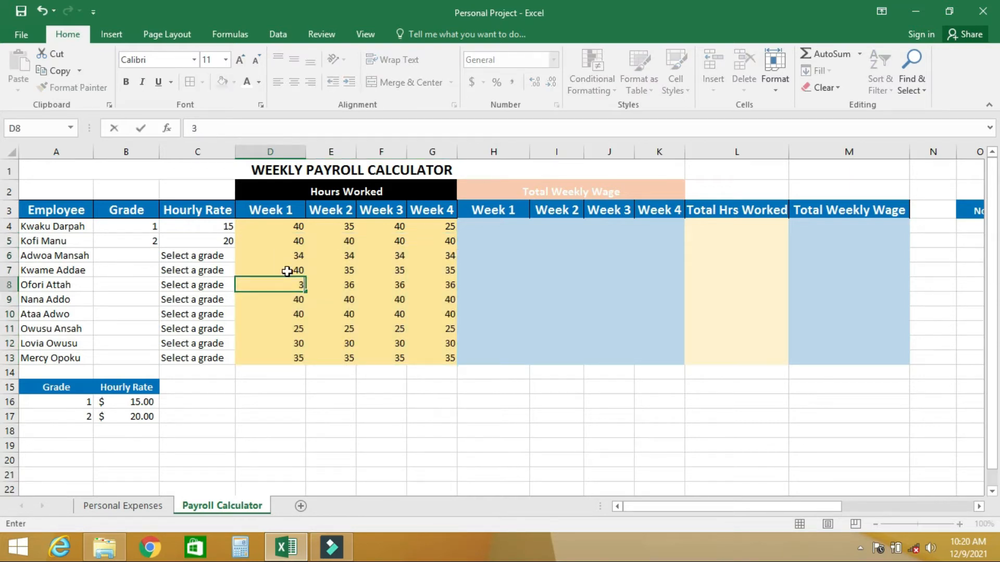
key(Return)
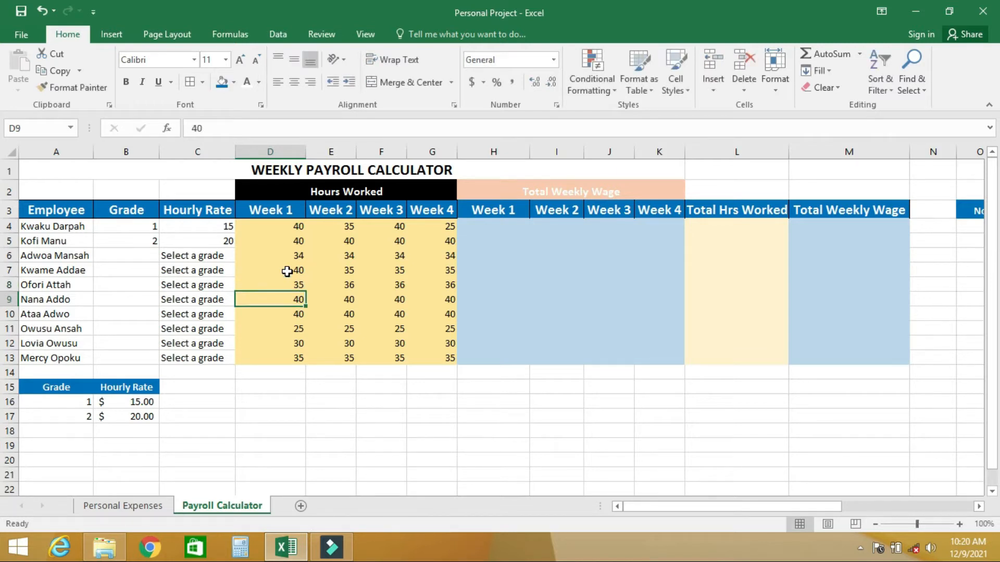
Enter 40 as the week 2 hours in both E9 and E11
key(Right)
text(40)
key(Return)
key(Return)
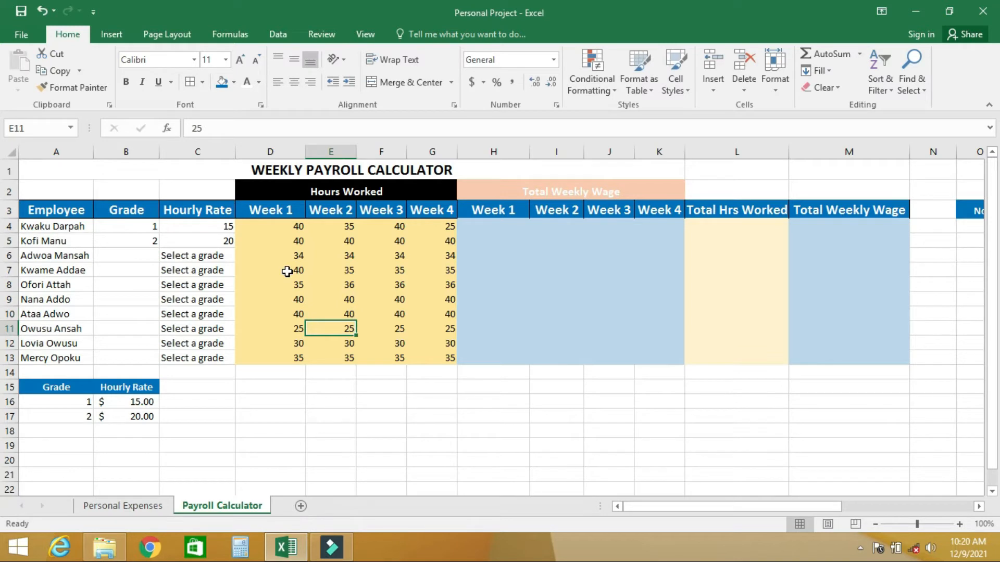
text(40)
key(Up)
key(Up)
key(Up)
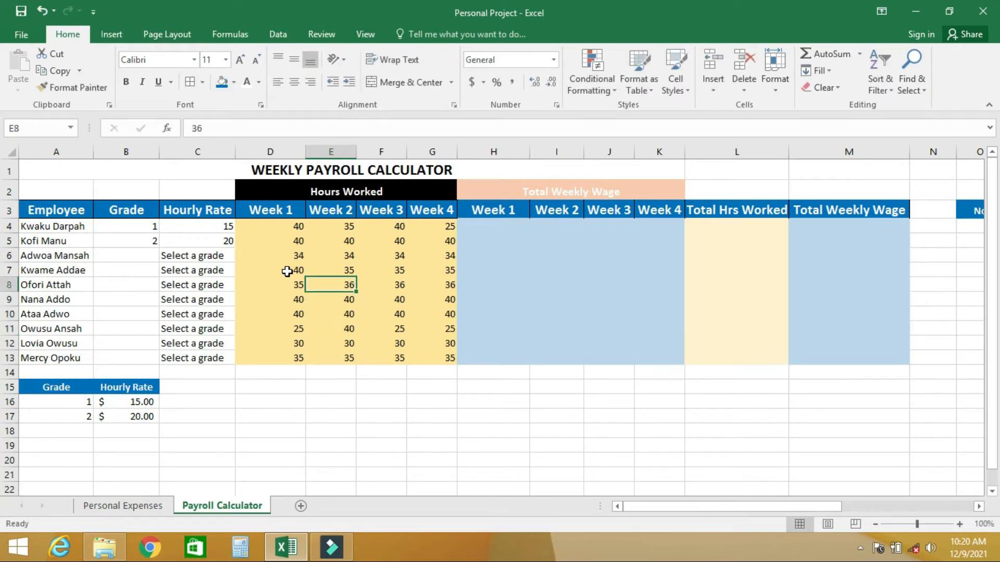
Set the week 4 hours in G8 and G11 to 40
key(Right)
key(Right)
text(40)
key(Return)
key(Down)
key(Down)
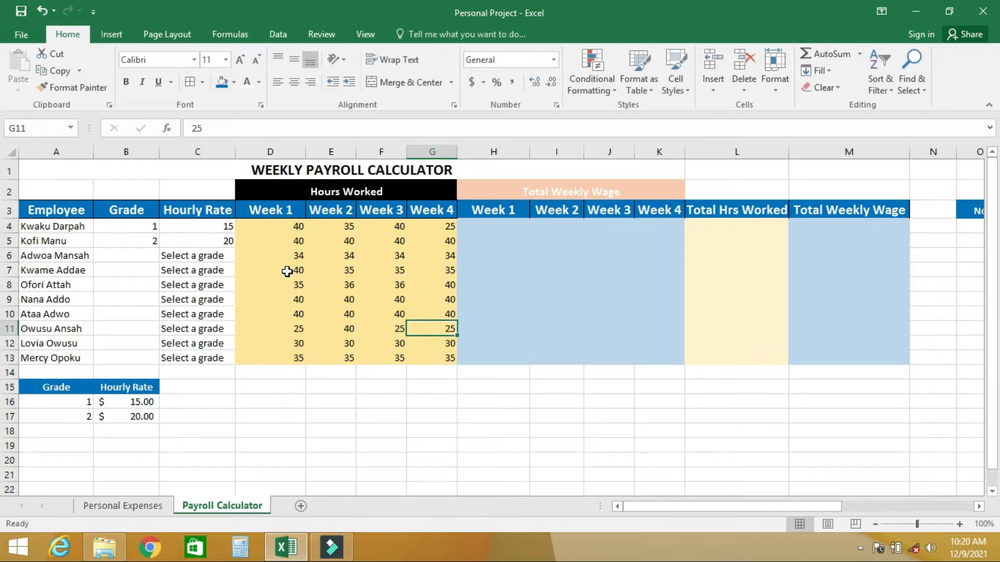
text(40)
key(Left)
key(Left)
Set the week 2 hours in E12 to 25
key(Down)
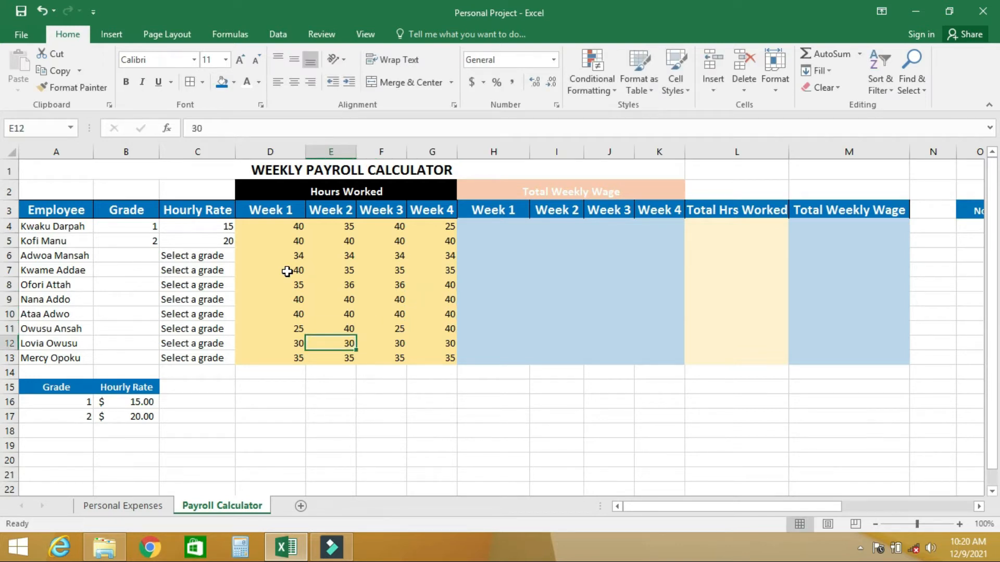
text(25)
key(Up)
key(Up)
key(Up)
key(Up)
key(Up)
Set the week 3 hours in F7 to 34
key(Right)
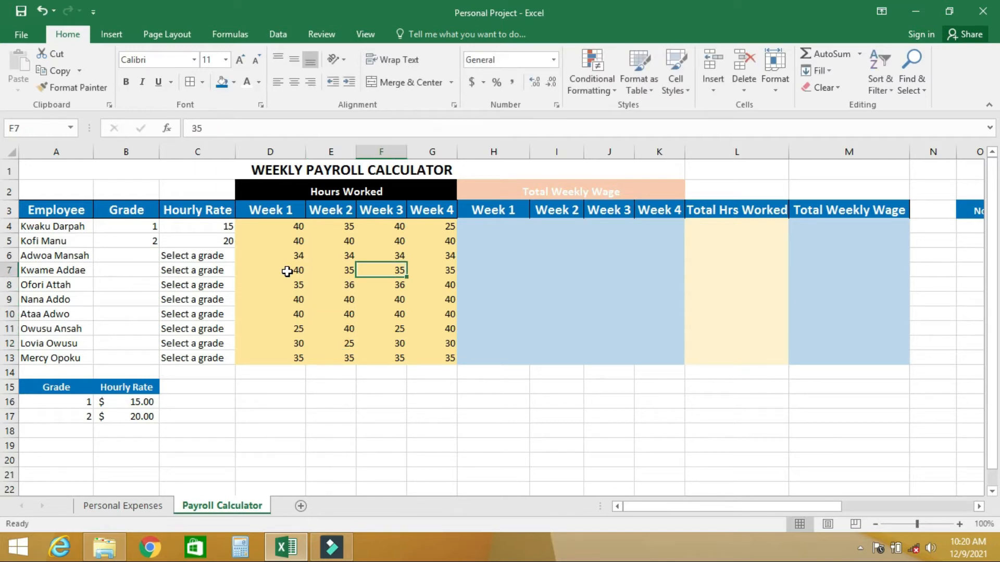
text(34)
key(Return)
Set the week 2 hours in E7 to 31
key(Down)
key(Down)
key(Left)
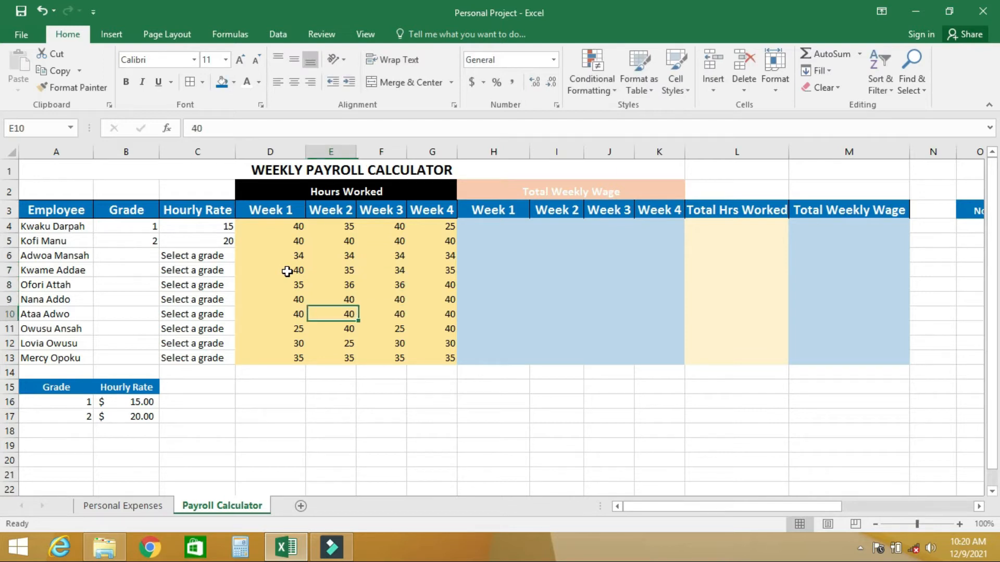
key(Up)
key(Up)
key(Up)
text(31)
key(Return)
key(Down)
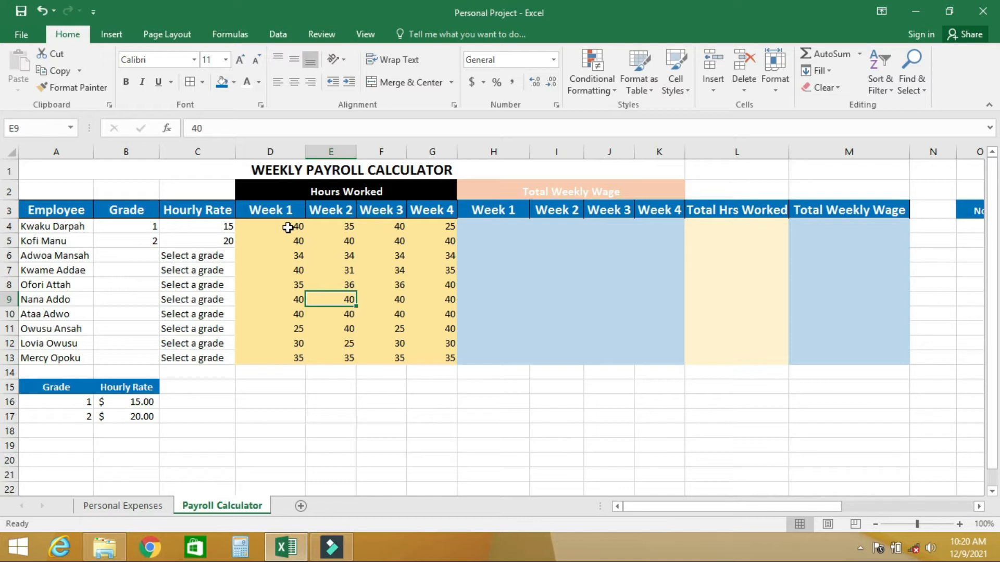
click(495, 226)
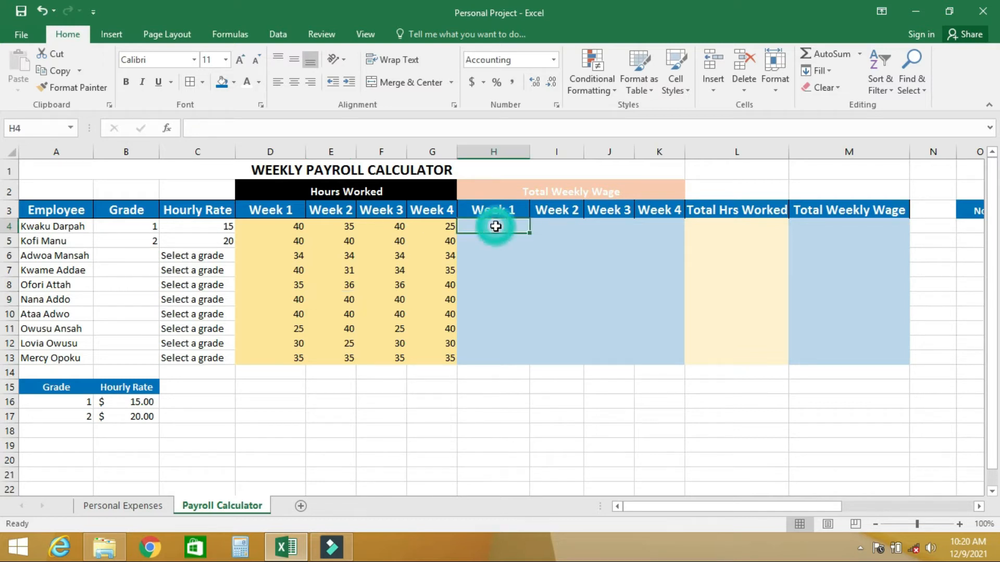
click(547, 194)
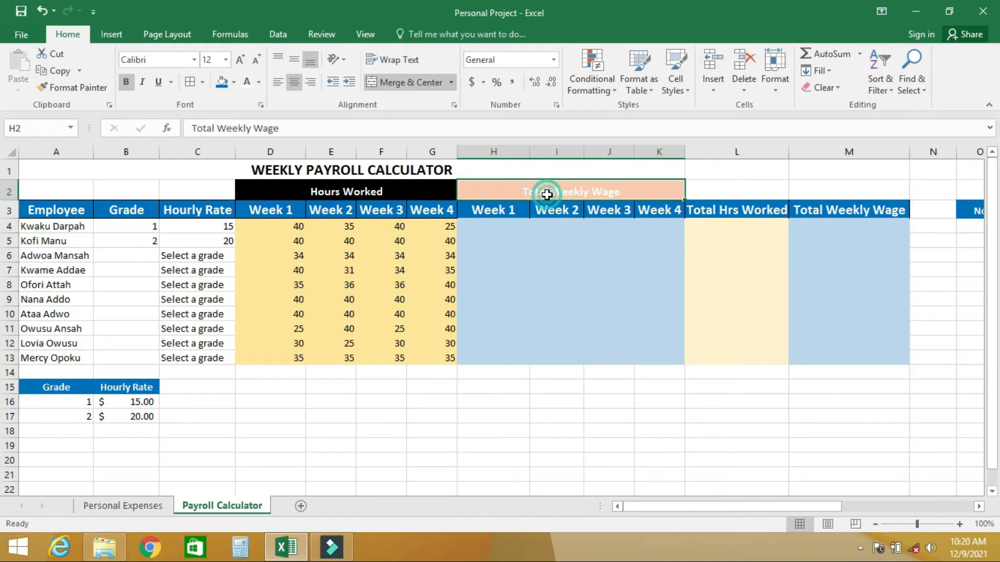
click(490, 226)
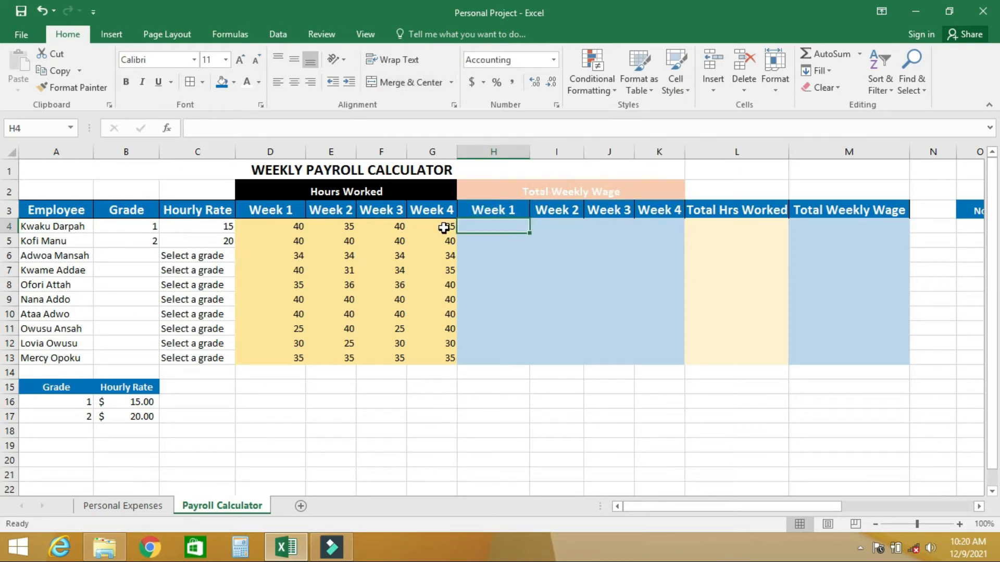
drag(272, 225, 409, 226)
click(196, 226)
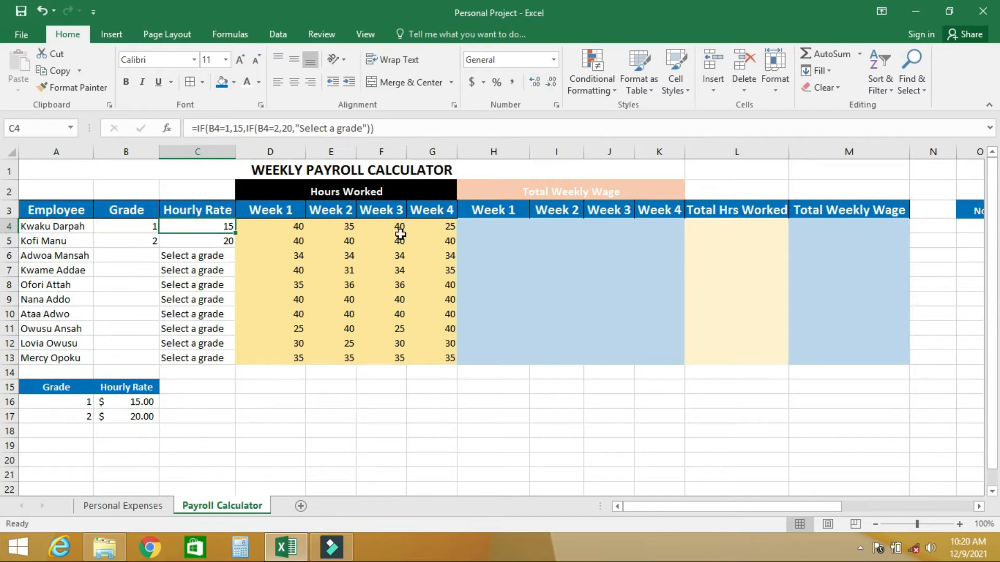
Try to enter the week 1 wage formula =C4*D4:G4) in H4 and decline the suggested correction
click(478, 226)
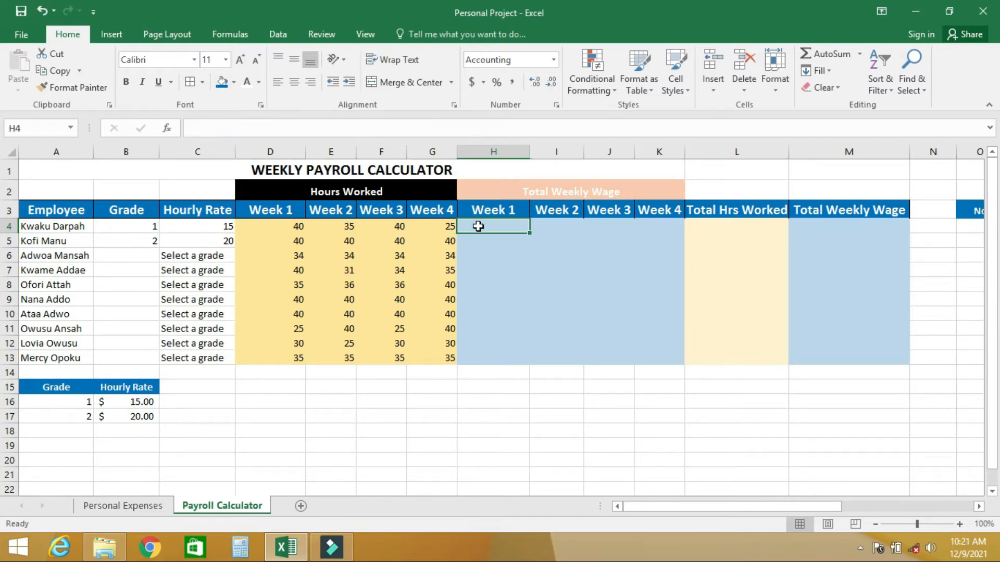
text(=)
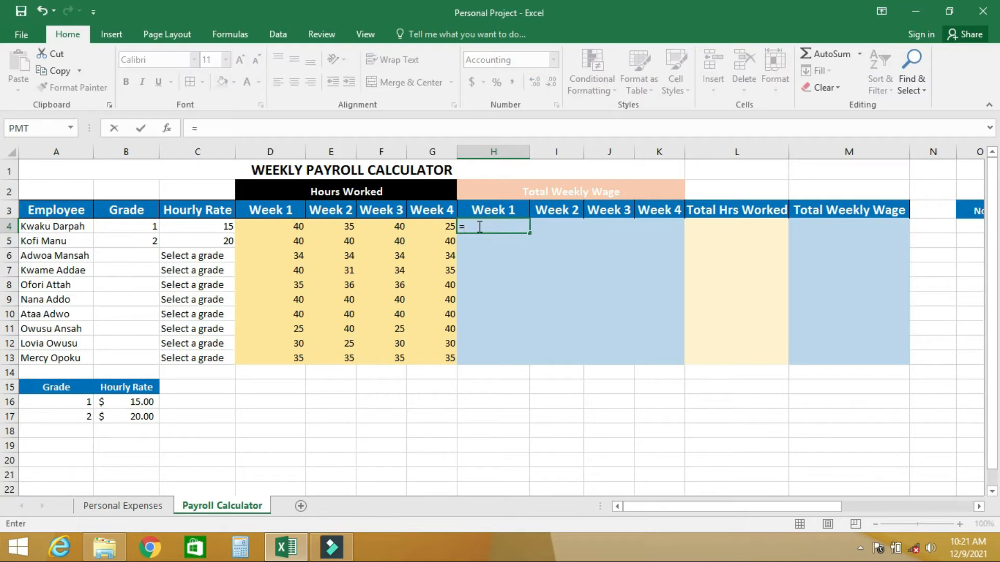
click(211, 228)
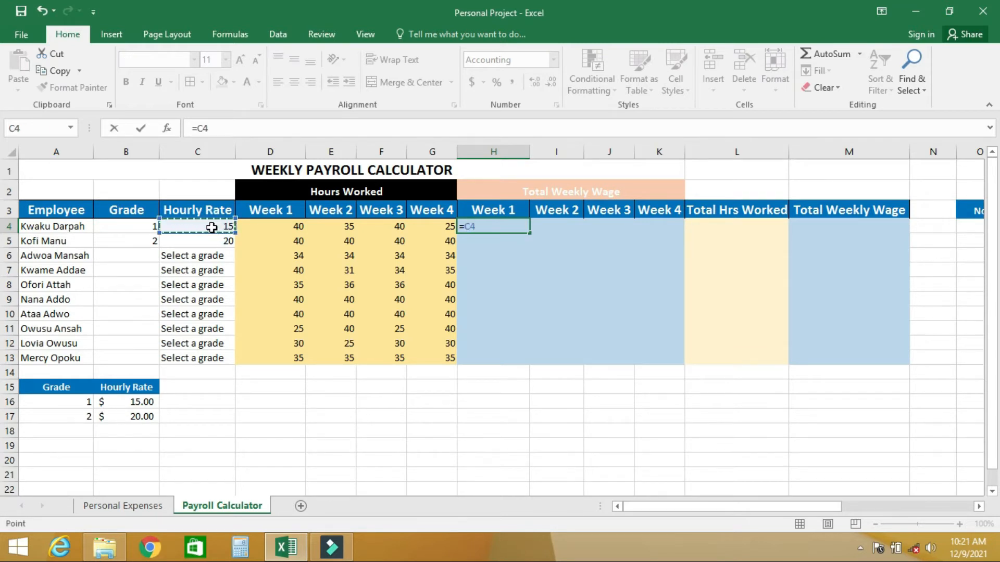
text(*)
drag(283, 226, 415, 223)
text())
key(Return)
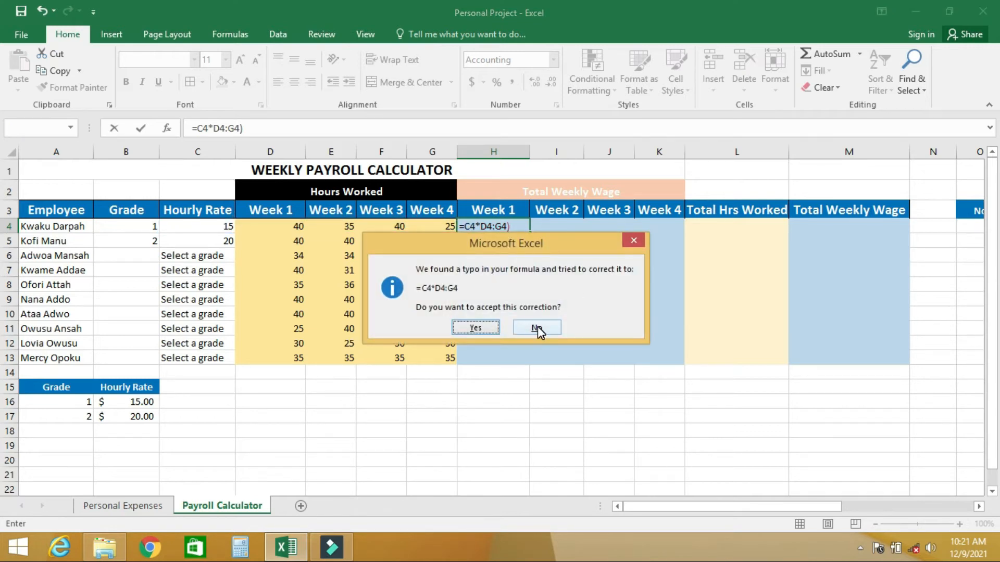
click(537, 327)
click(479, 351)
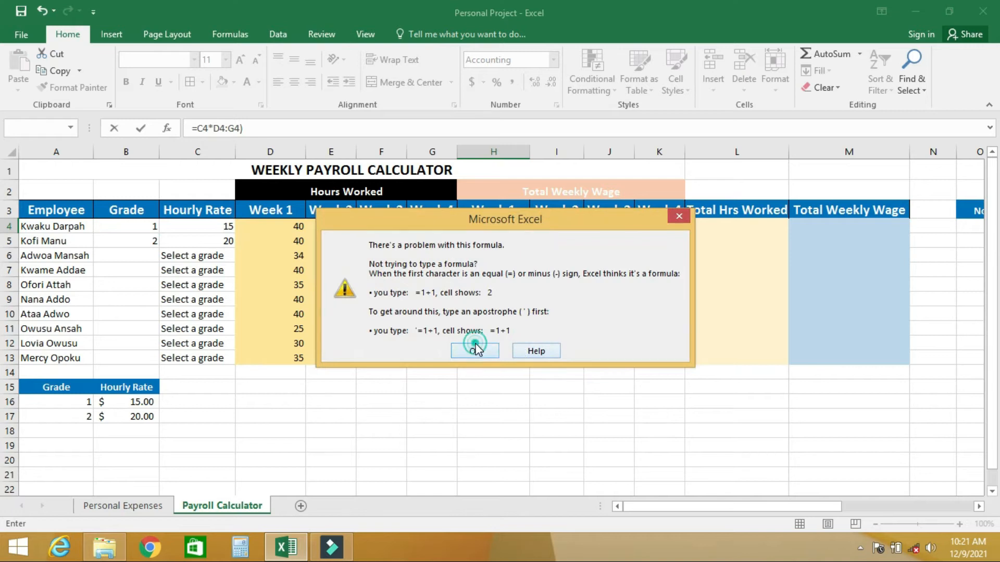
Add the opening parenthesis so the formula in H4 reads =C4*(D4:G4), and commit it
click(482, 229)
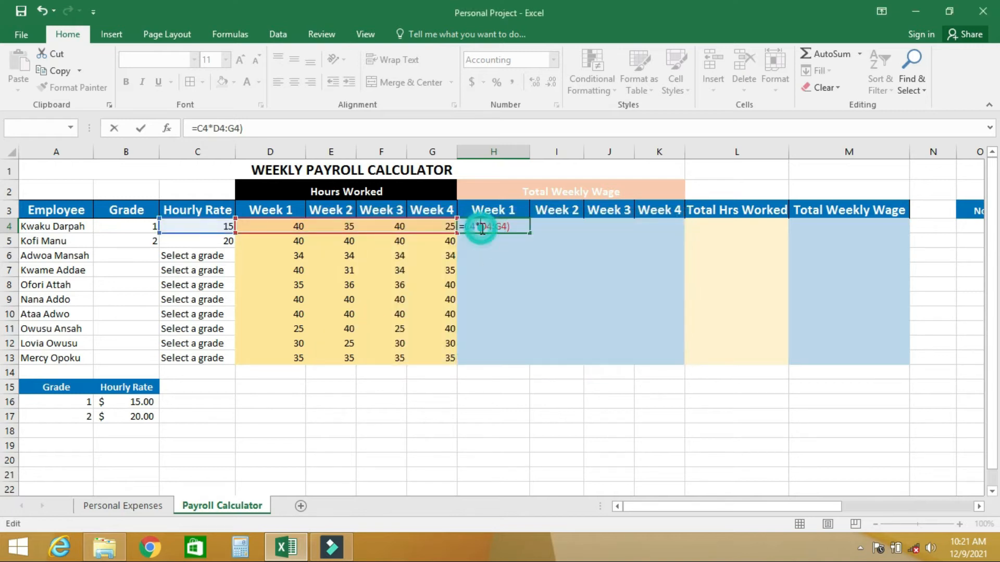
text(()
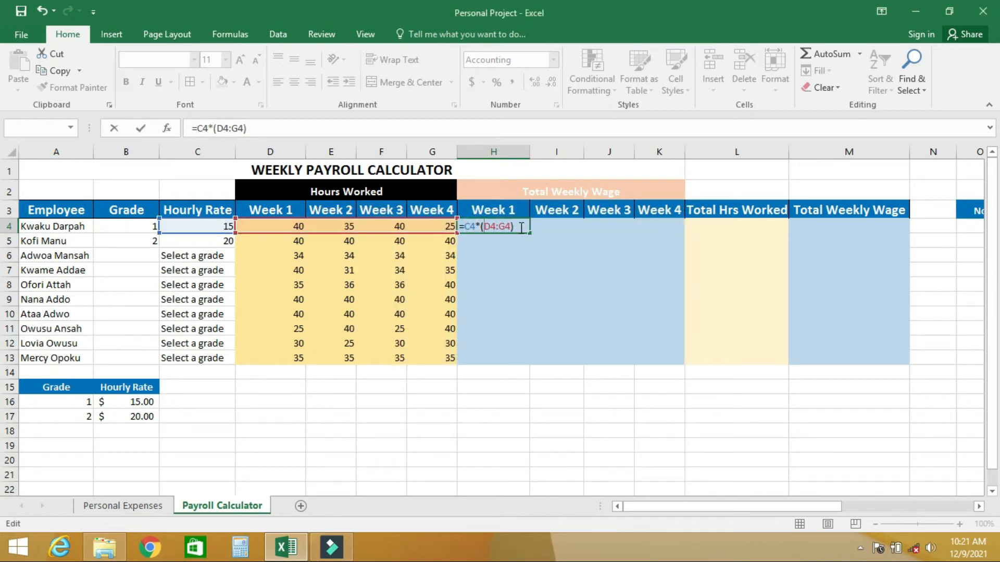
key(Return)
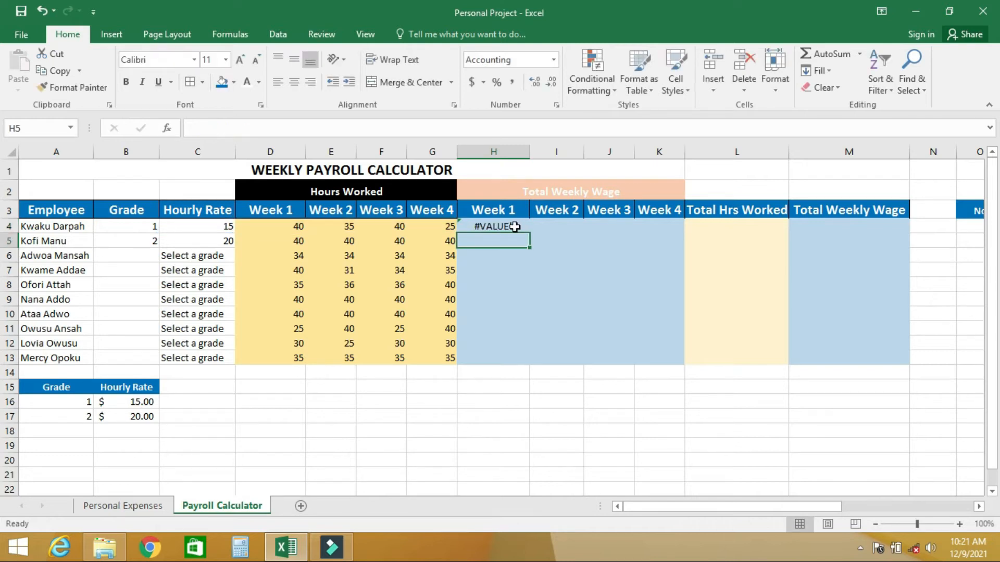
Try the reordered wage formula =(D4:G4)*C4 in H4, and clear the cell
click(512, 225)
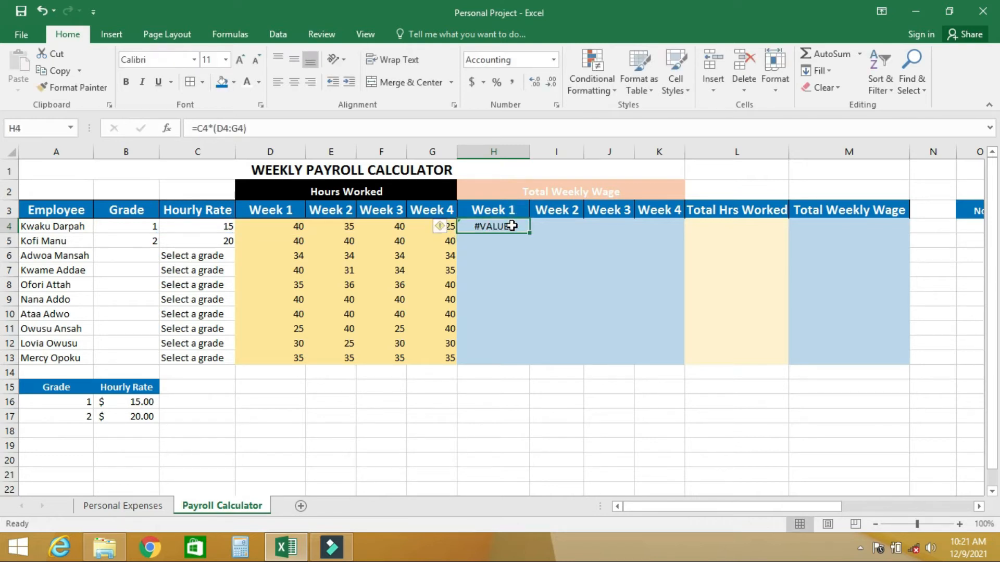
click(213, 129)
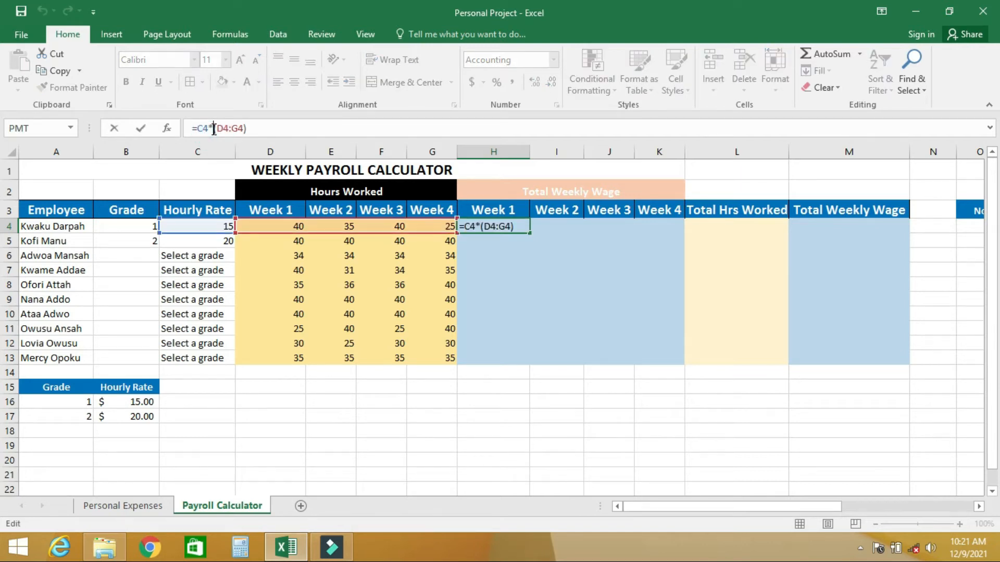
key(BackSpace)
key(BackSpace)
key(BackSpace)
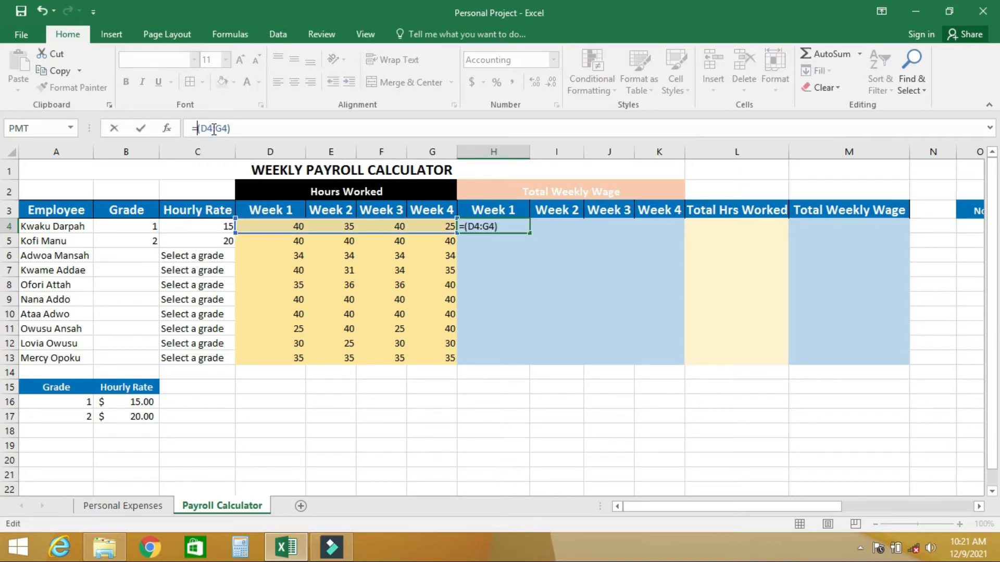
click(233, 129)
text(*)
click(200, 226)
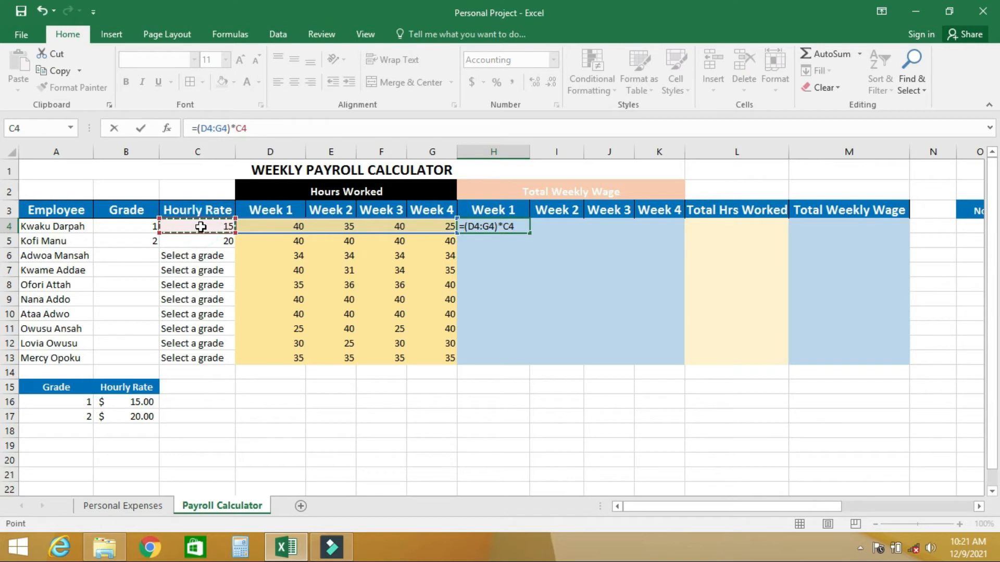
key(Return)
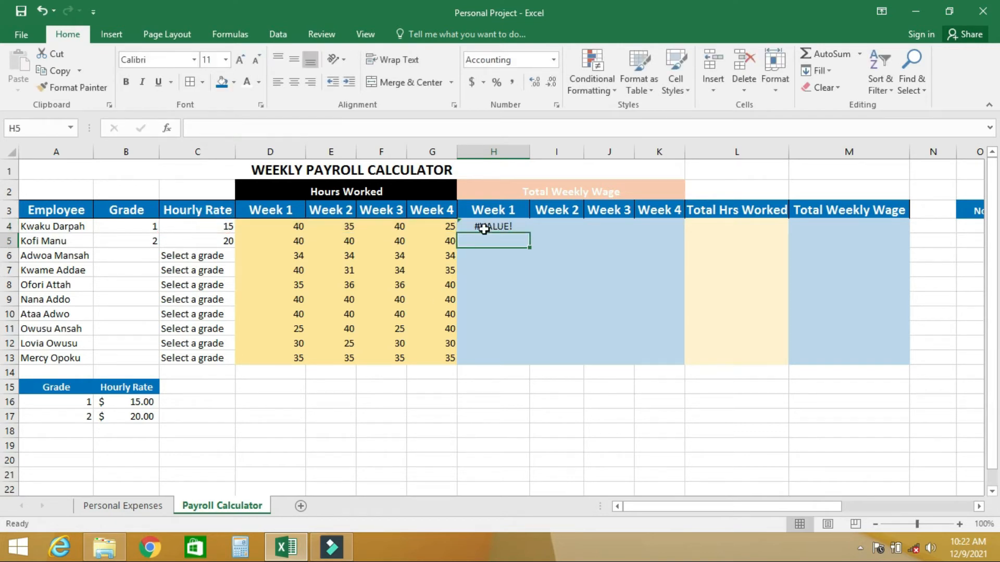
click(484, 229)
key(Delete)
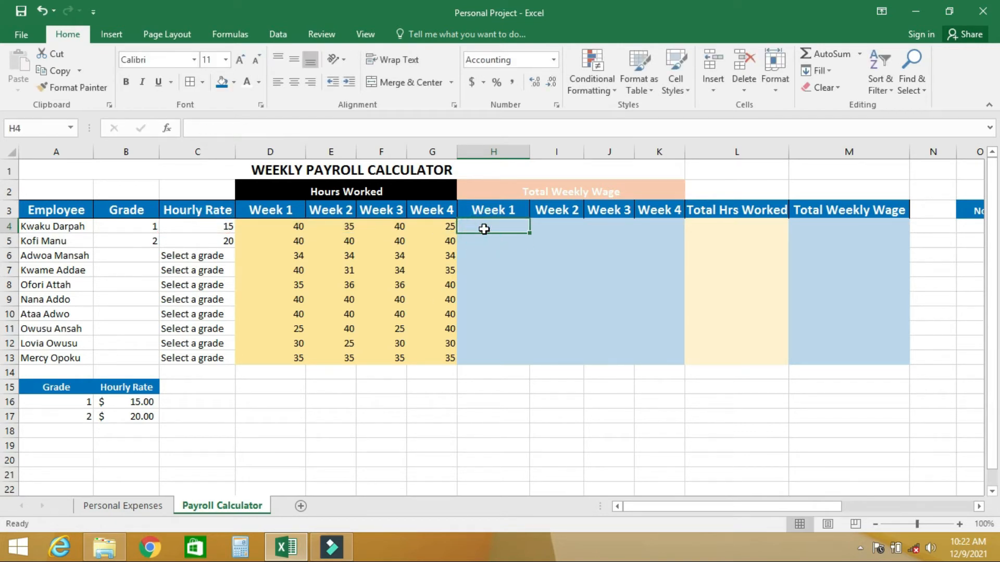
click(443, 297)
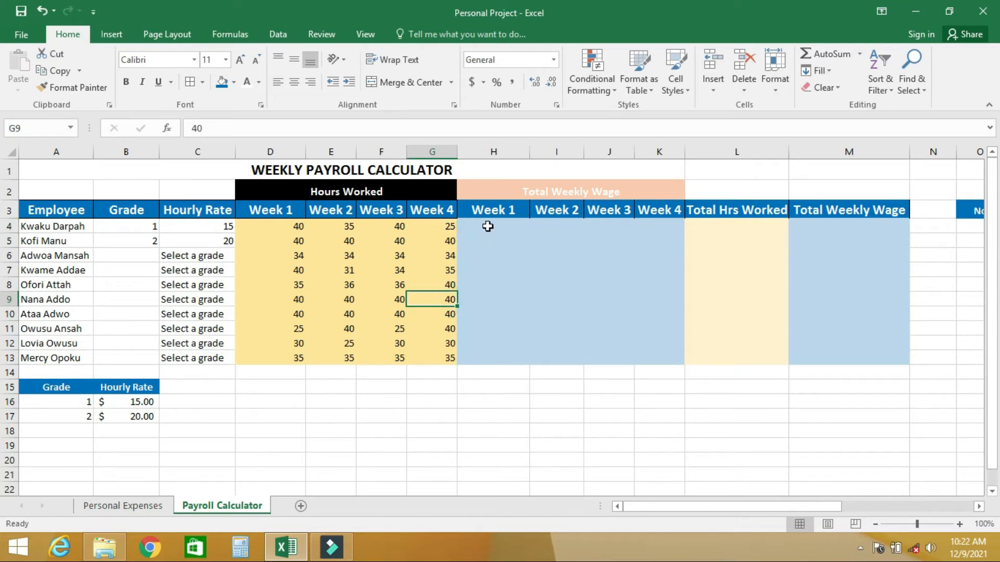
click(488, 226)
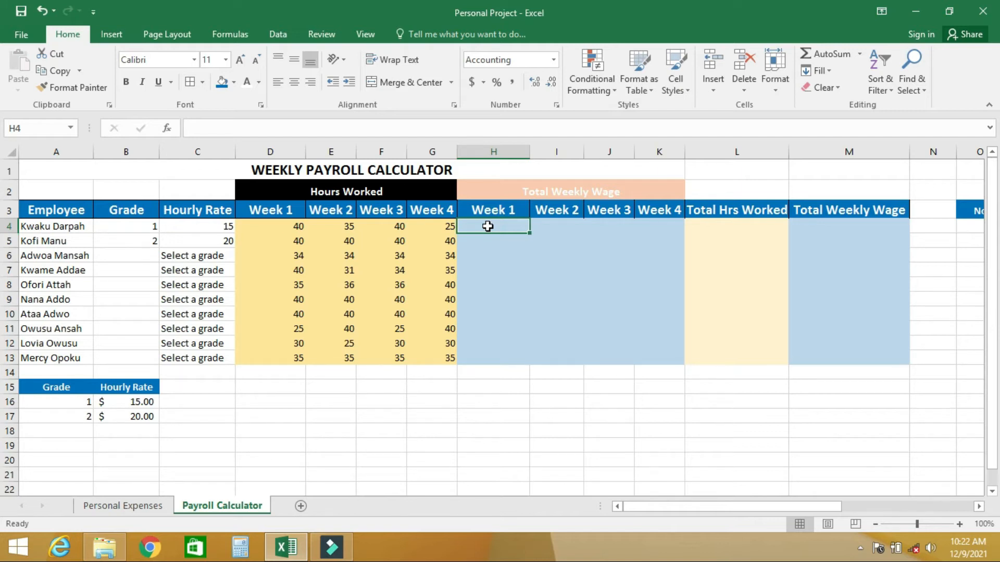
drag(289, 228, 425, 352)
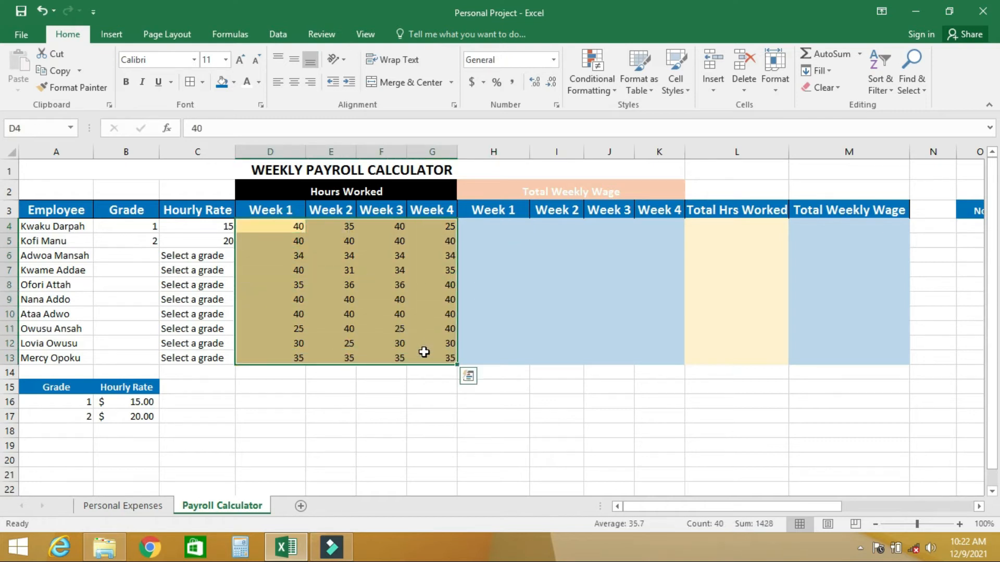
click(489, 225)
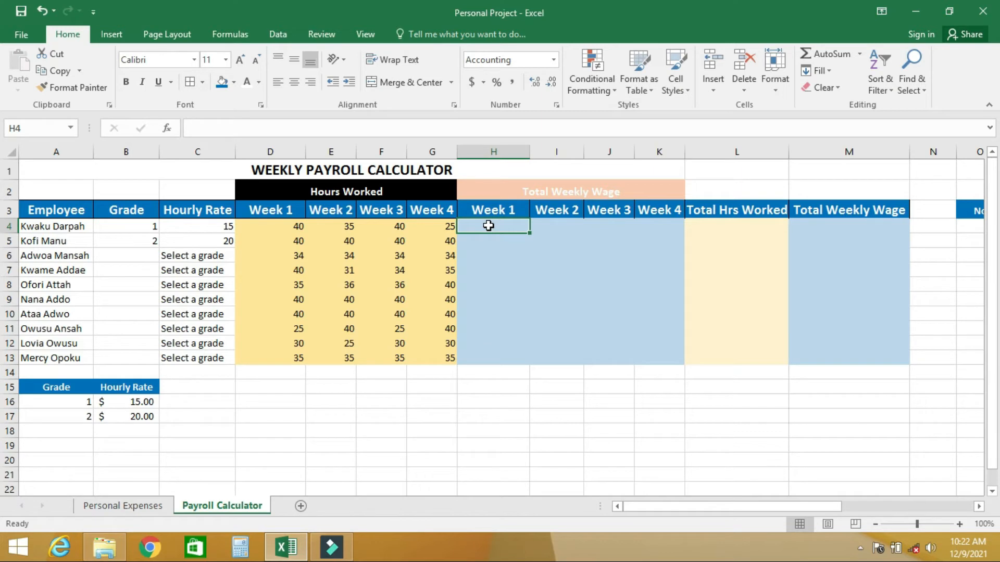
click(275, 226)
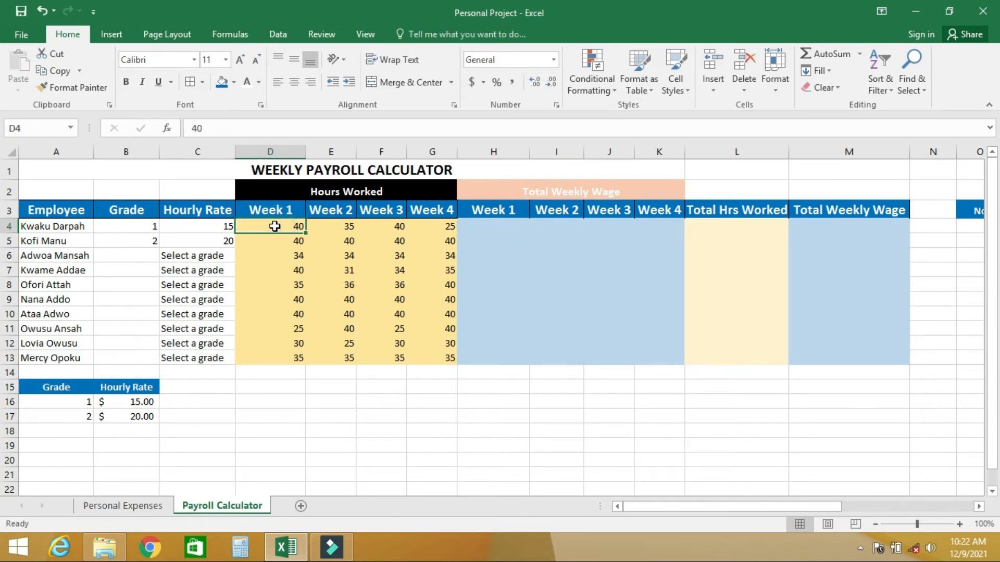
click(214, 226)
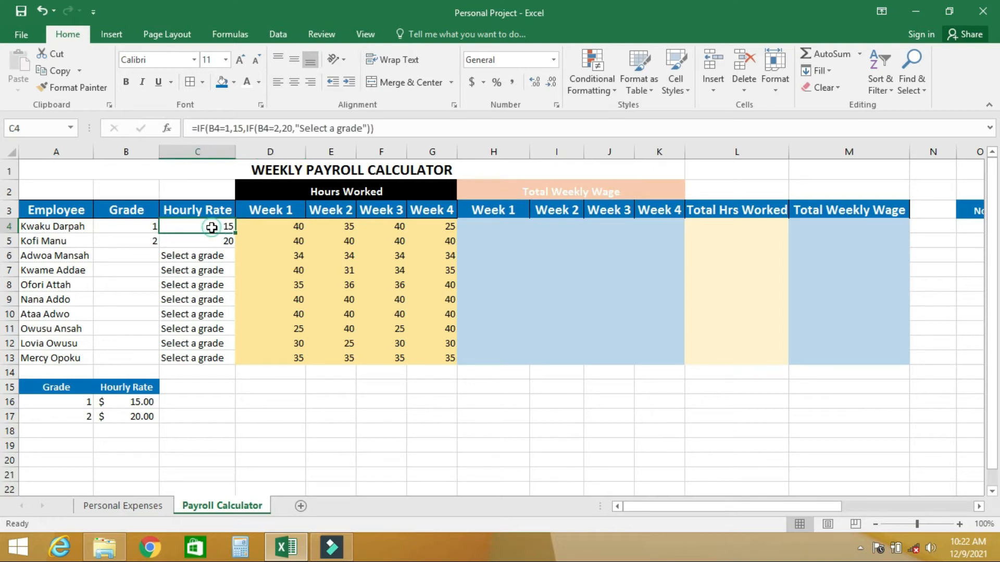
Enter the week 1 wage formula =C4*D4 in H4, multiplying the hourly rate by the week 1 hours
click(486, 226)
text(=)
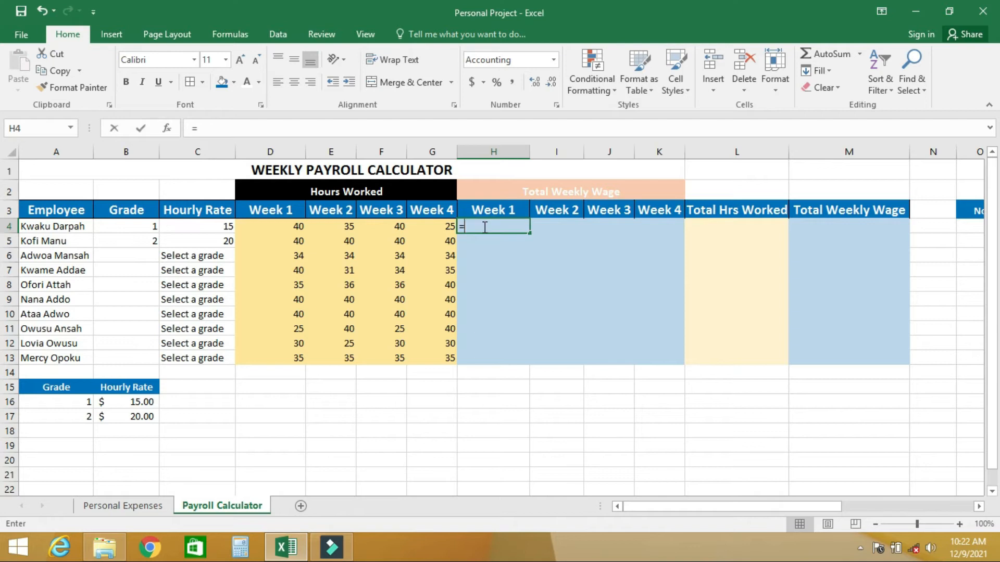
click(210, 226)
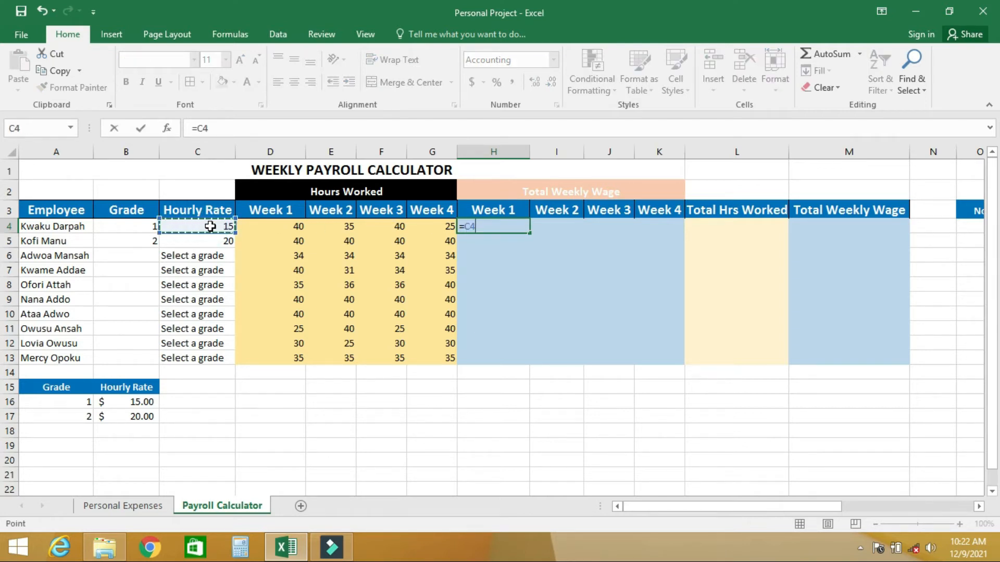
text(*)
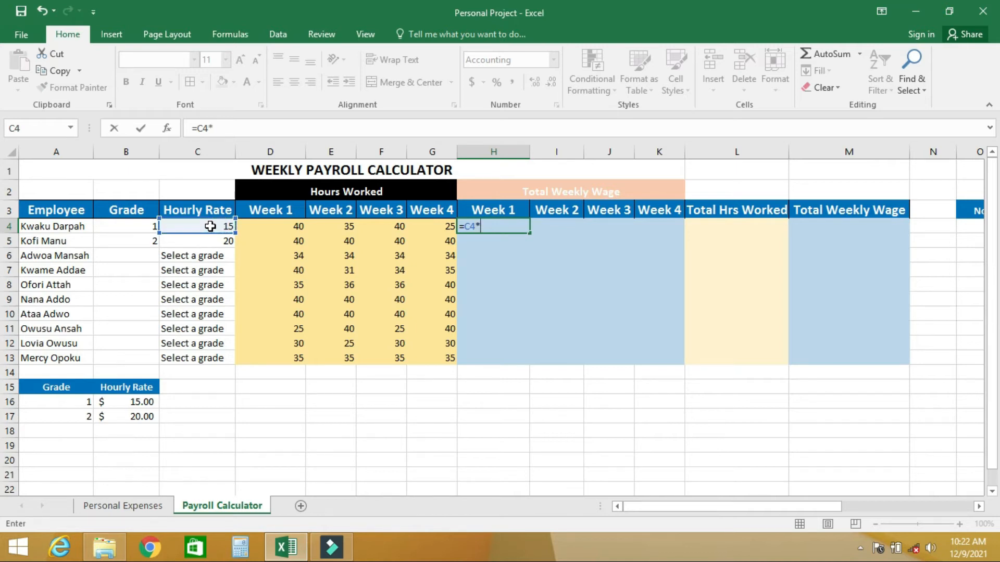
click(277, 232)
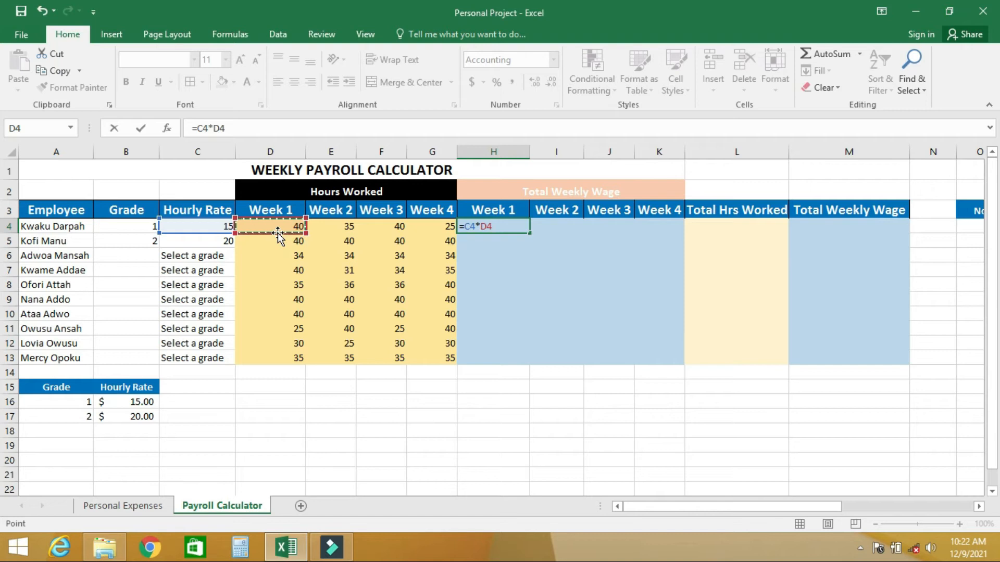
key(Return)
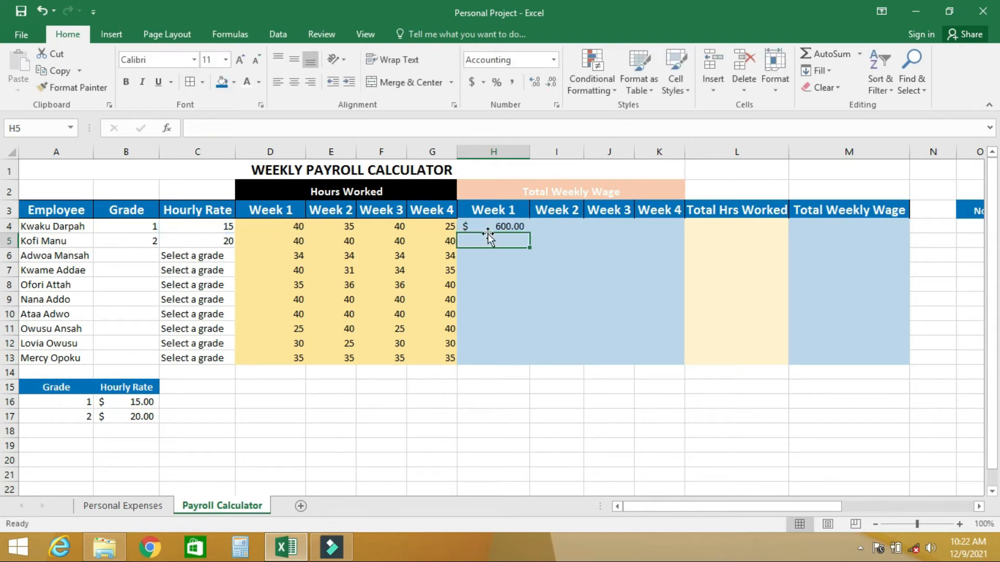
Fill the week 1 wage formula from H4 down to H13 and check the copied formulas
click(491, 225)
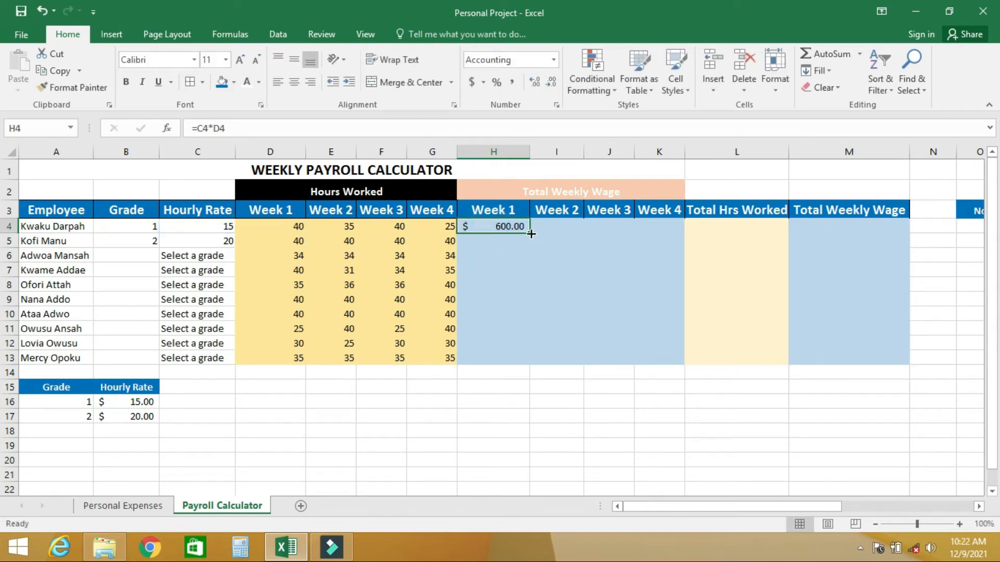
drag(530, 234, 537, 359)
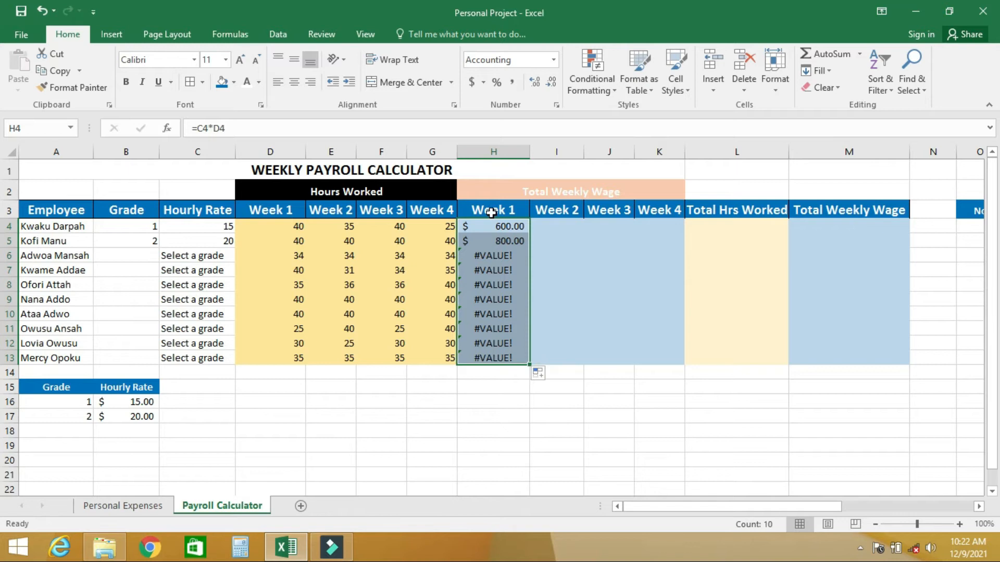
click(492, 243)
click(488, 256)
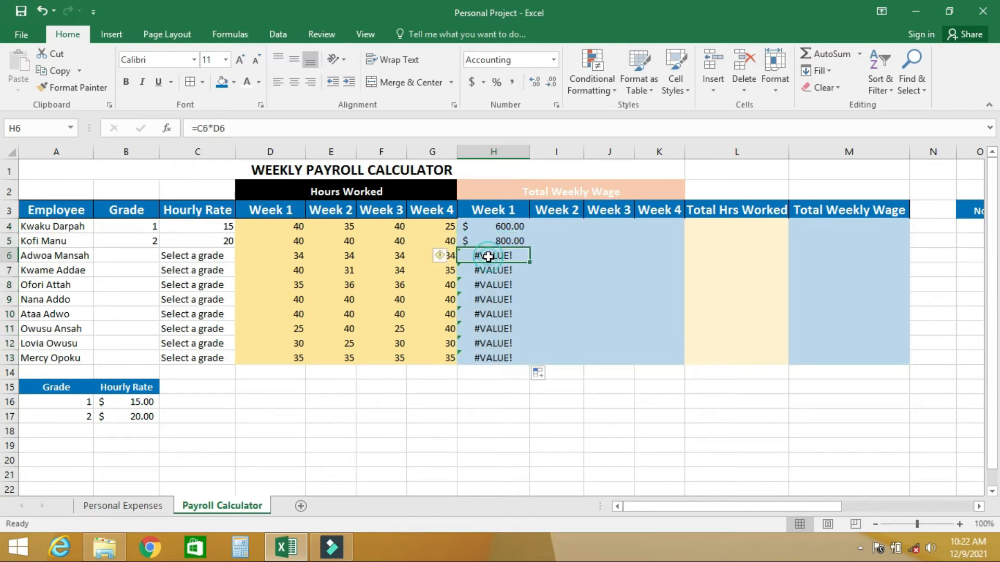
click(488, 269)
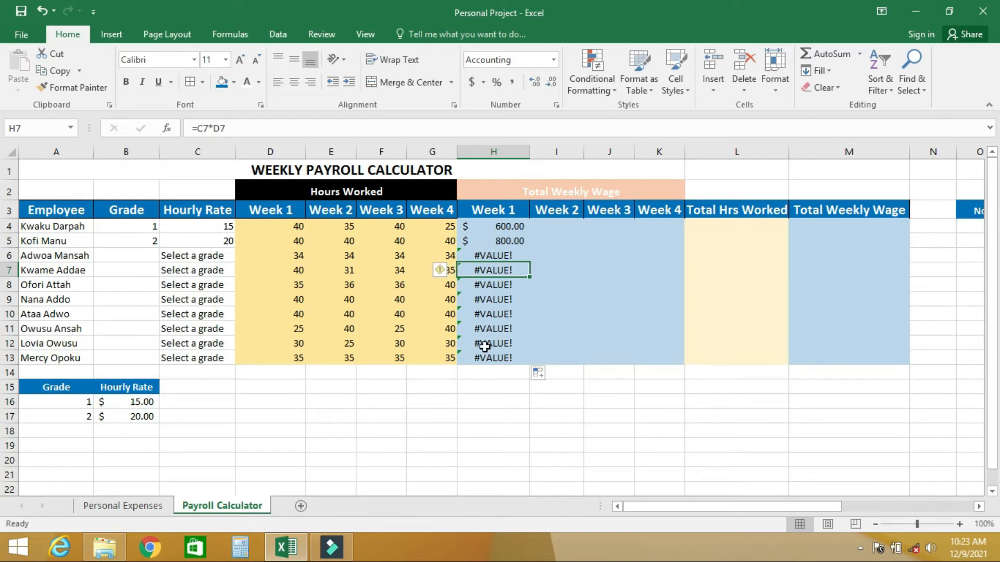
Choose grade 2 for the employee in B6 and grade 1 for the one in B7
click(144, 255)
click(165, 255)
click(131, 277)
click(147, 268)
click(166, 270)
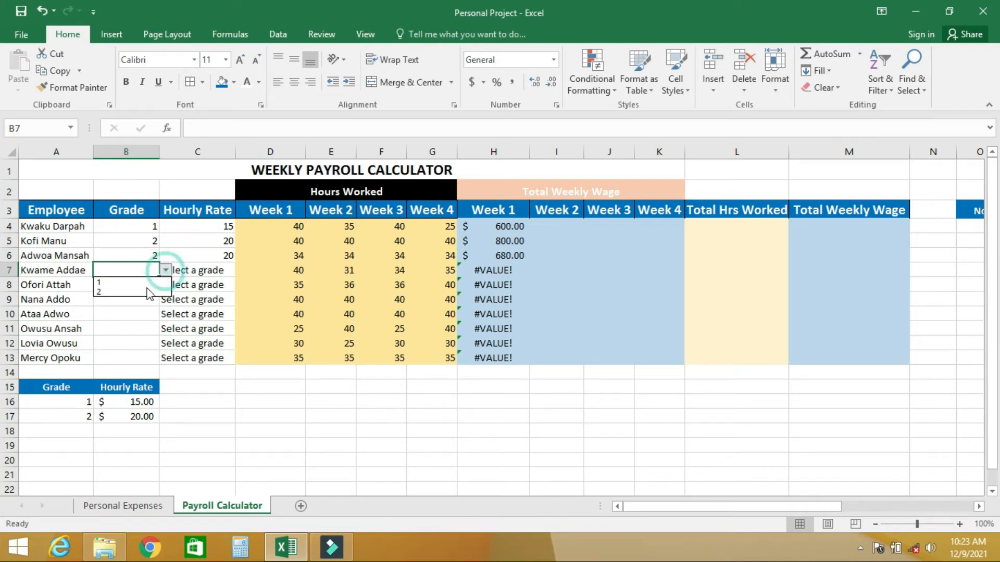
click(131, 283)
Choose grade 1 for the employee in B8 and grade 2 for the one in B9
click(138, 286)
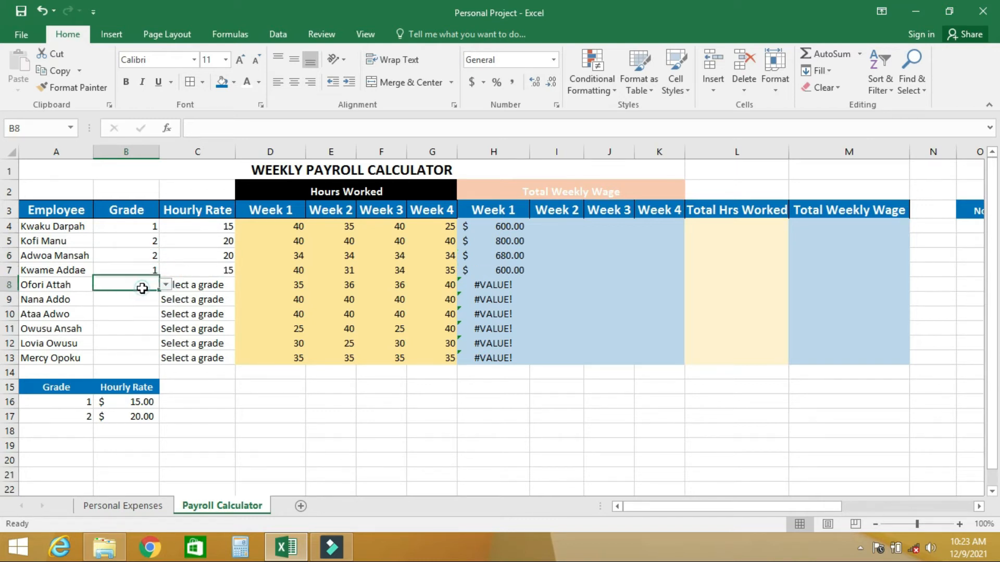
click(166, 286)
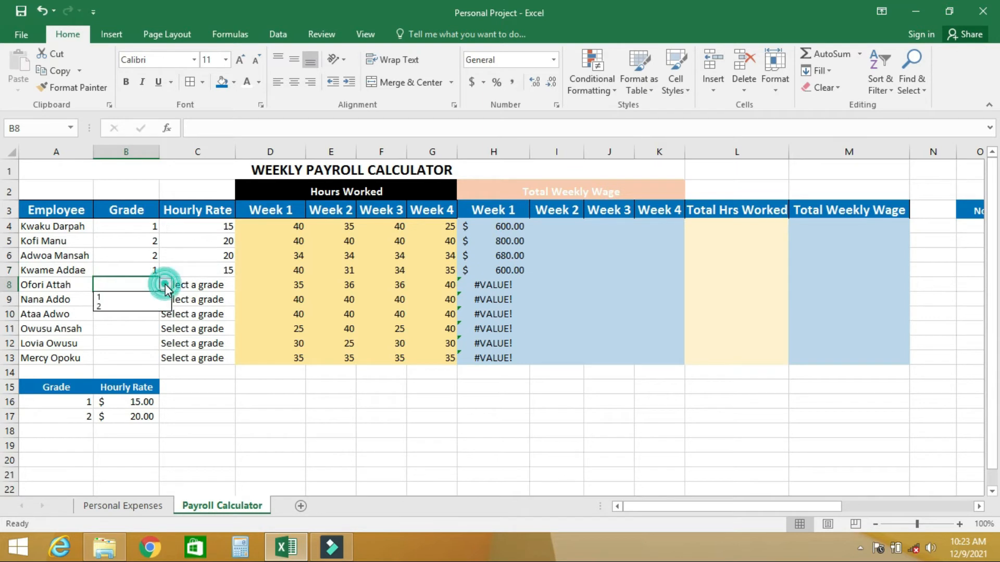
click(142, 297)
click(142, 298)
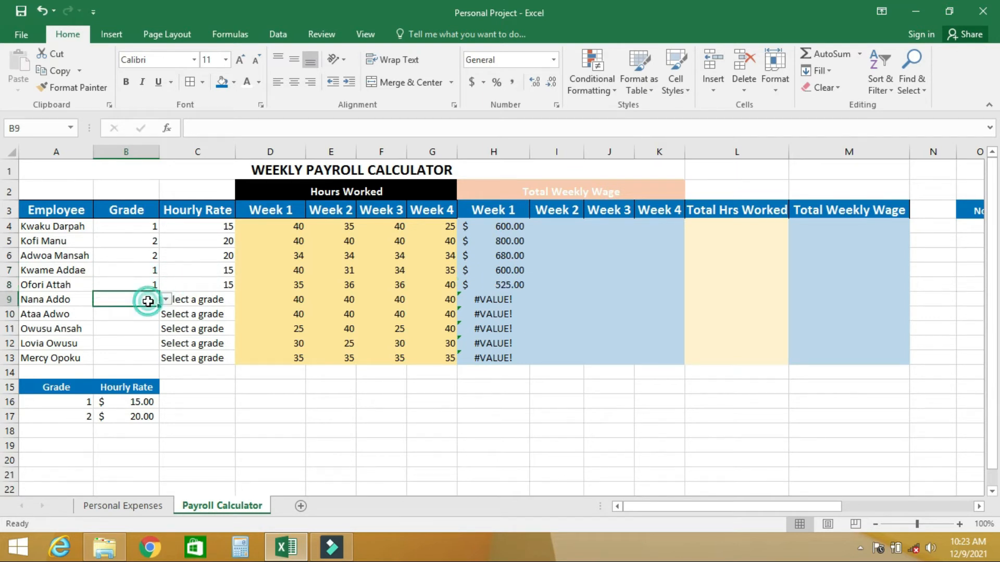
click(165, 300)
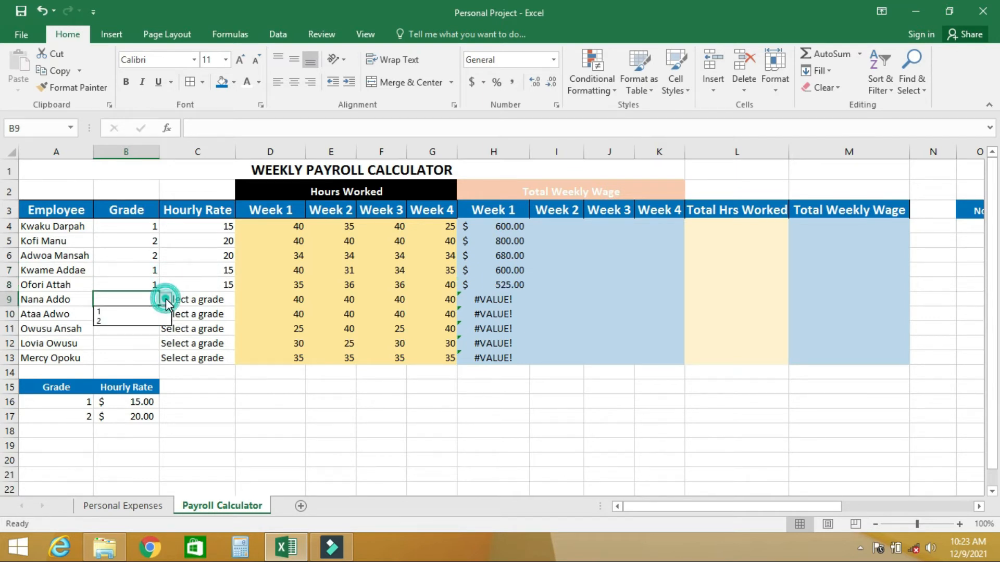
click(142, 319)
Choose grade 1 for the employee in B10 and grade 2 for the one in B11
click(145, 318)
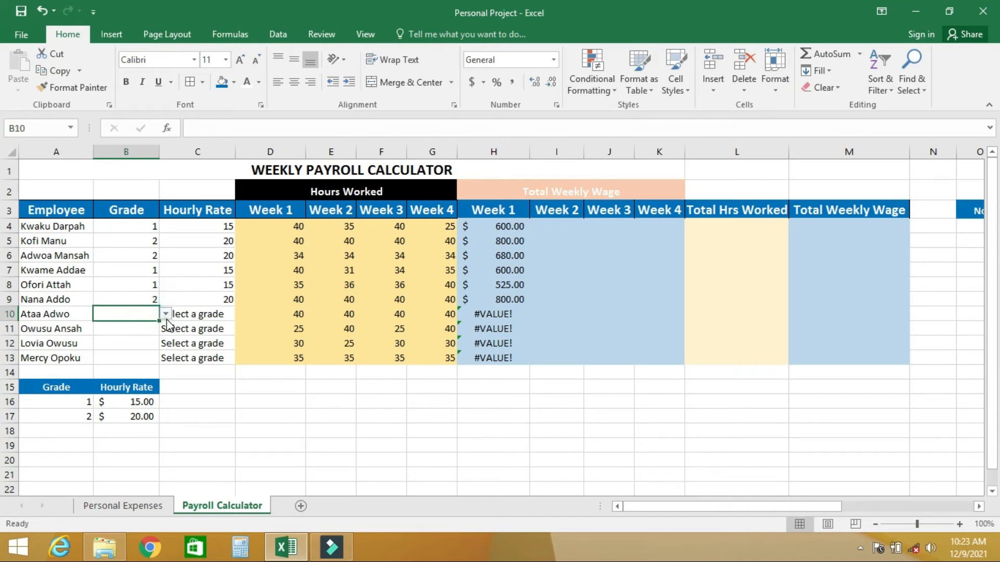
click(166, 314)
click(137, 329)
click(147, 329)
click(165, 329)
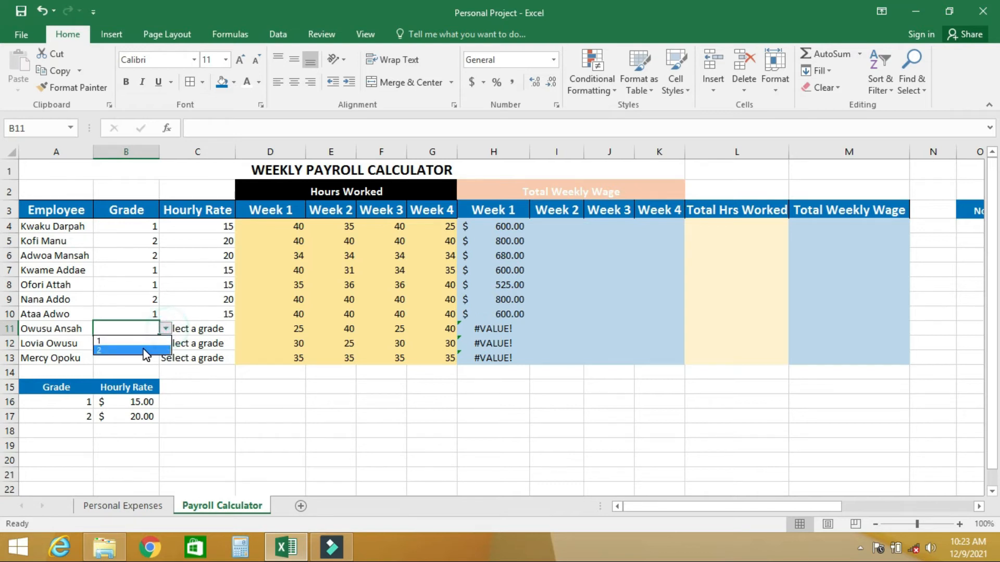
click(149, 347)
Choose grade 1 for the employee in B12 and grade 2 for the one in B13
click(149, 343)
click(166, 343)
click(130, 357)
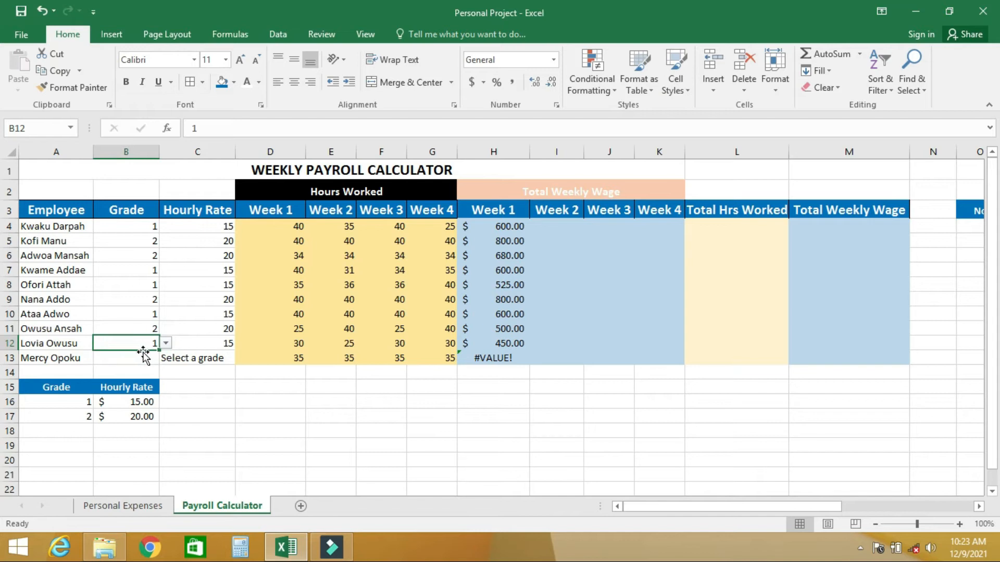
click(157, 357)
click(165, 358)
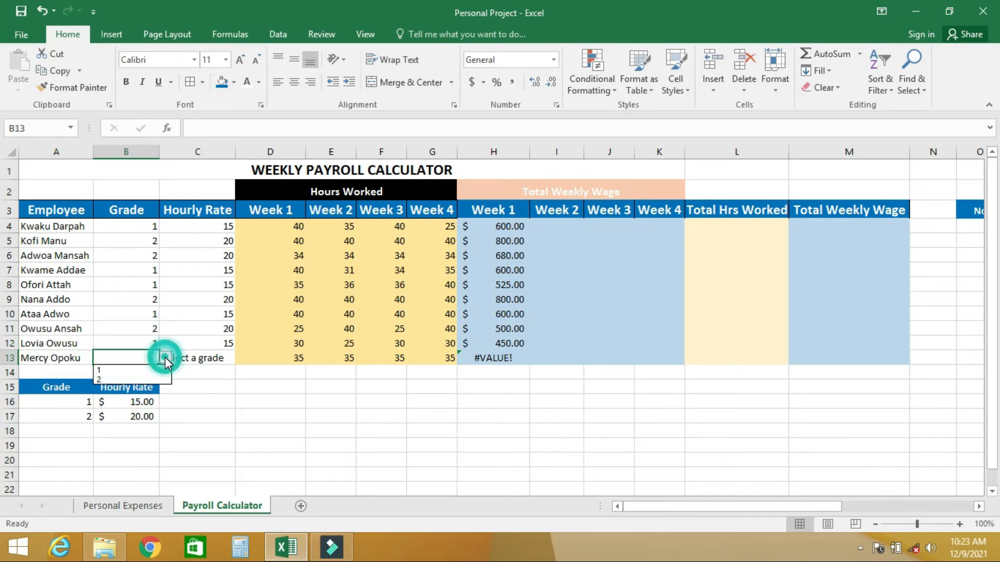
click(131, 376)
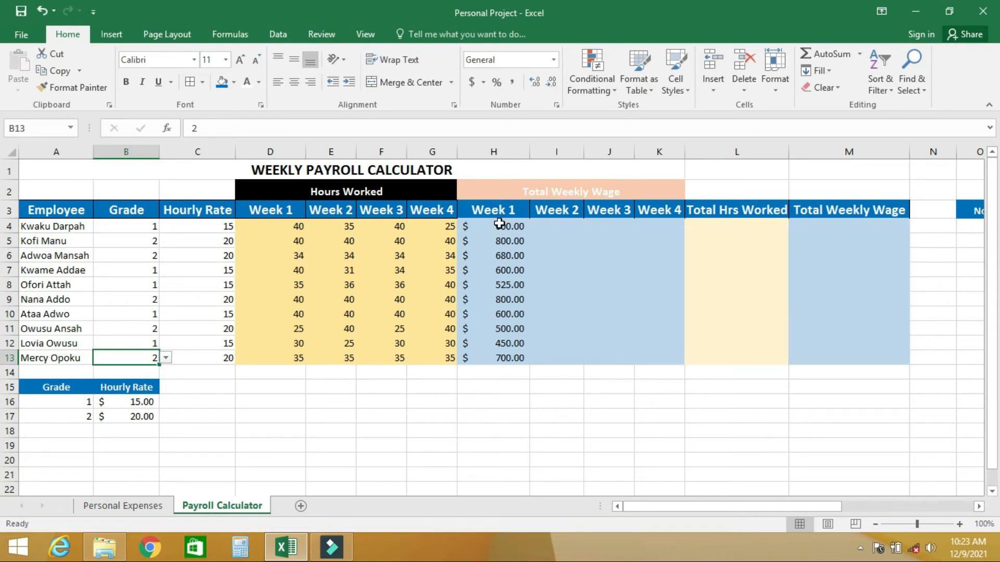
Fill the week 1 wage formulas in H4:H13 across weeks 2 to 4 through K13, and check the cell references in H4 and I4
drag(495, 227, 503, 352)
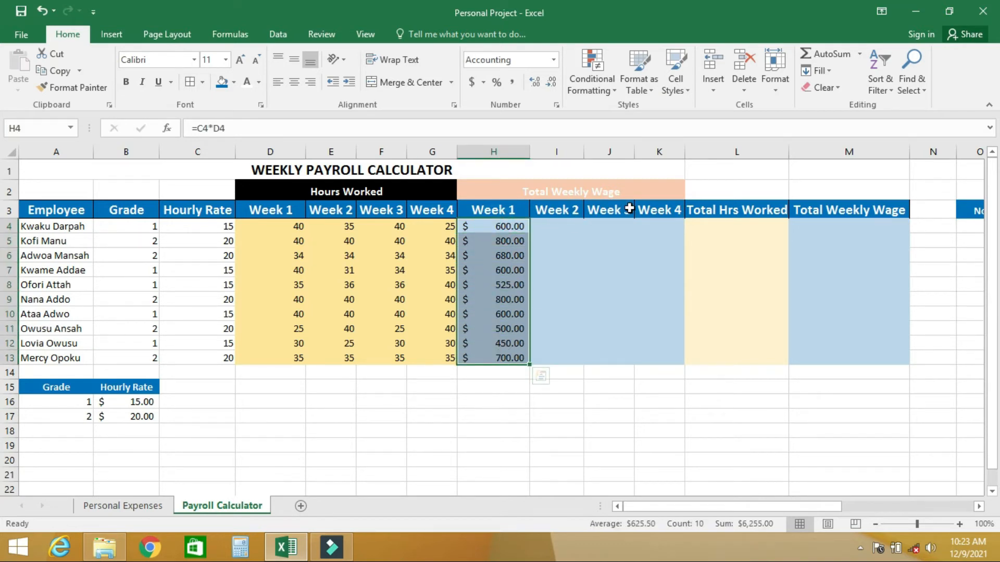
click(497, 238)
drag(502, 226, 673, 358)
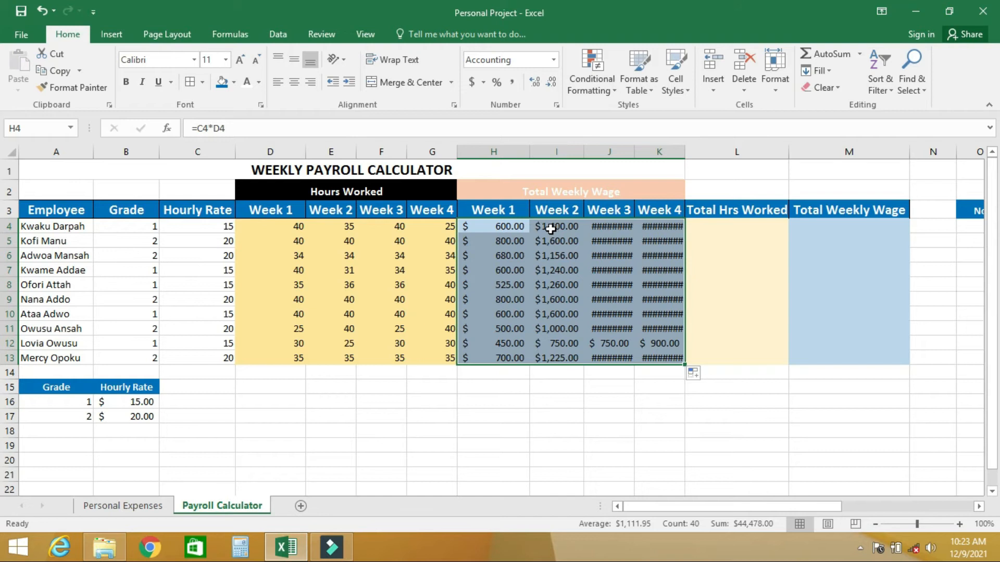
click(510, 226)
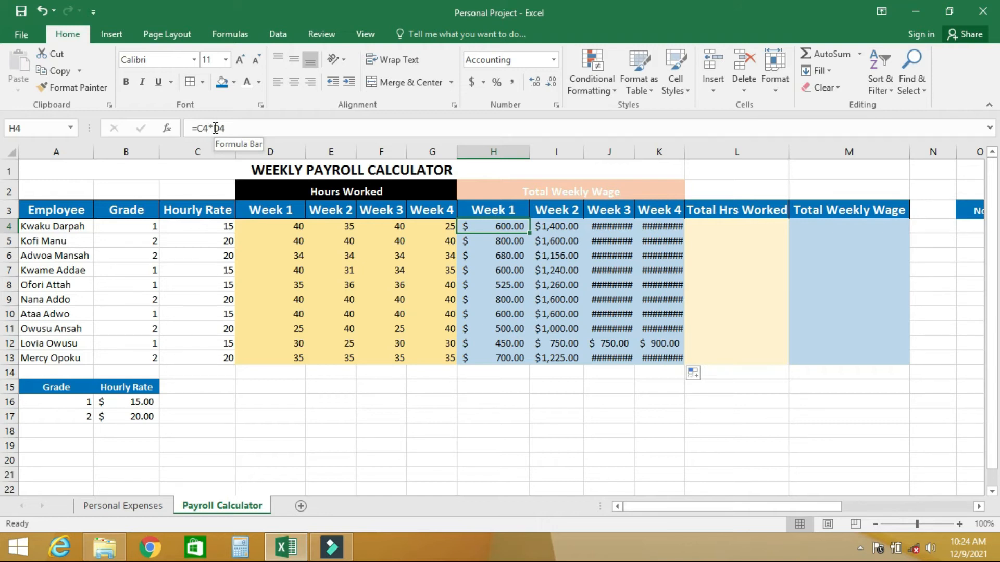
click(554, 228)
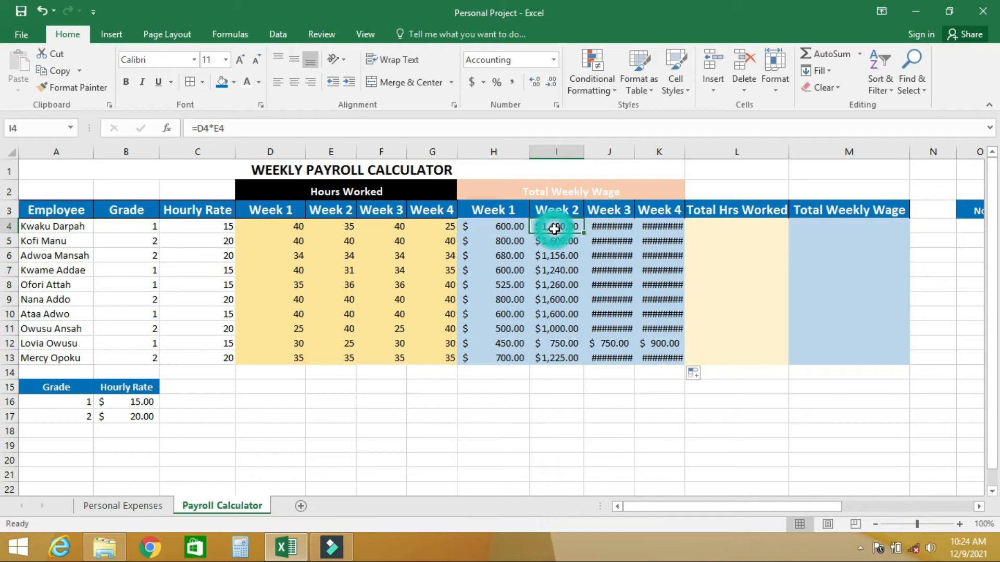
Change the week 2 wage formula in I4 to =C4*E4
click(204, 129)
key(BackSpace)
text(C)
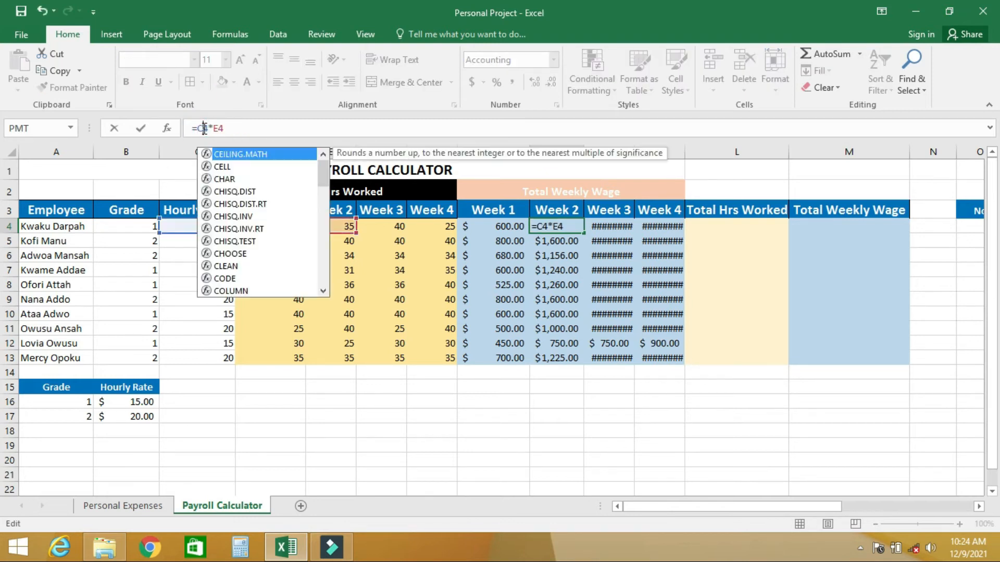
key(Return)
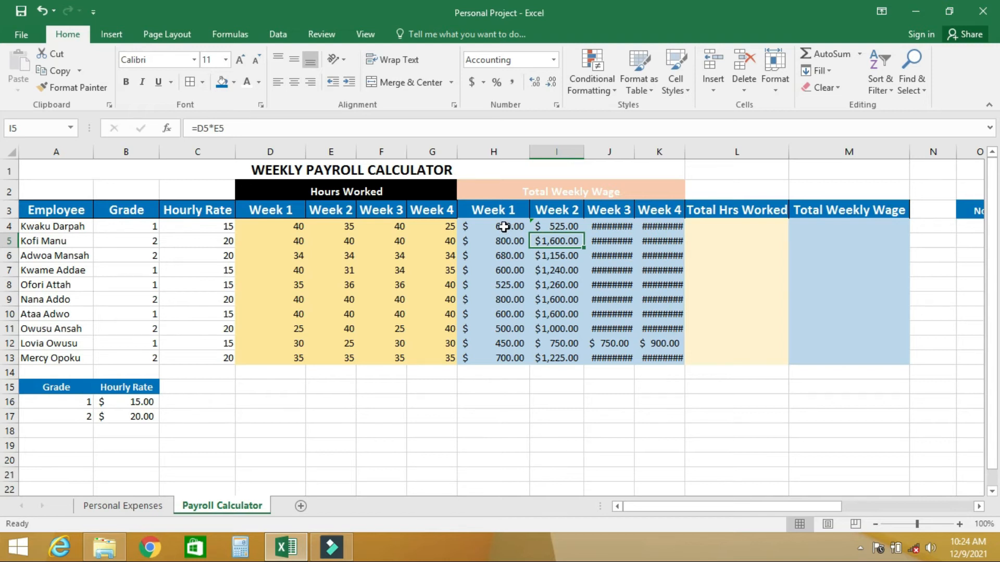
Clear the week 2 to week 4 wage formulas from I4:K13
mouse_move(695, 506)
mouse_down()
mouse_move(783, 503)
mouse_move(696, 493)
mouse_up()
drag(549, 225, 647, 352)
key(Delete)
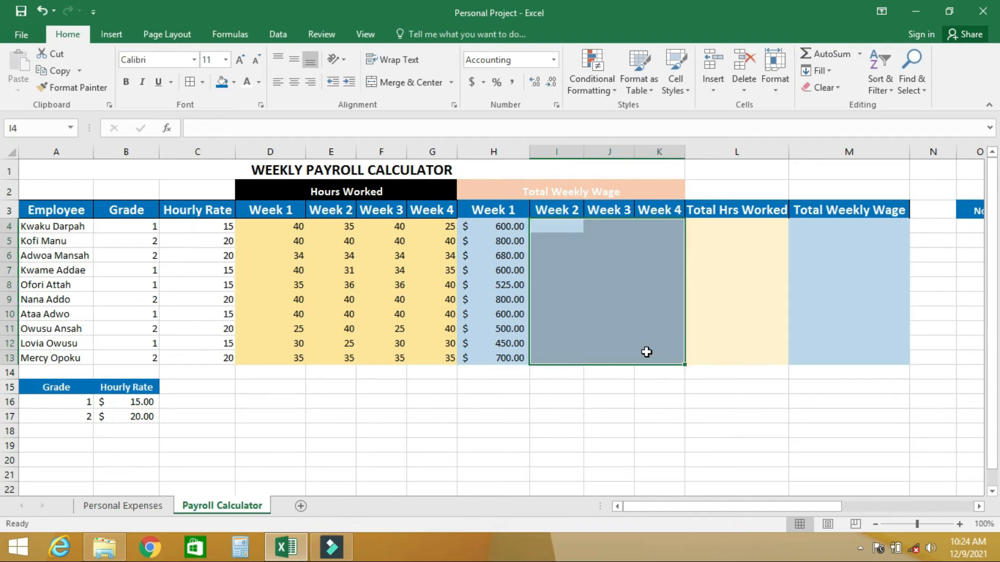
Lock the hourly rate column in the week 1 wage formula in H4 so it reads =$C4*D4
click(490, 226)
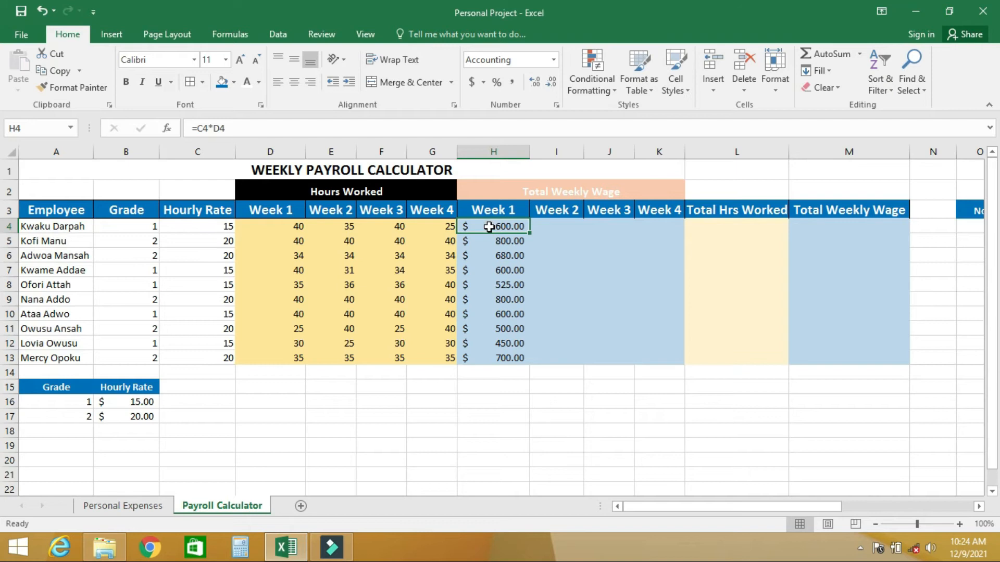
click(197, 129)
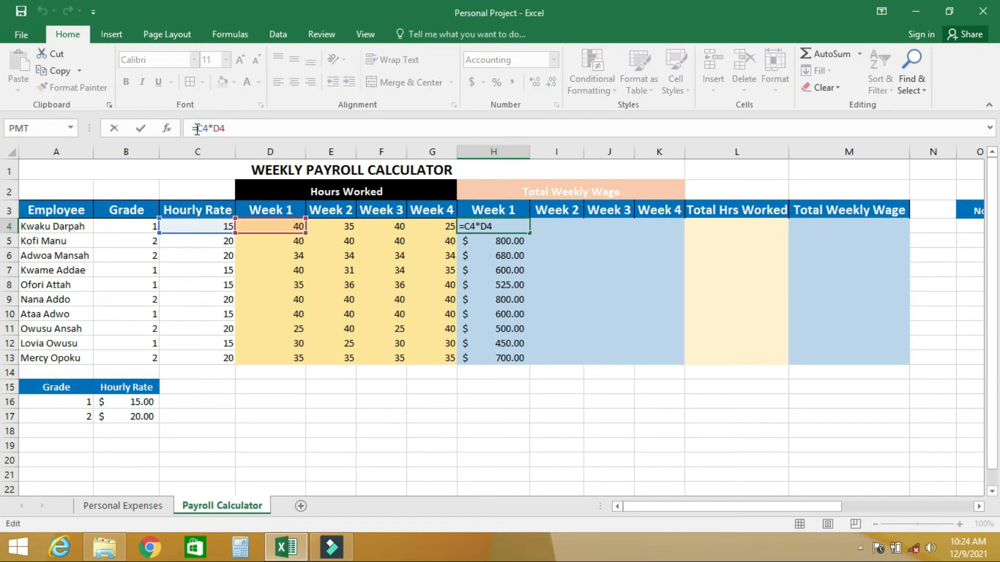
text($)
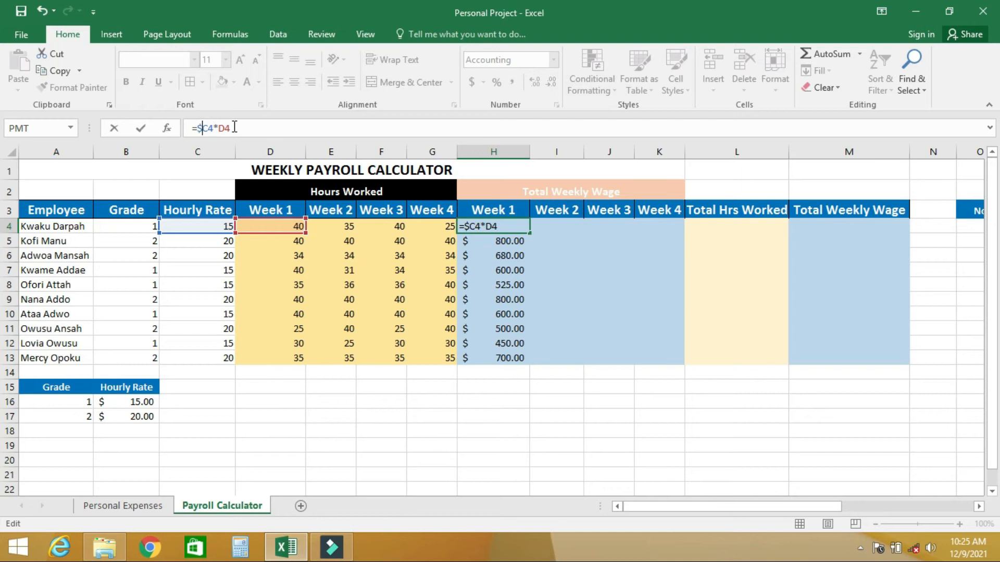
key(Return)
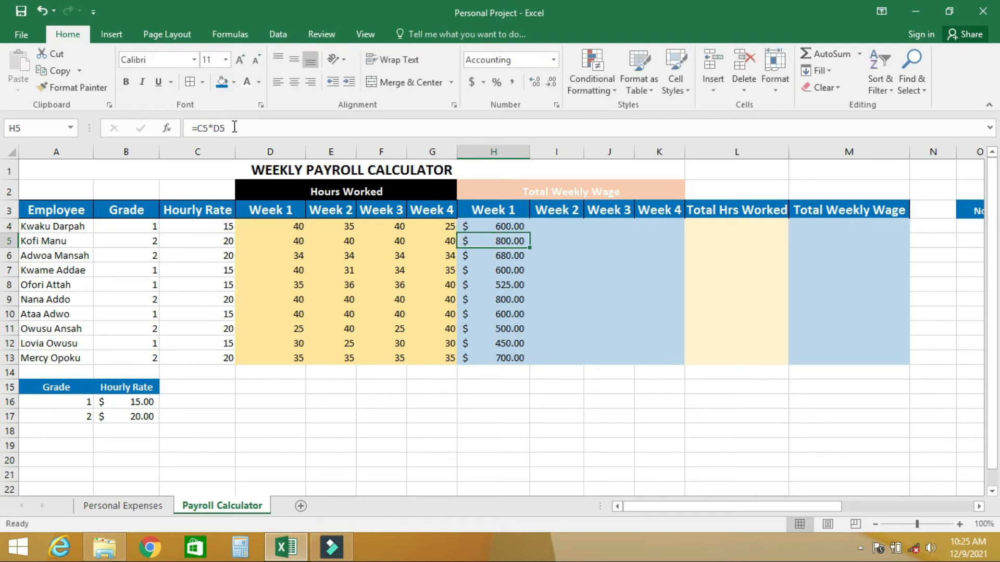
Fill the formula in H4 down through H13, and extend the filled range across weeks 2 to 4 through K13
click(509, 226)
drag(529, 233, 527, 362)
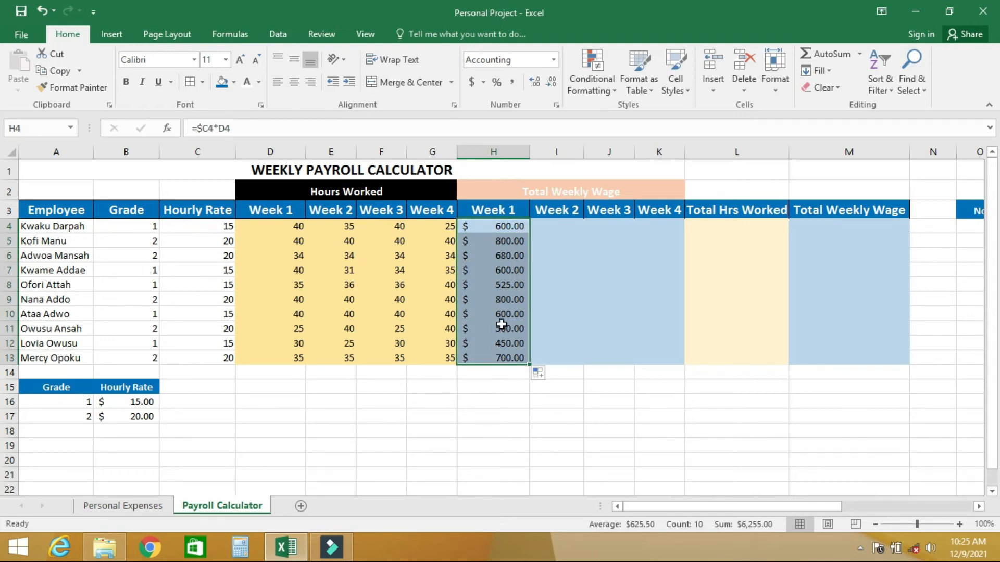
drag(529, 364, 664, 357)
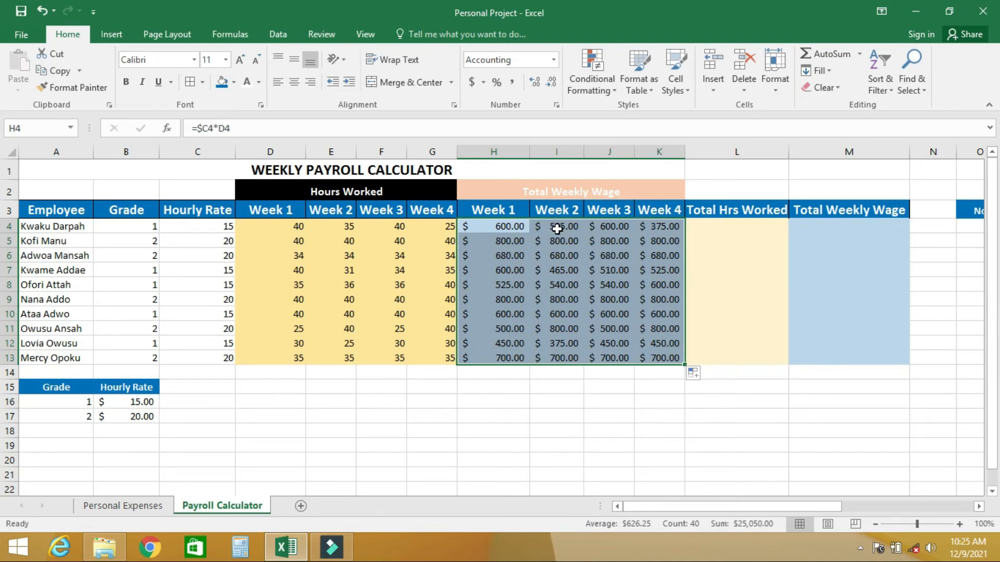
Check the cell references of the filled wage formulas in I4, J4 and I5
click(560, 226)
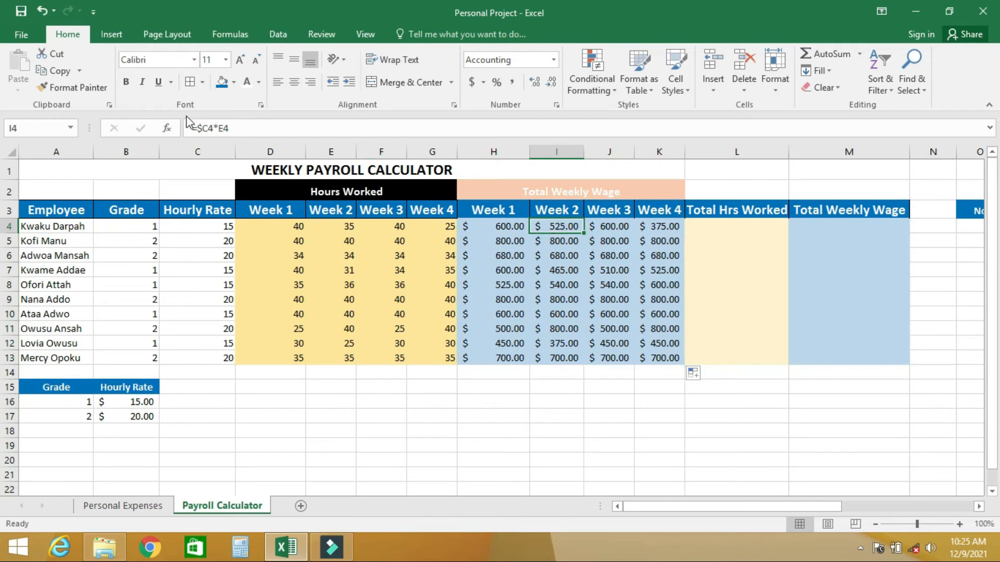
click(623, 228)
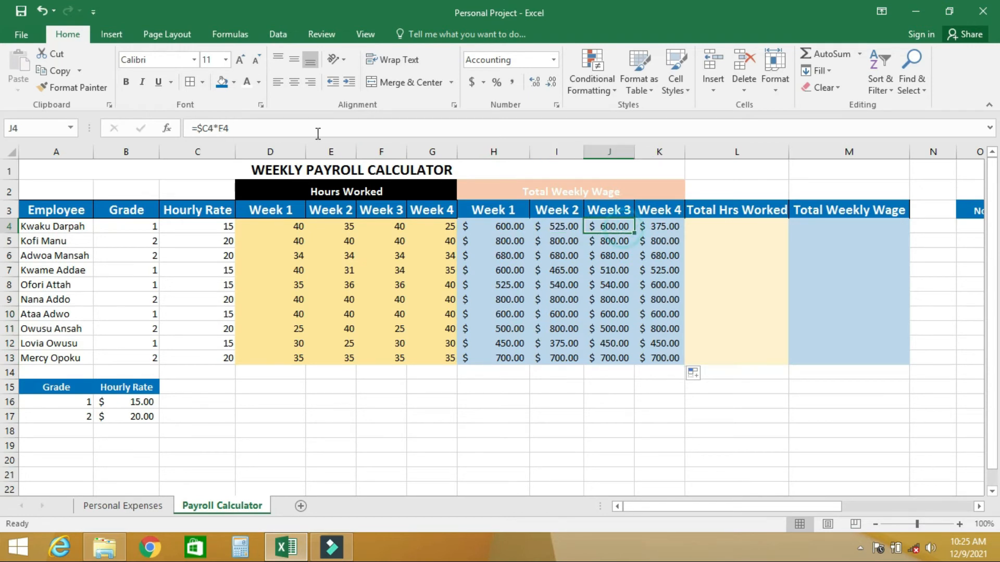
click(562, 242)
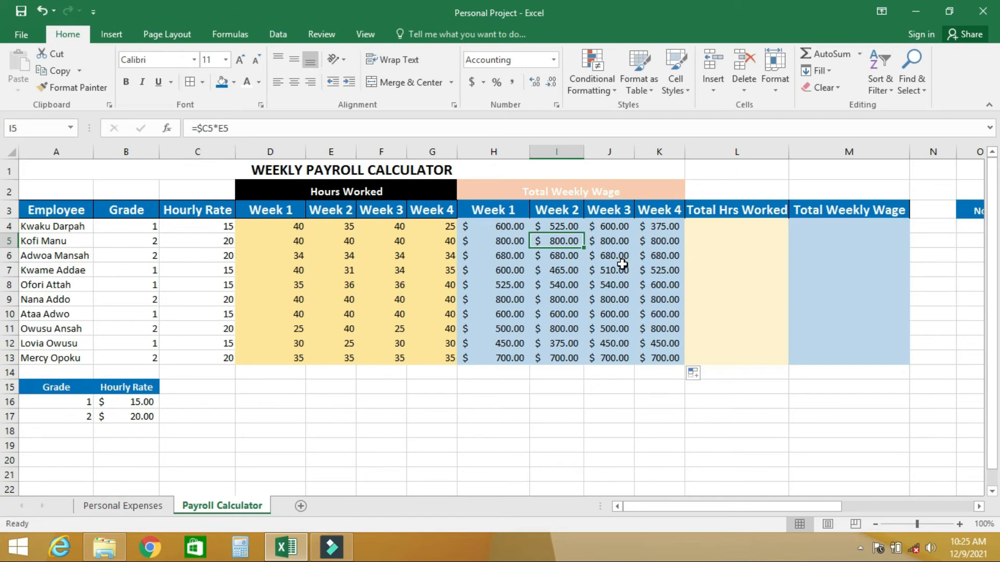
click(232, 129)
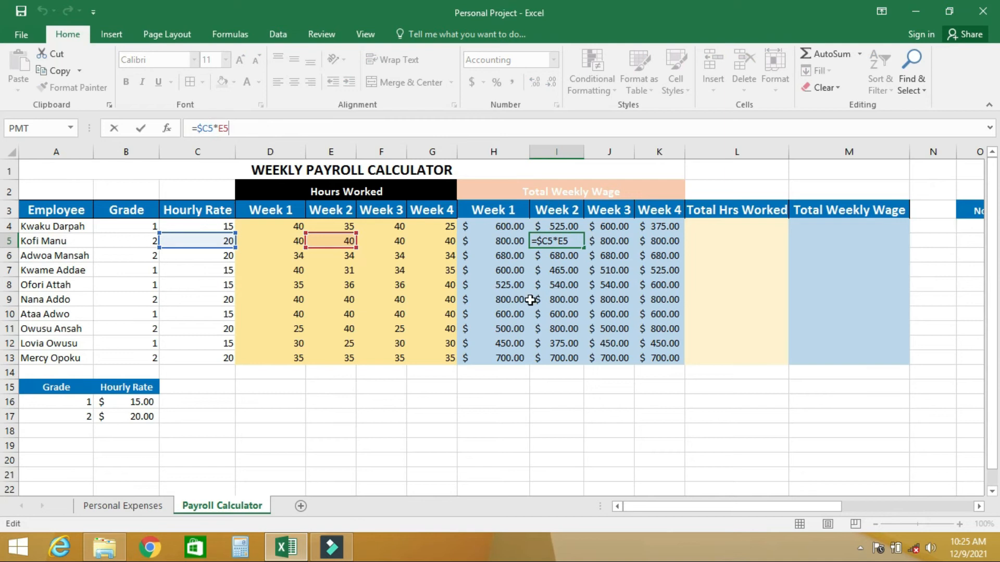
click(544, 392)
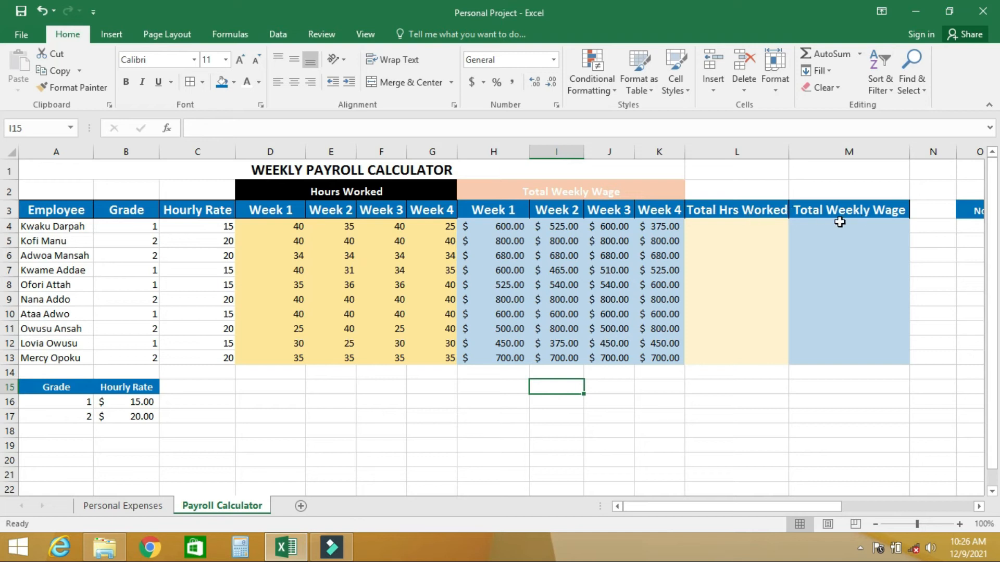
Total the first employee's hours in L4 with =SUM(D4:G4) and fill the formula down through L13
click(725, 228)
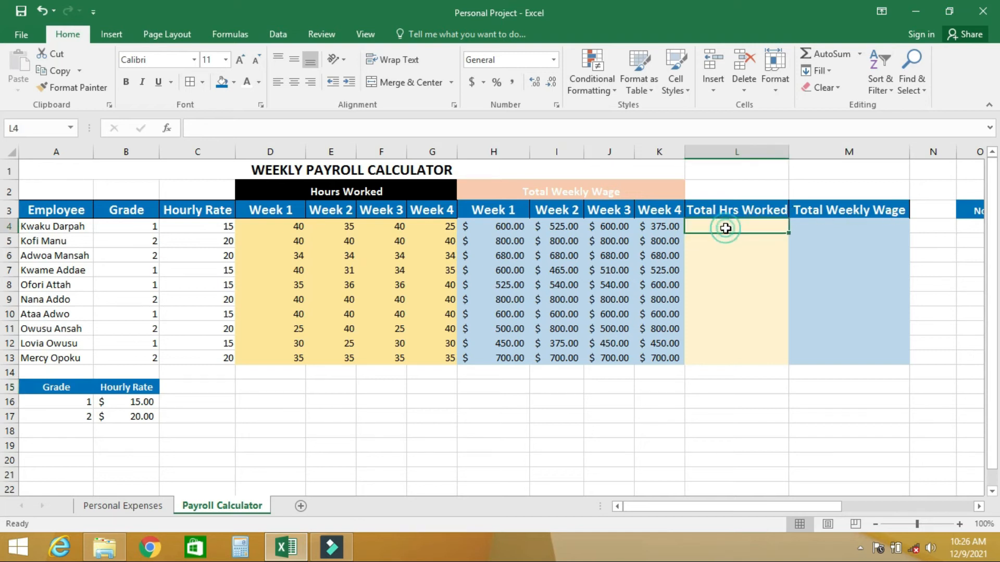
text(=)
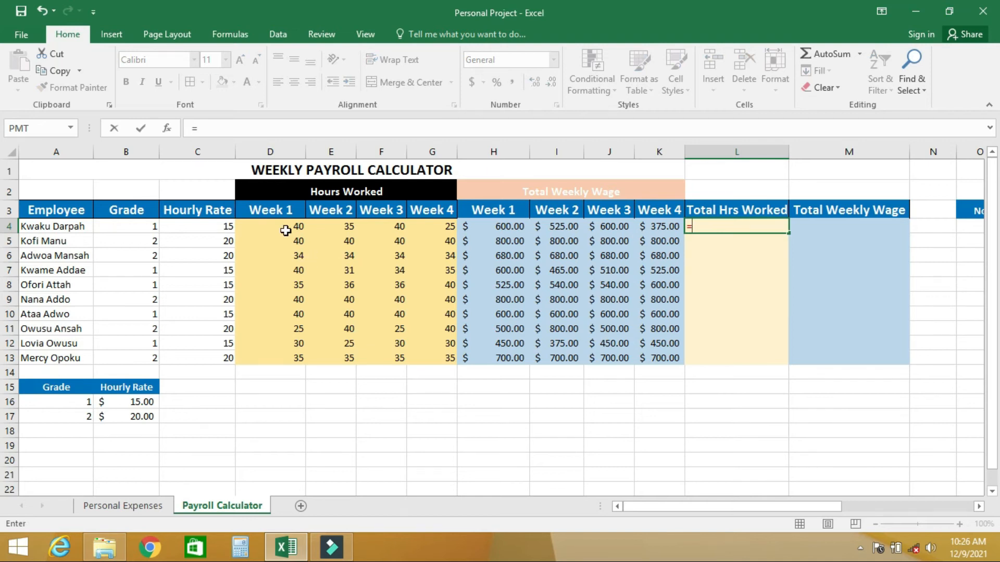
text(SU)
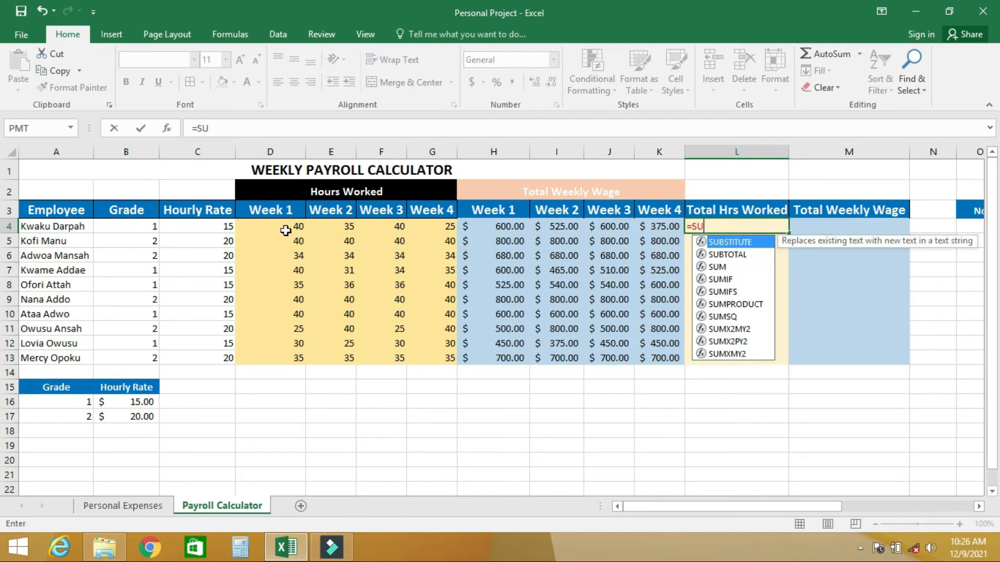
text(M()
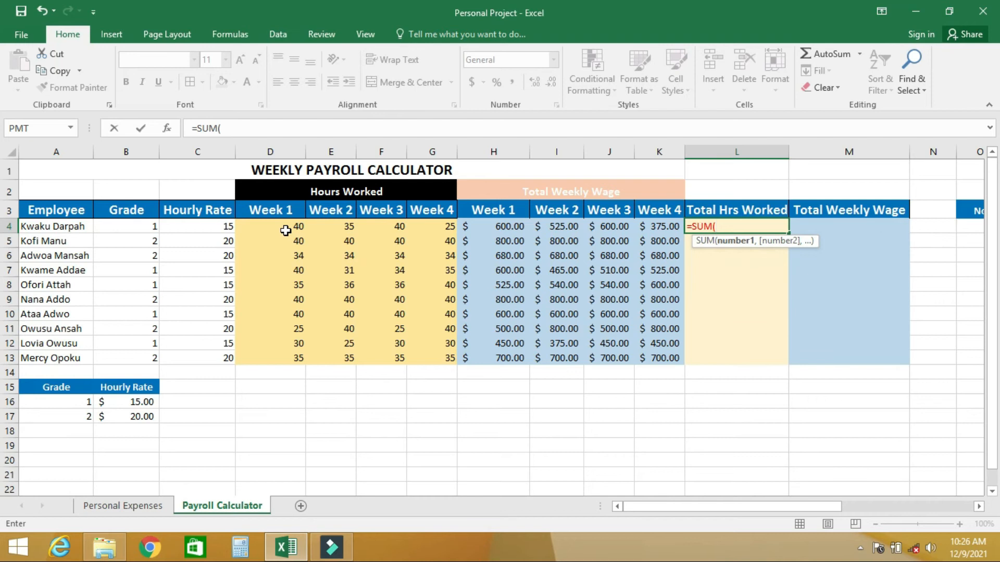
click(265, 226)
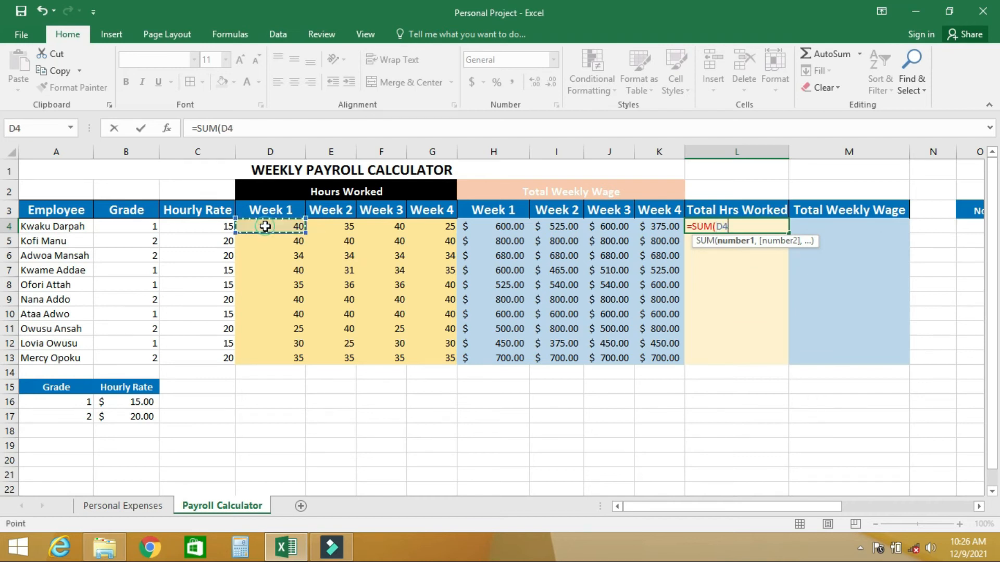
drag(265, 226, 425, 230)
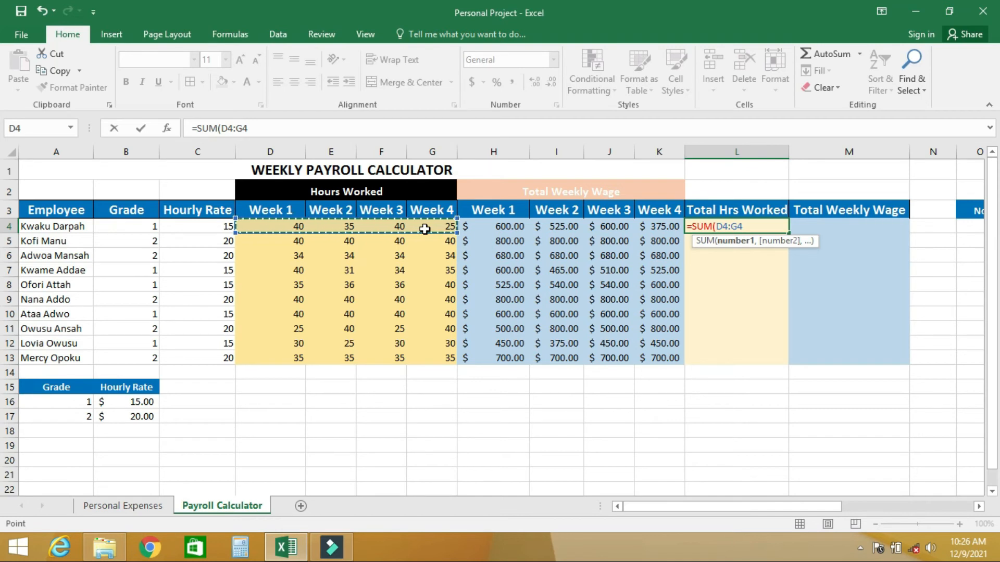
key(Return)
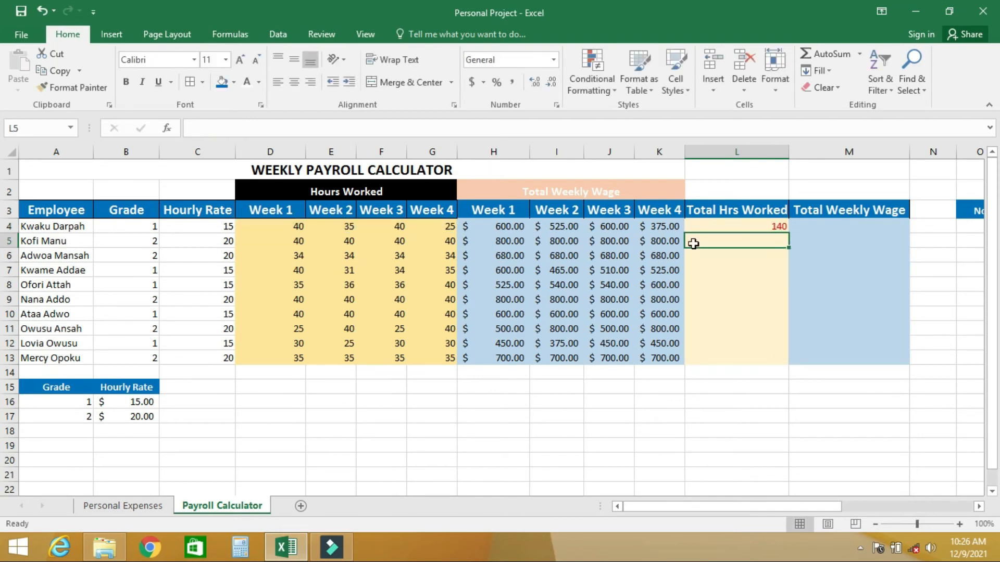
click(732, 227)
drag(788, 231, 788, 359)
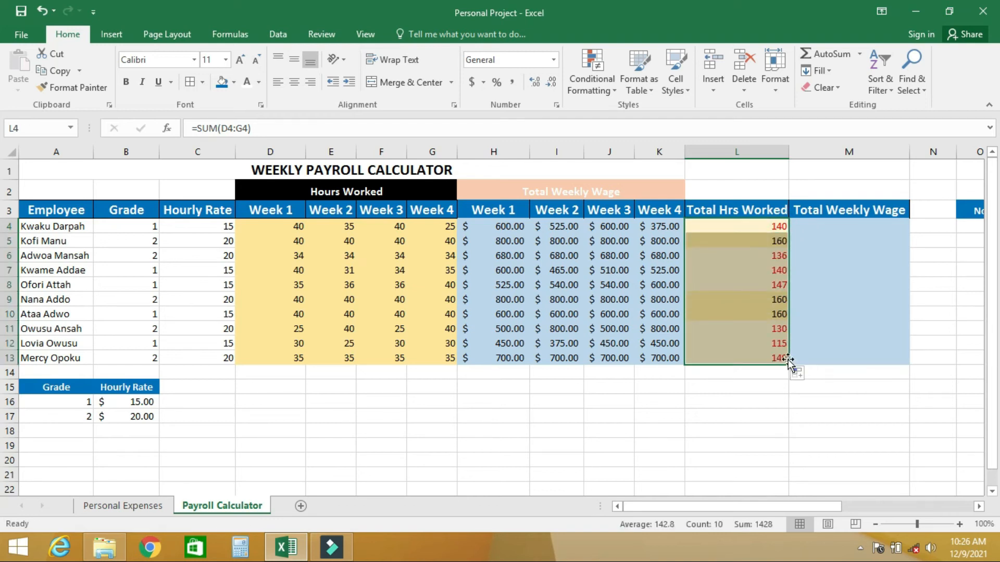
Clear the conditional formatting rules from the total hours cells L4:L13
click(605, 89)
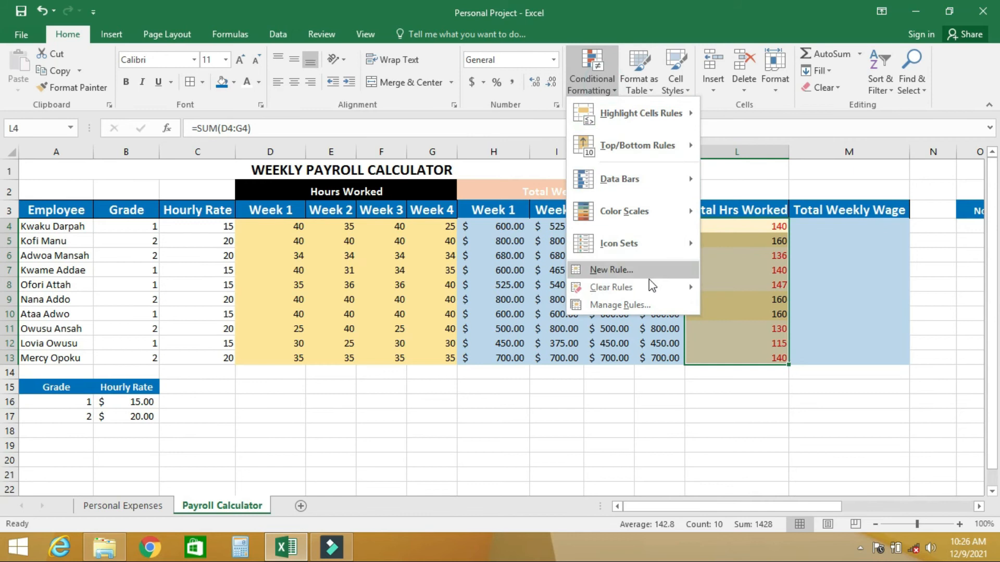
mouse_move(666, 294)
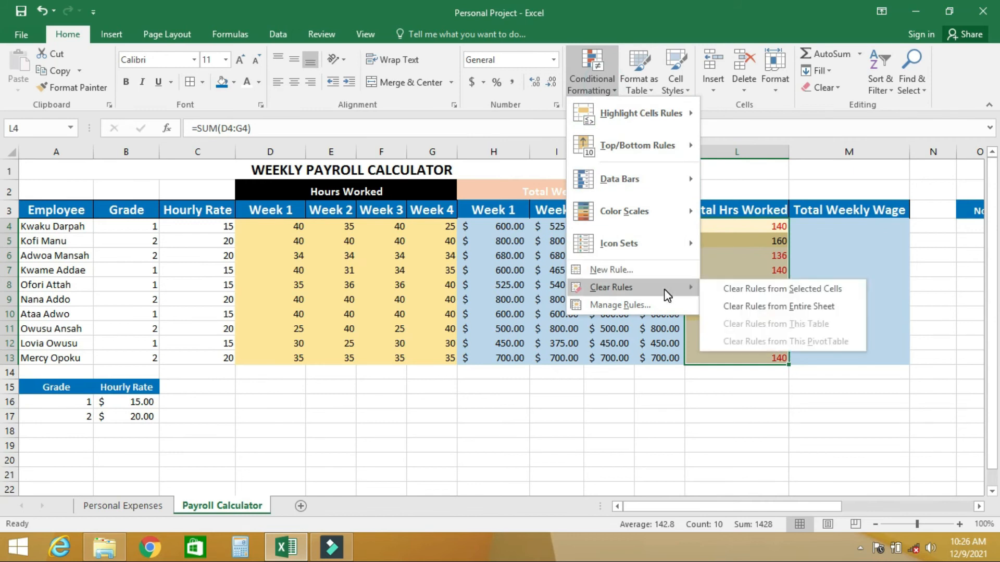
click(737, 289)
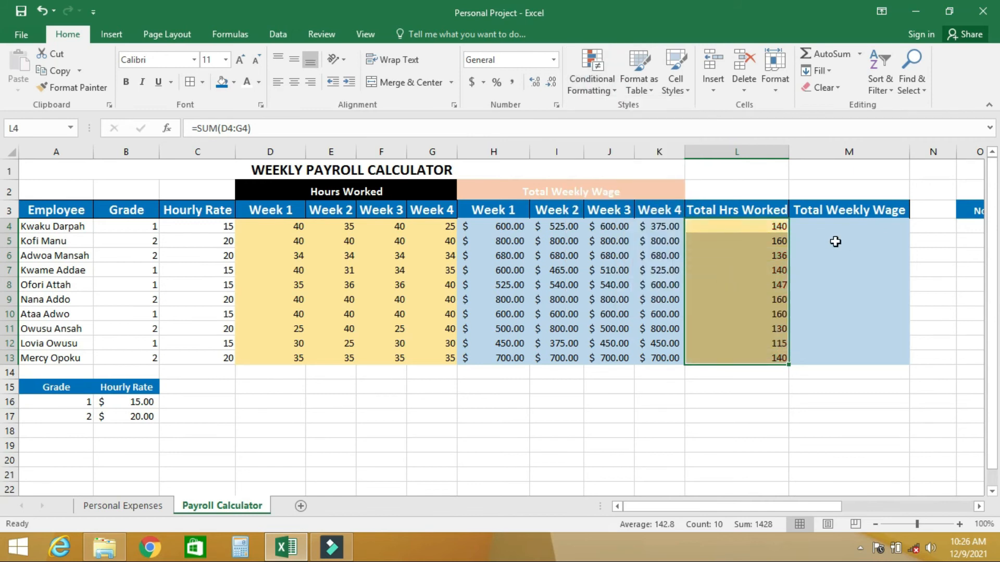
Total the first employee's wages in M4 with =SUM(H4:K4) and fill the formula down through M13
click(818, 227)
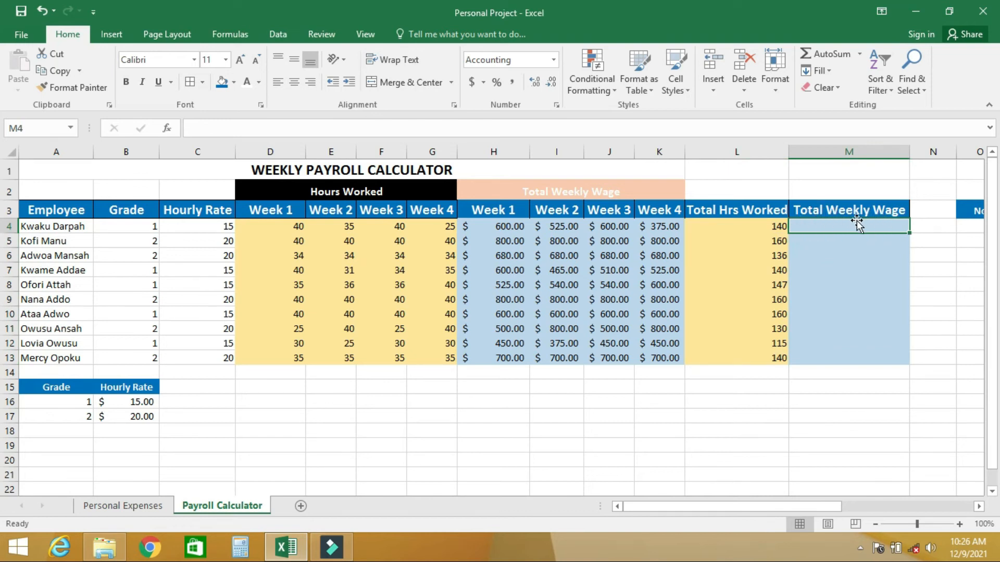
text(=)
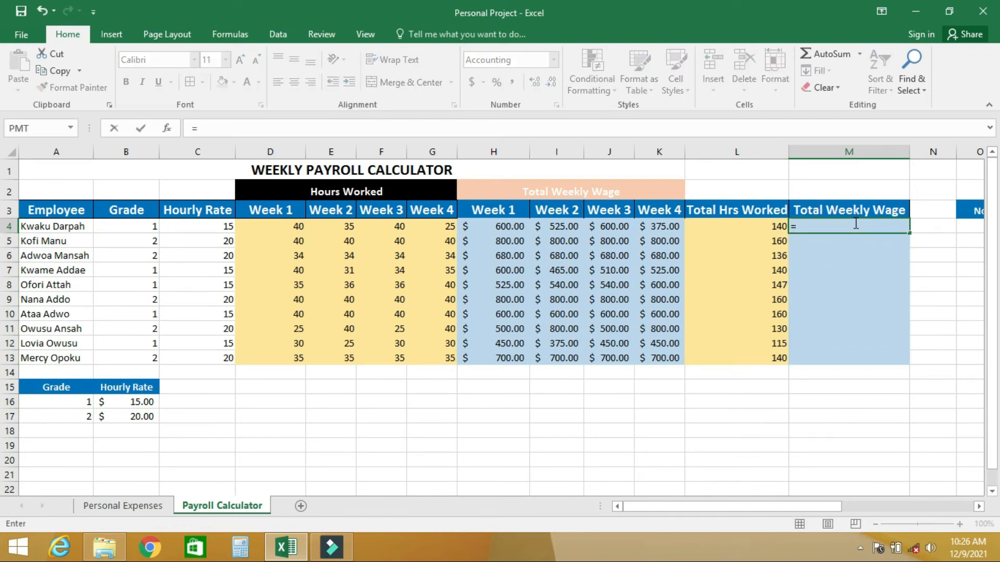
text(SUM()
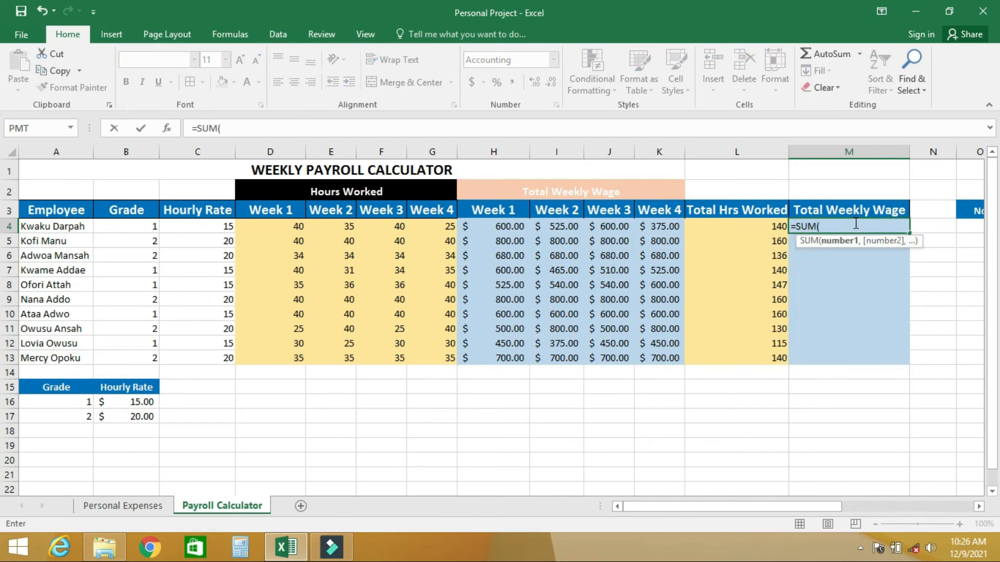
click(482, 225)
drag(509, 226, 644, 229)
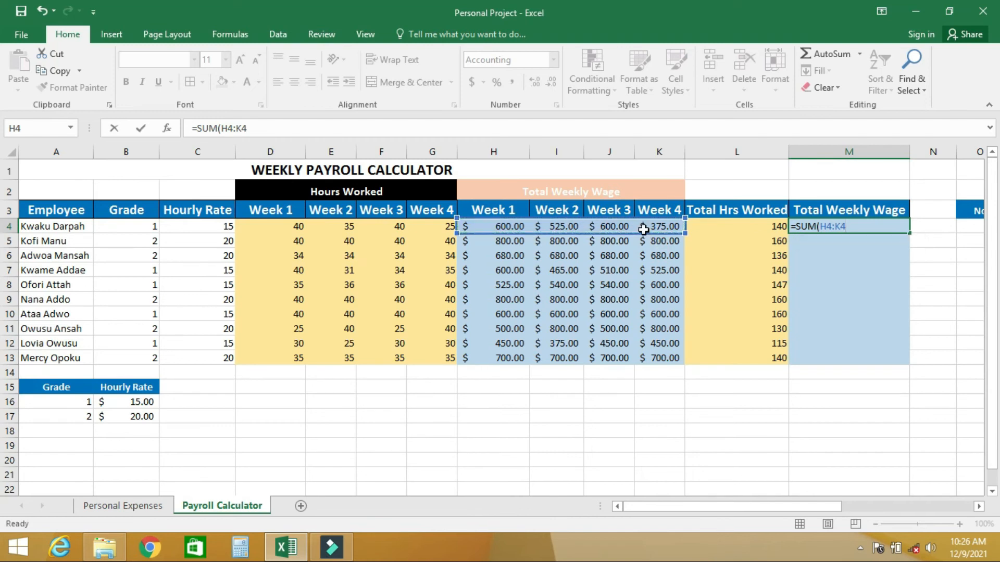
key(Return)
click(848, 225)
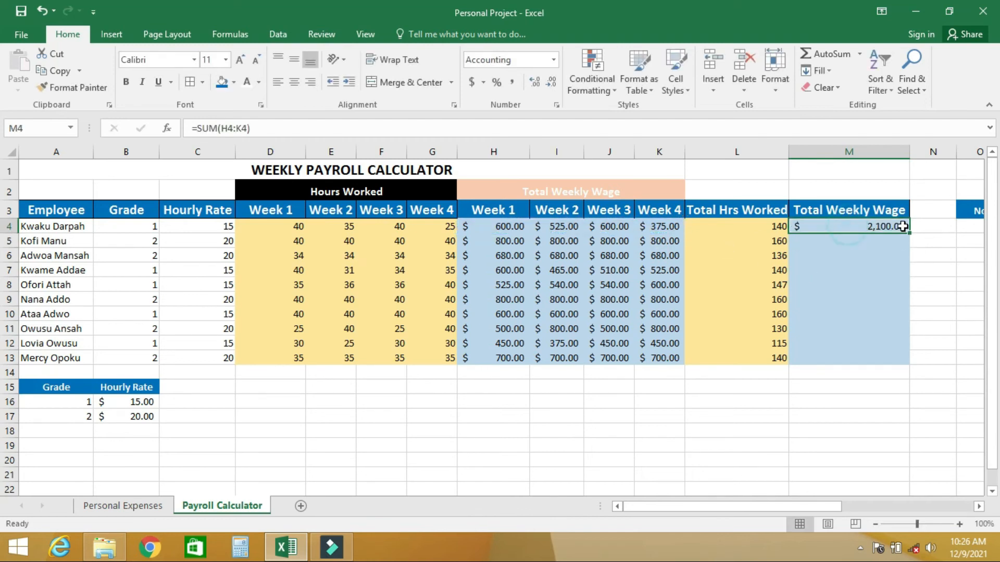
drag(908, 234, 909, 360)
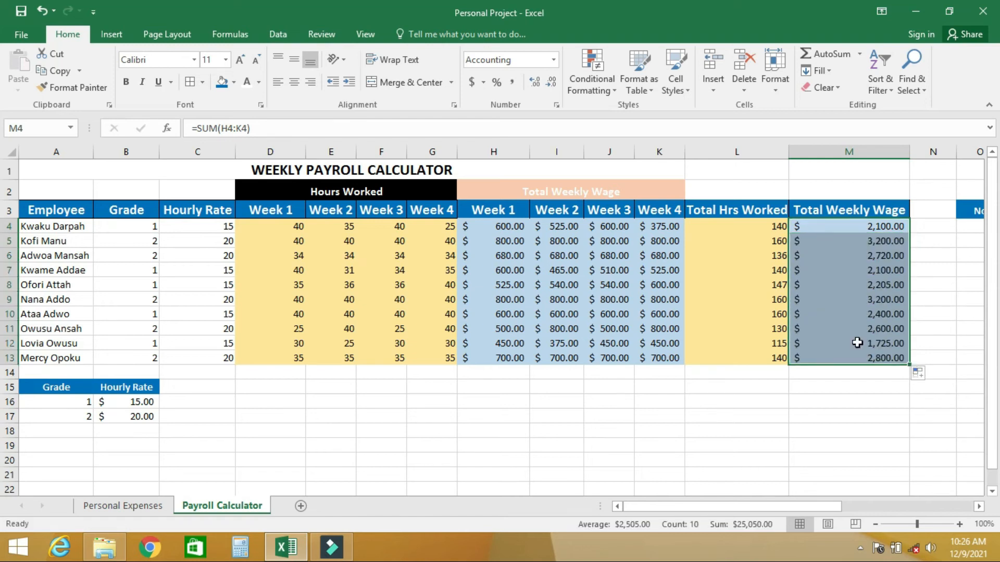
Create a conditional formatting rule for the total hours in L4:L13 that formats only cells with a value less than 160
click(754, 228)
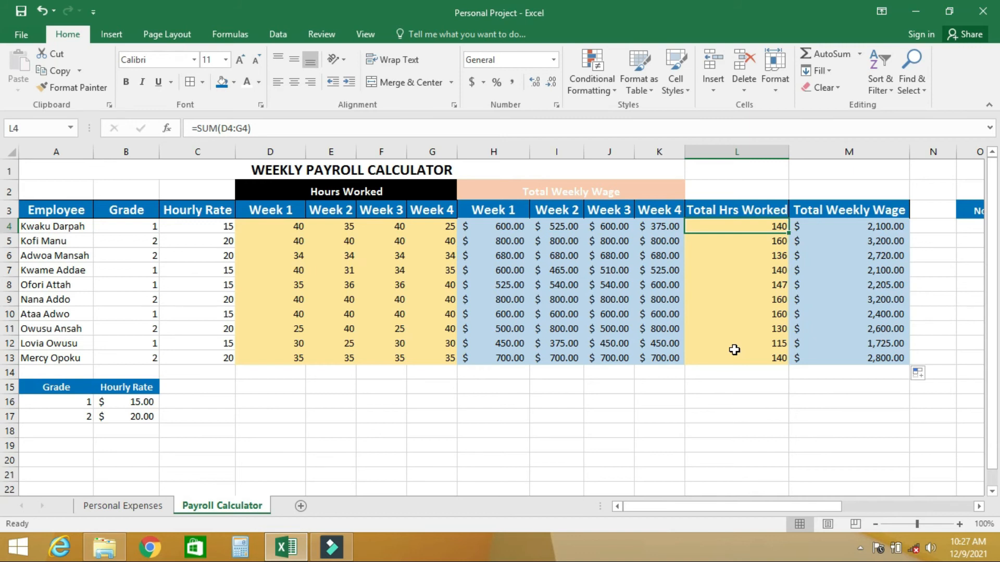
click(749, 227)
drag(748, 228, 764, 354)
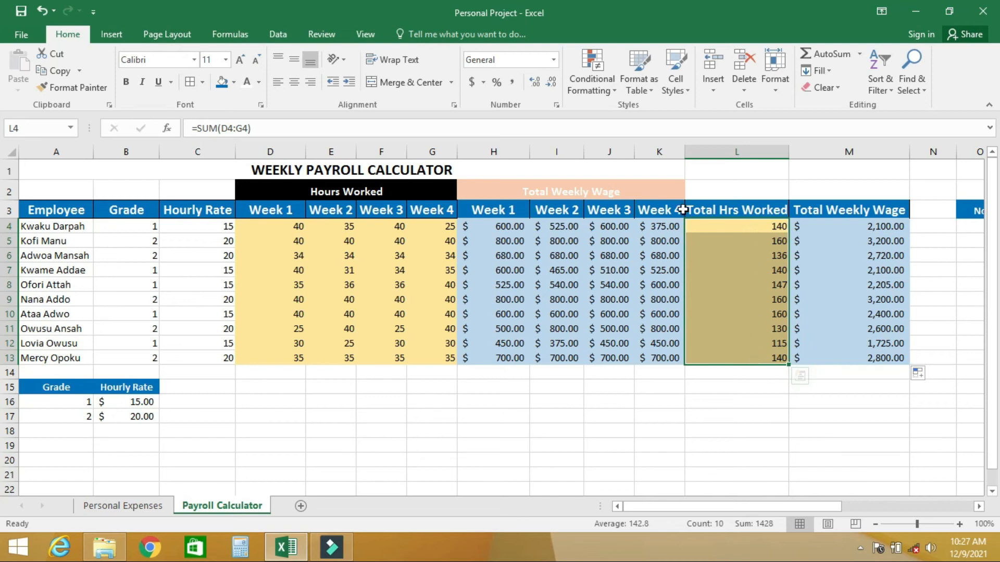
click(613, 92)
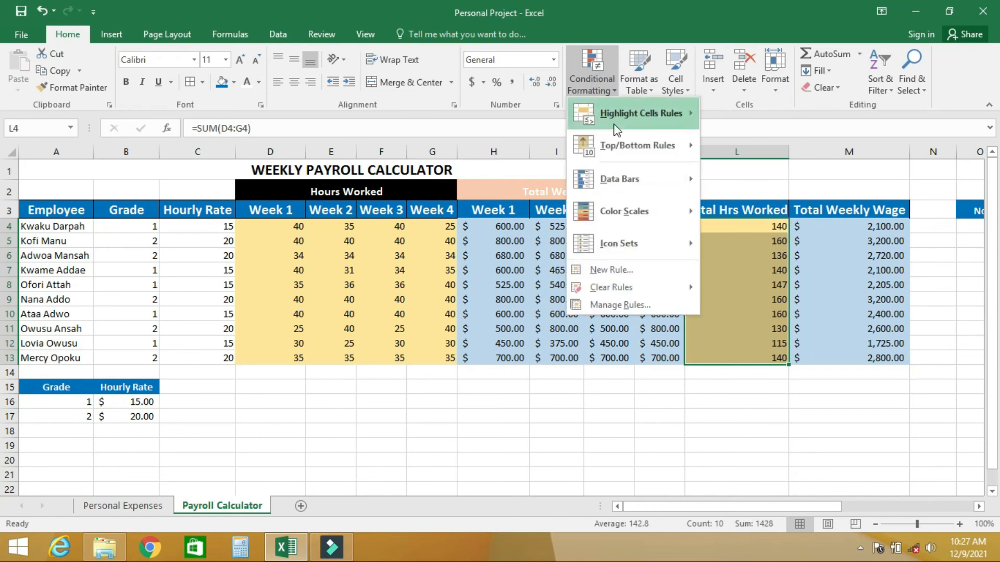
click(607, 271)
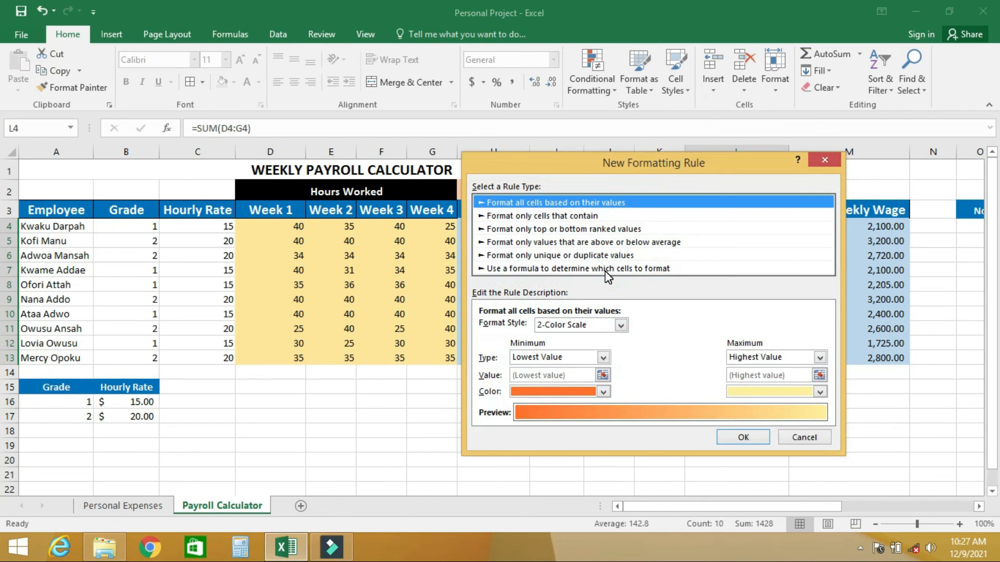
click(543, 215)
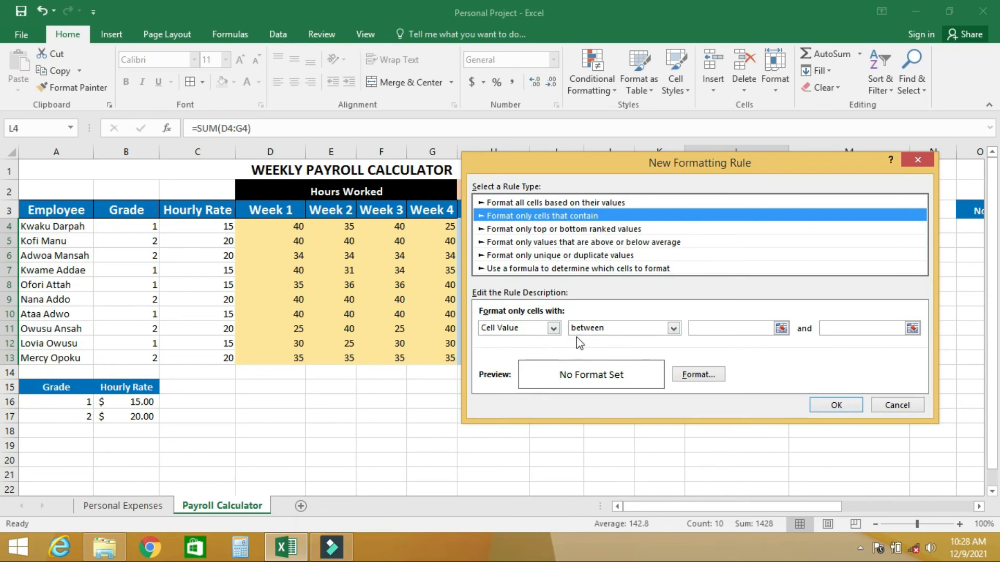
click(669, 331)
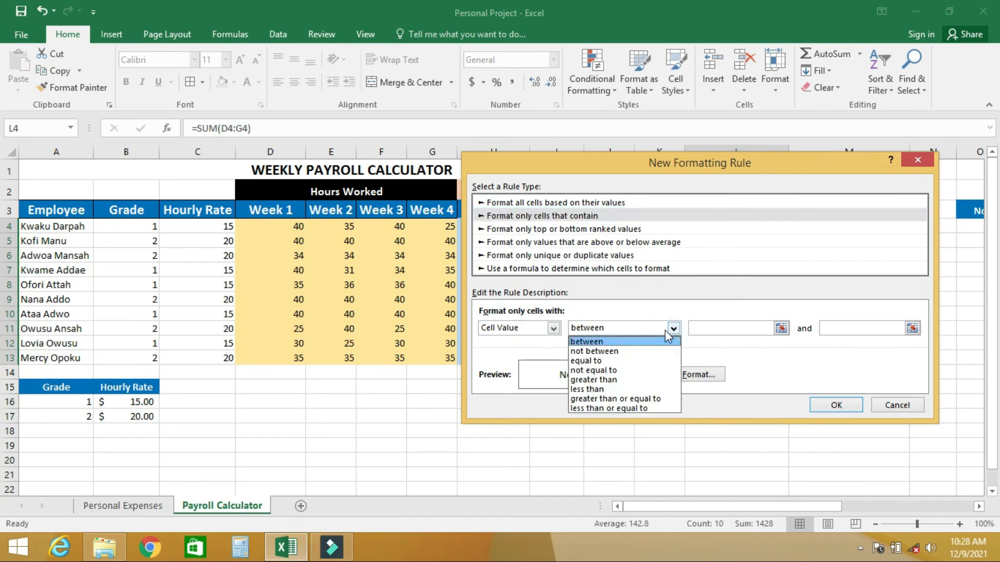
click(591, 389)
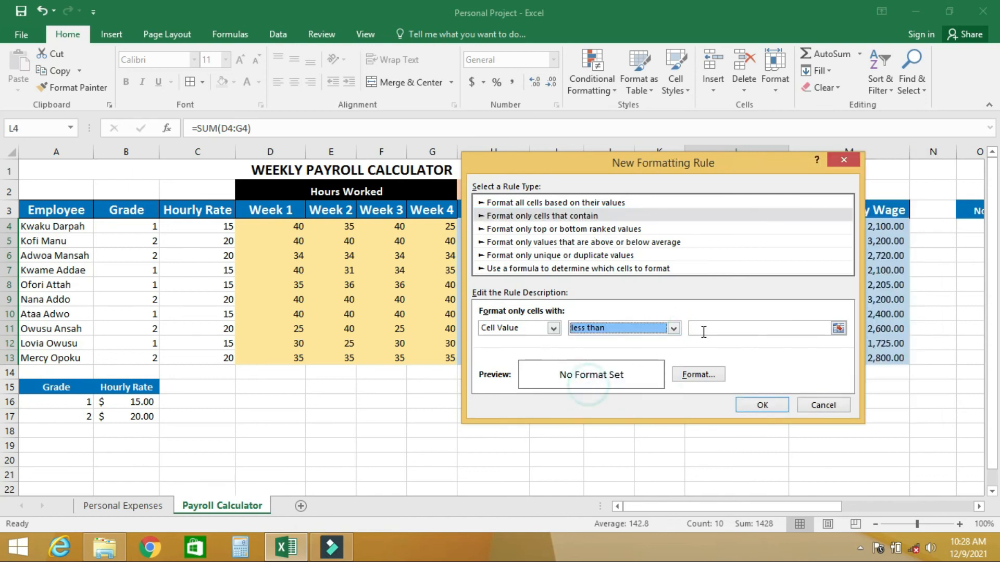
click(712, 328)
text(160)
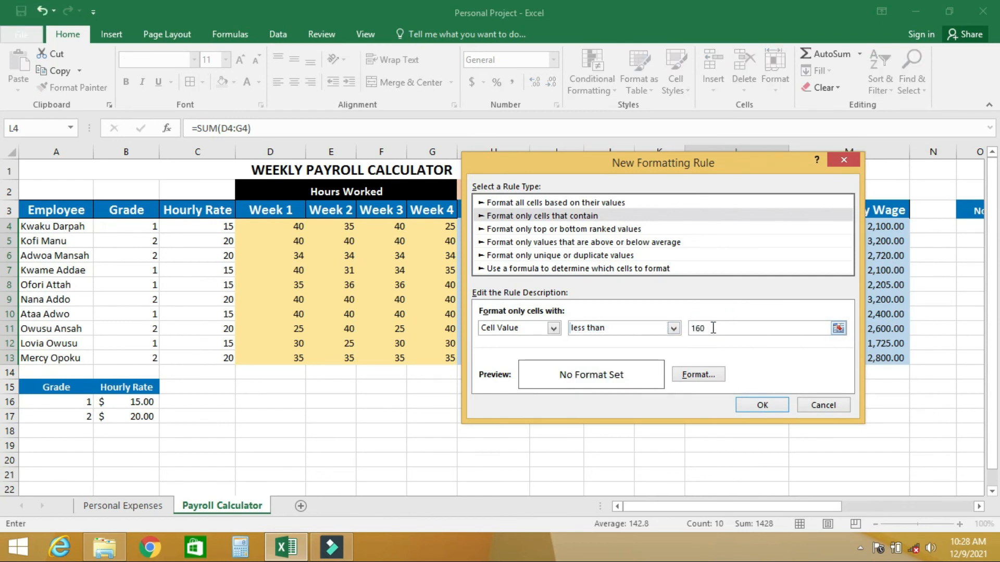
Set the font color of the less-than-160 rule's format to the standard dark red
click(699, 376)
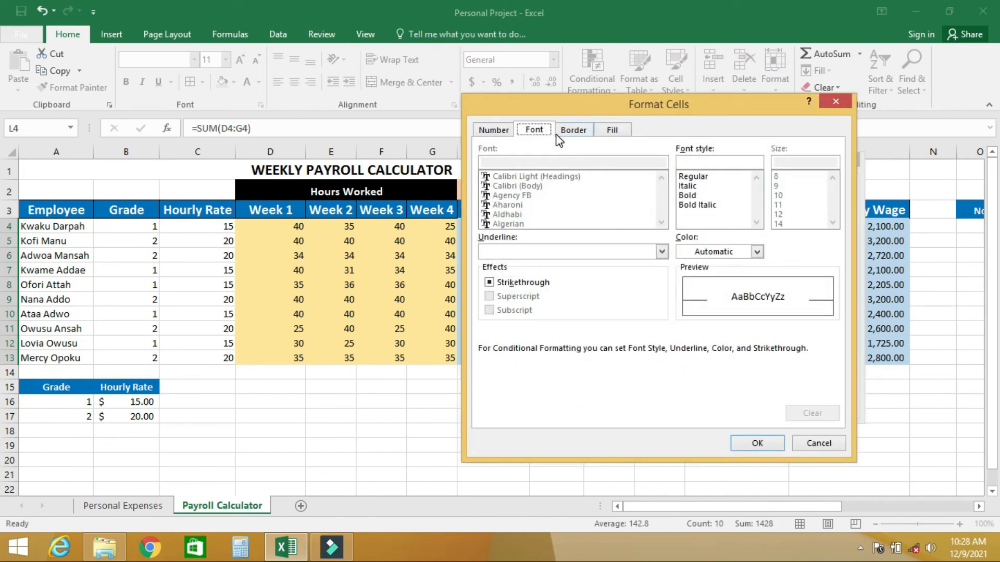
click(540, 133)
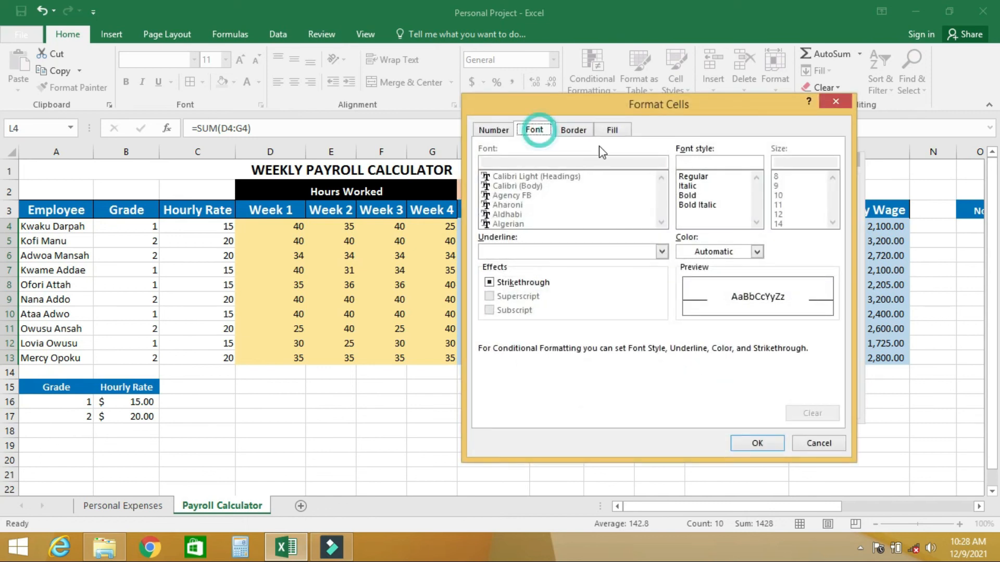
click(756, 253)
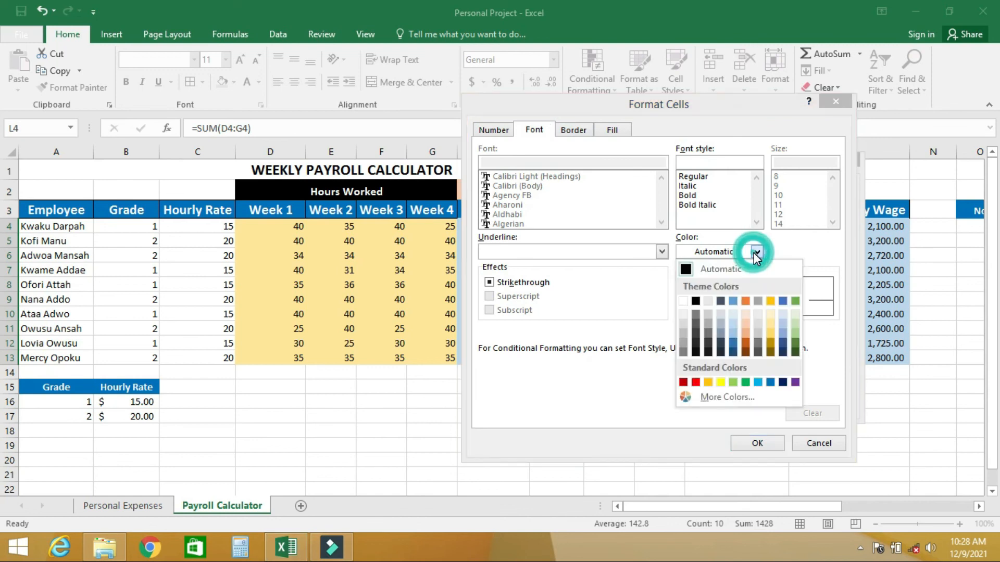
click(683, 382)
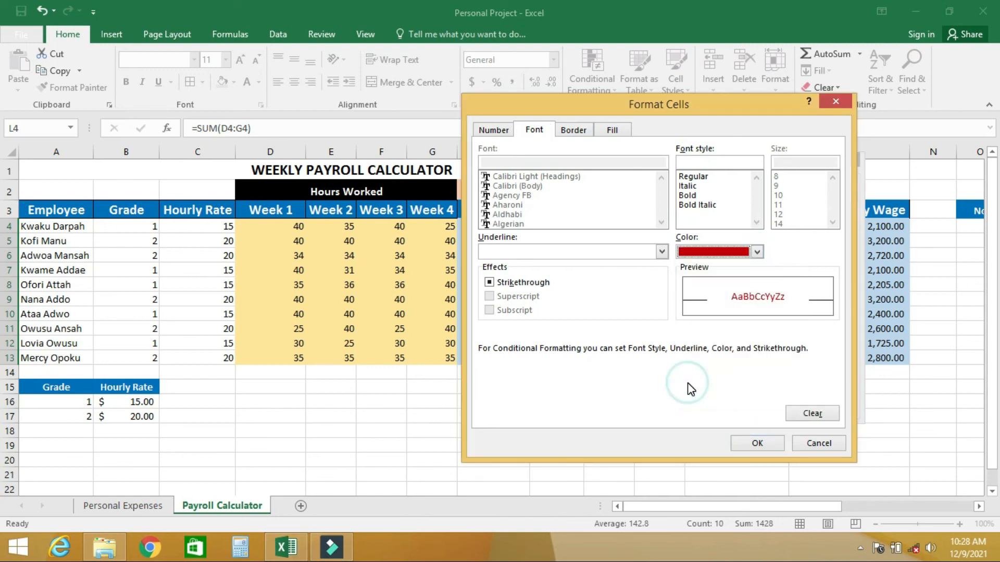
click(757, 252)
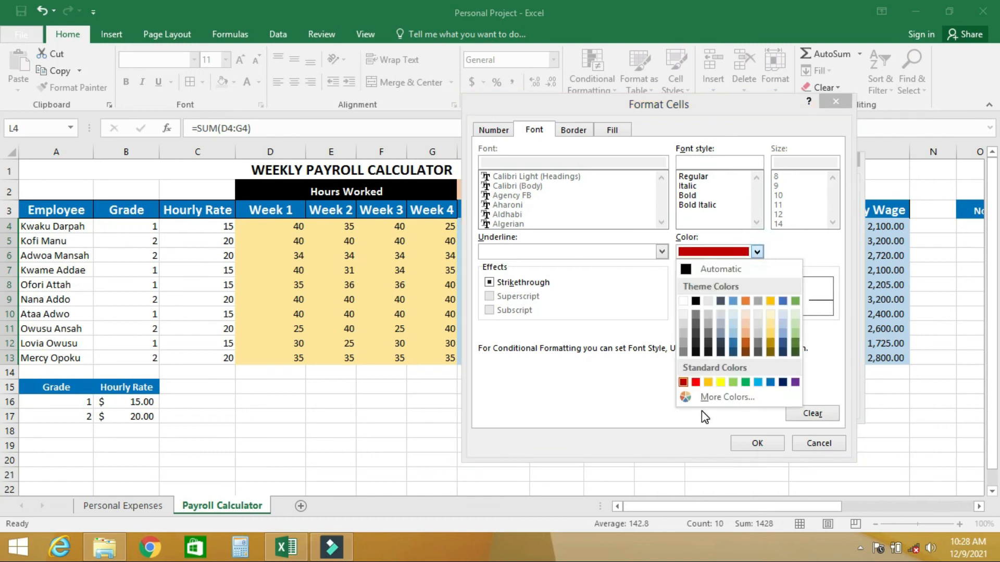
click(683, 383)
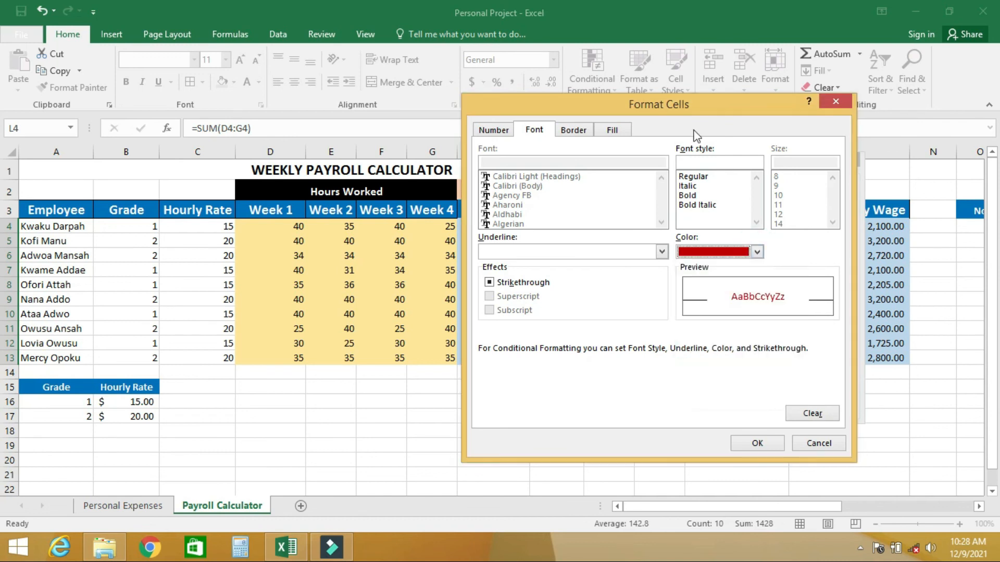
Give the less-than-160 rule the lightest gold fill and apply it to the total hours cells
click(615, 130)
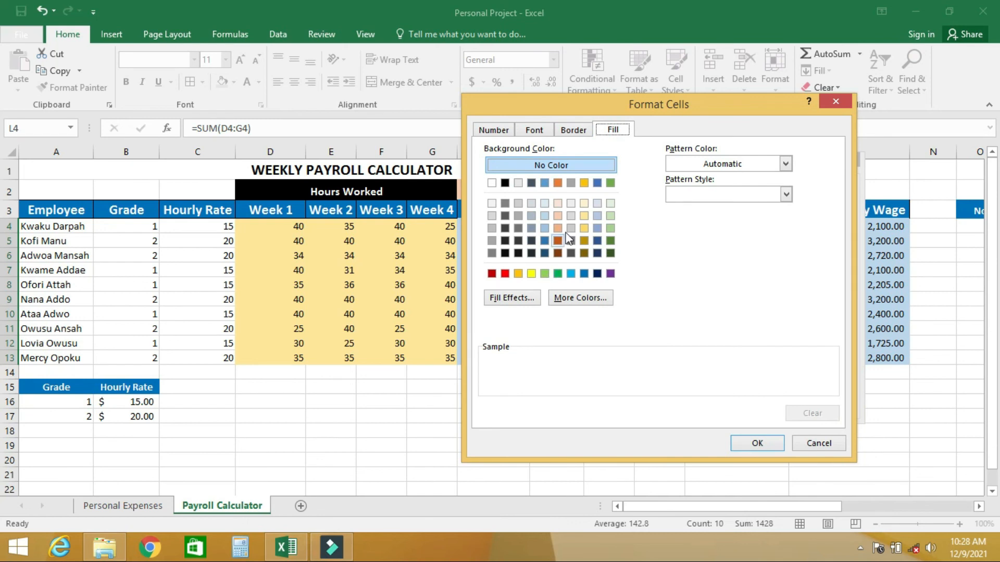
click(583, 204)
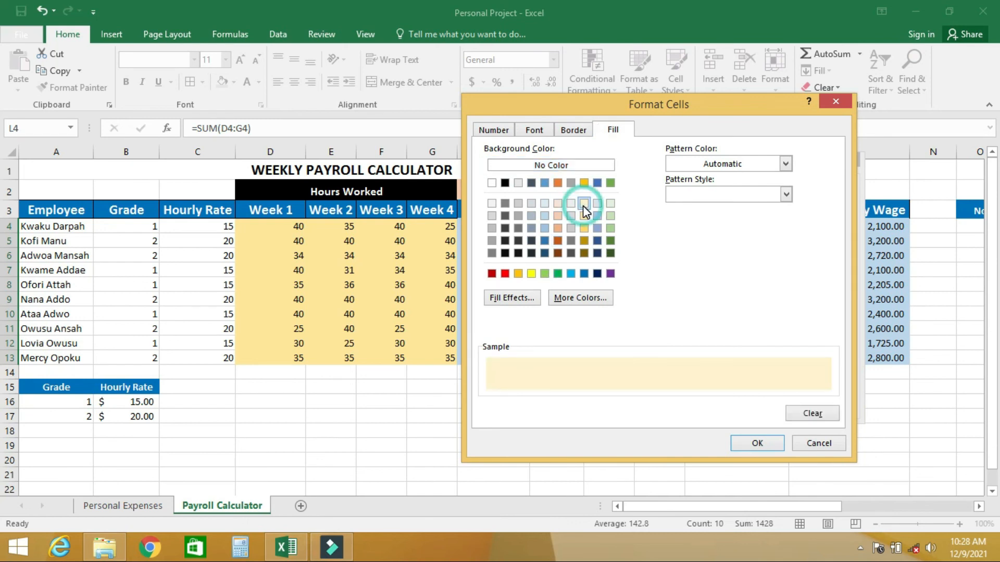
click(758, 444)
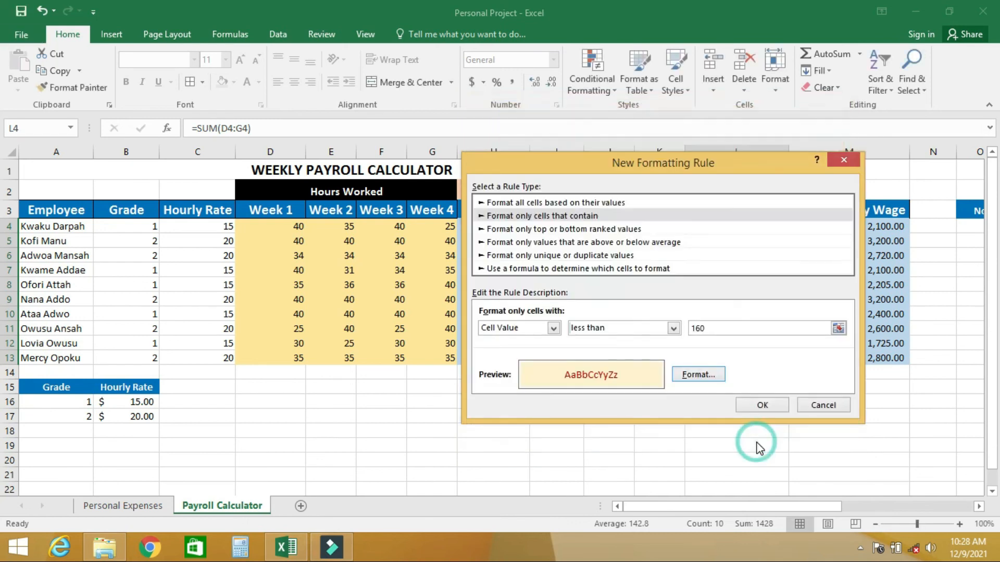
click(761, 405)
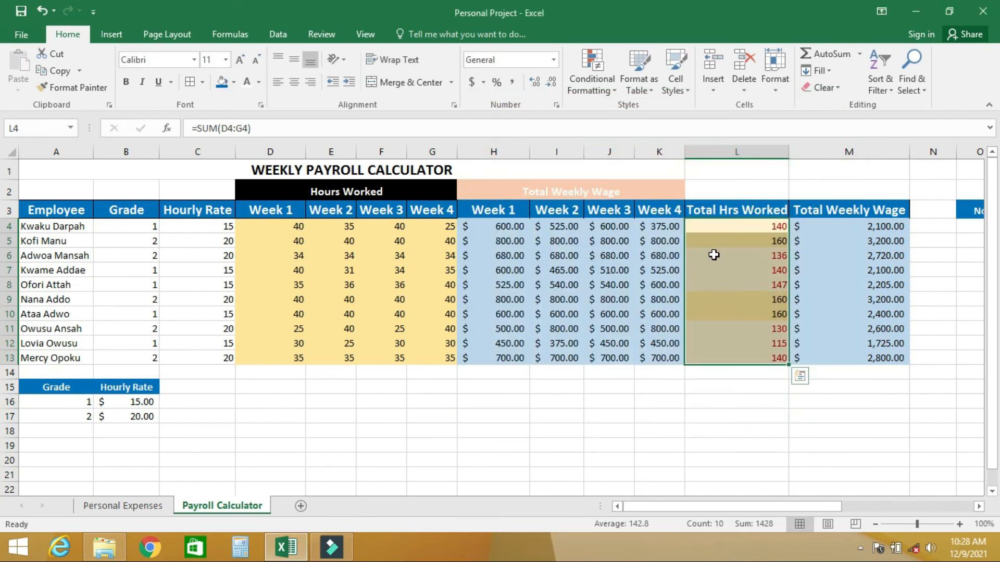
click(749, 271)
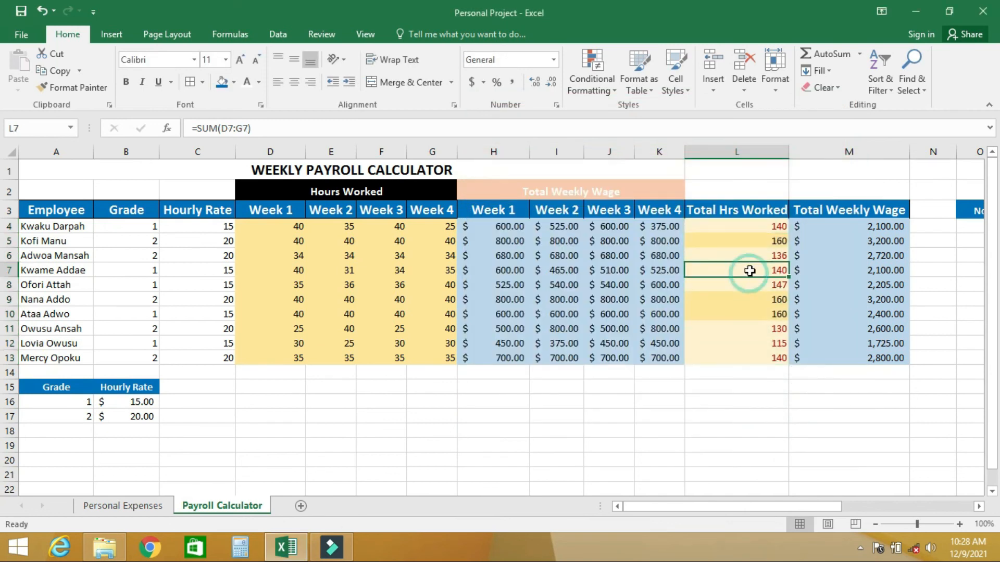
click(766, 224)
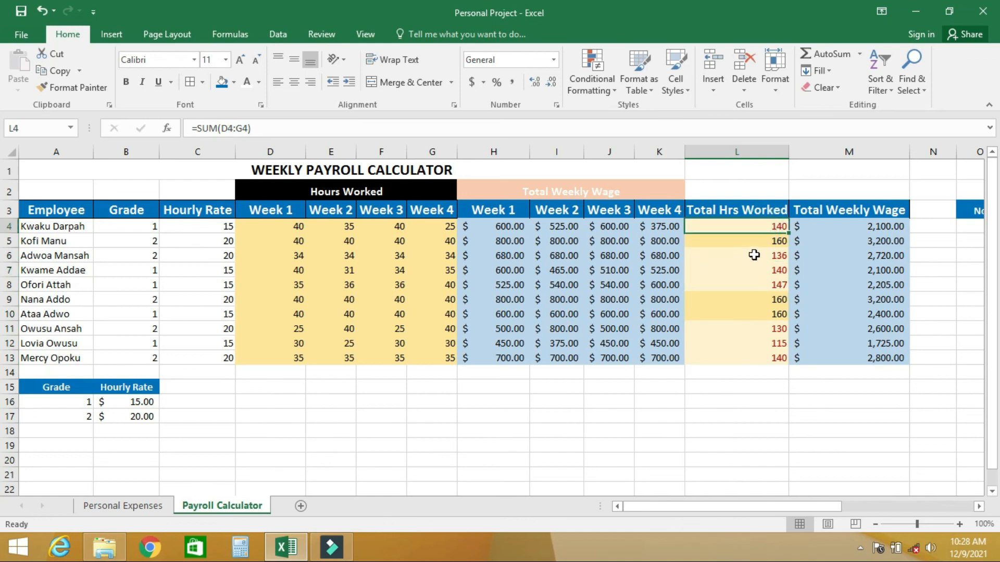
click(754, 255)
click(766, 272)
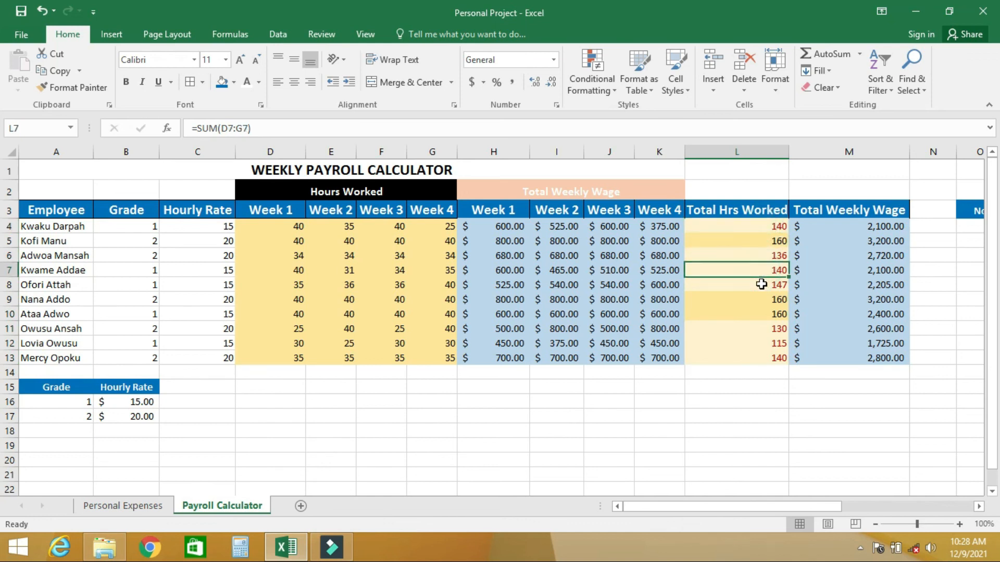
Create a second conditional formatting rule for L4:L13 that formats only cells with a value equal to 160
drag(747, 225, 760, 355)
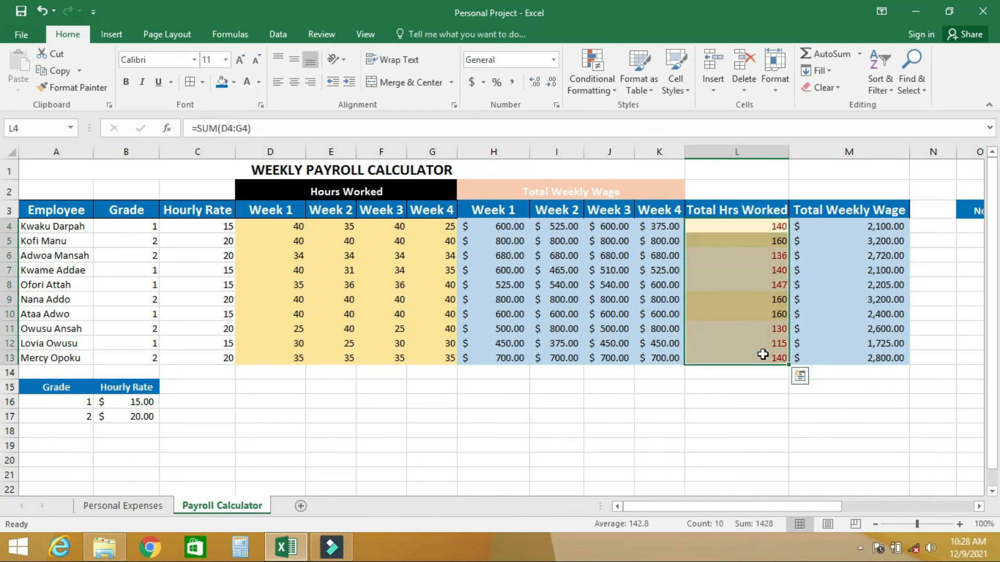
click(607, 90)
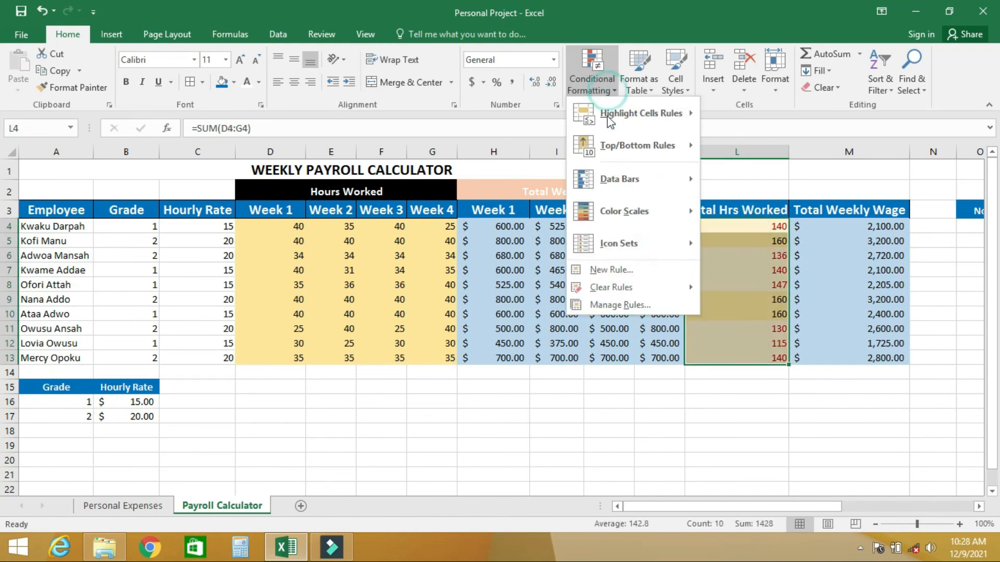
click(625, 271)
click(562, 200)
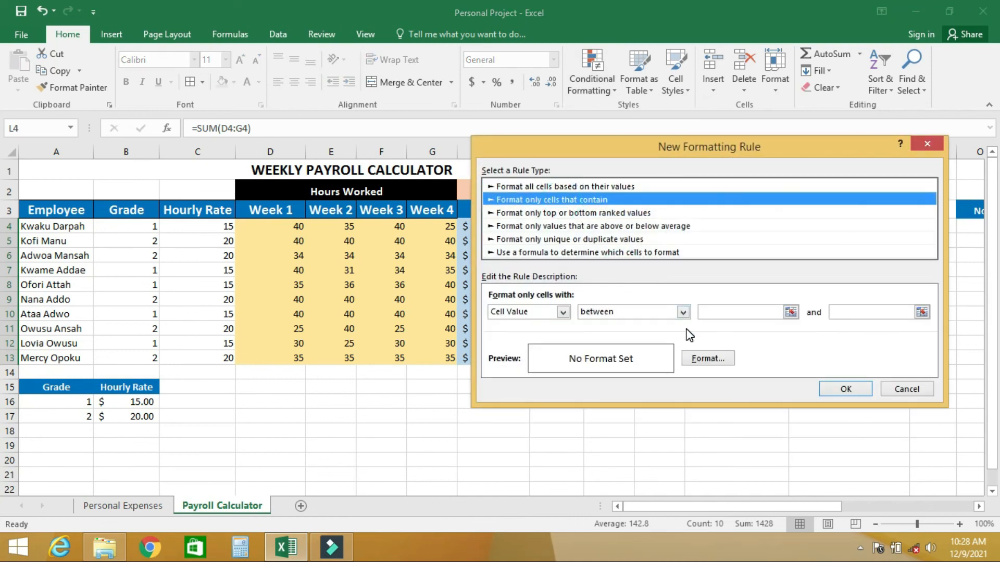
click(683, 313)
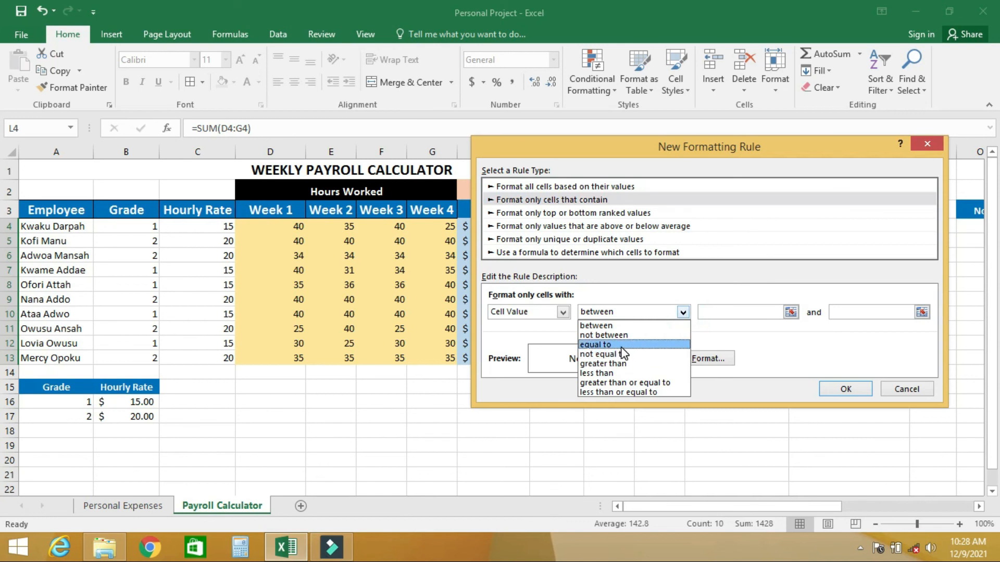
click(598, 345)
click(721, 312)
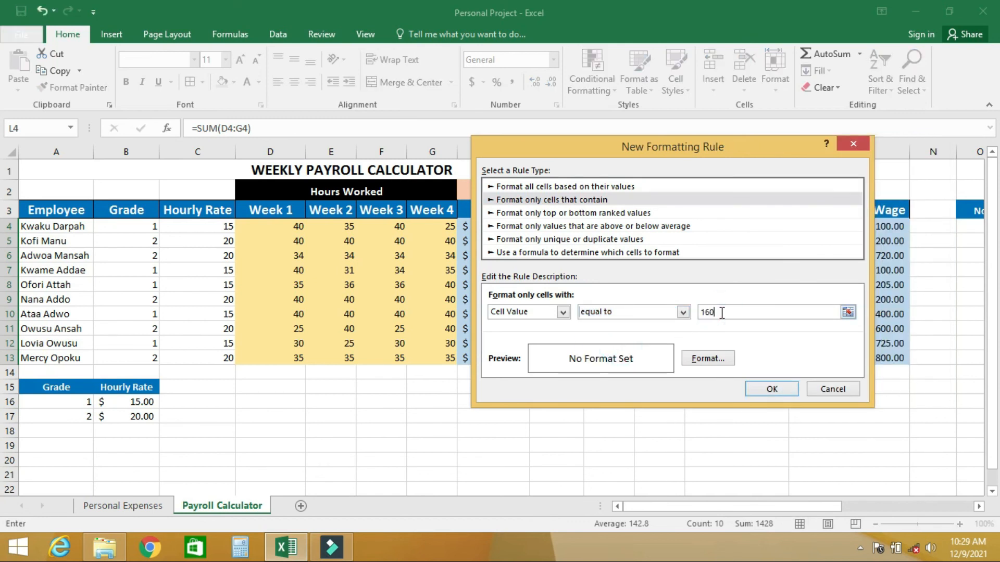
Format the equal-to-160 rule with a standard green font and the lightest green fill, and apply it to the total hours cells
click(709, 359)
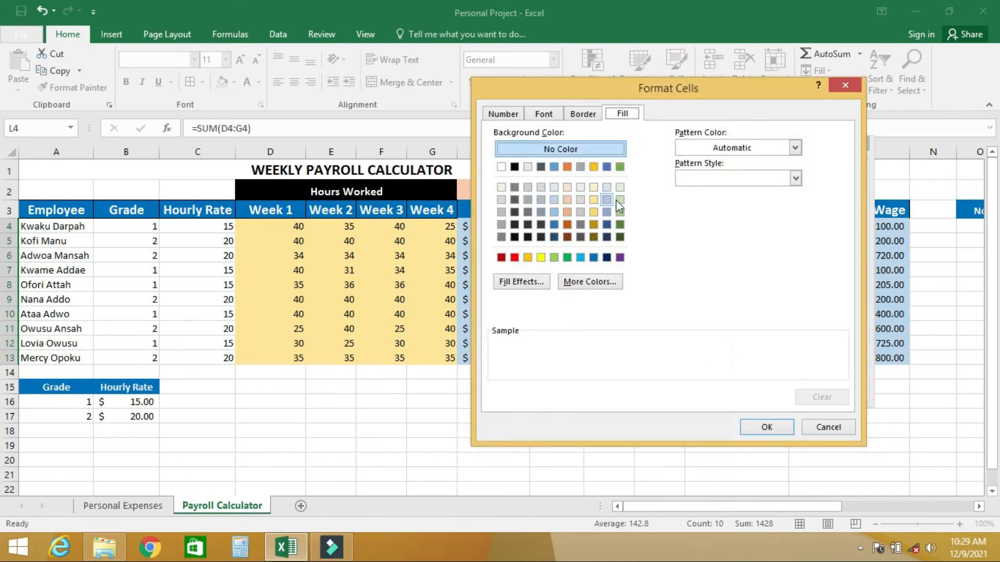
click(554, 117)
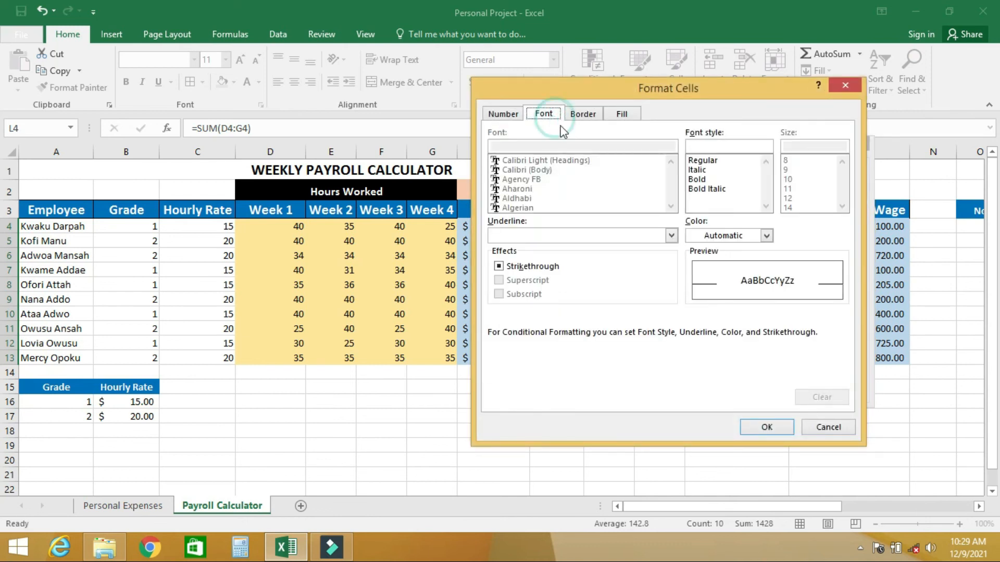
click(767, 235)
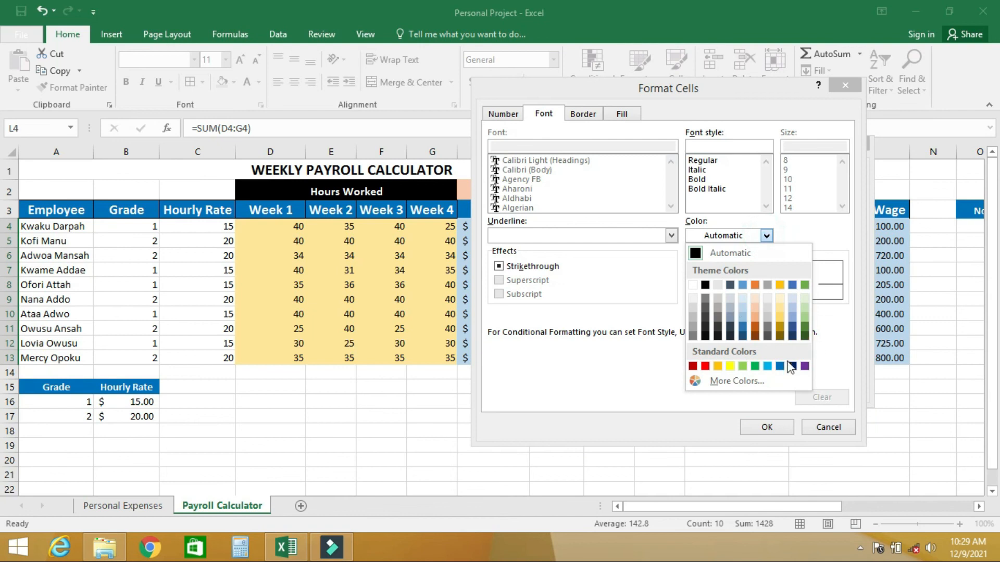
click(754, 366)
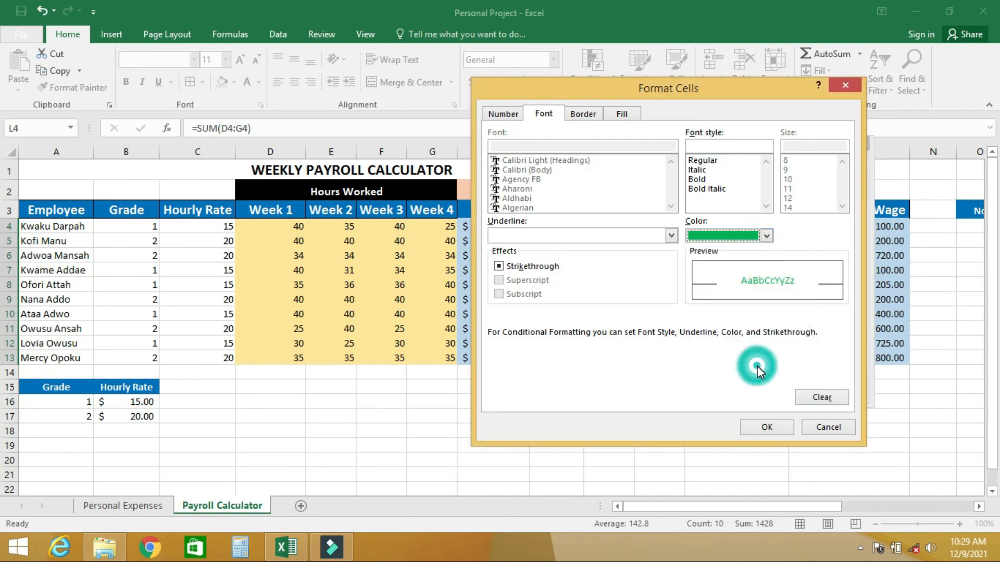
click(618, 115)
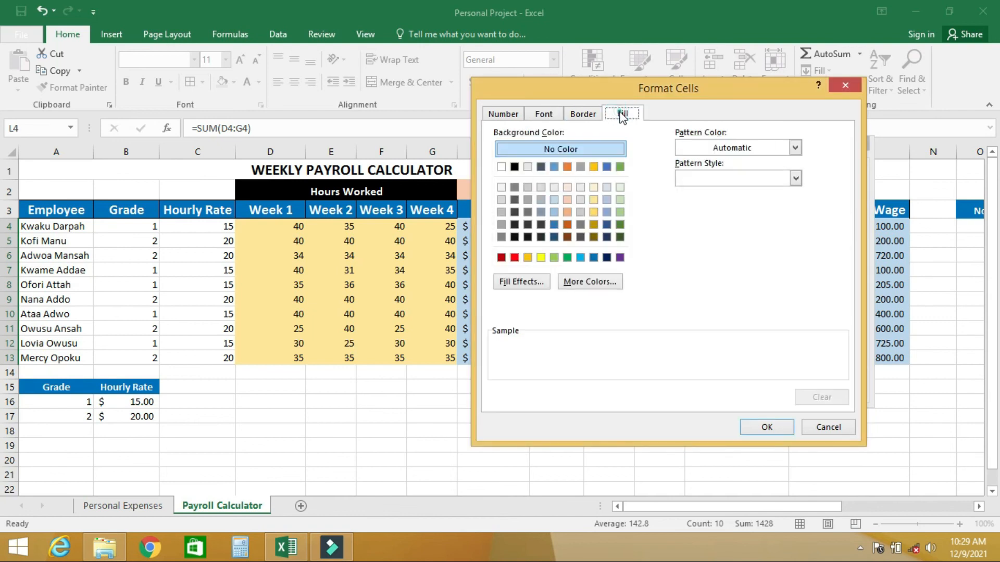
click(619, 188)
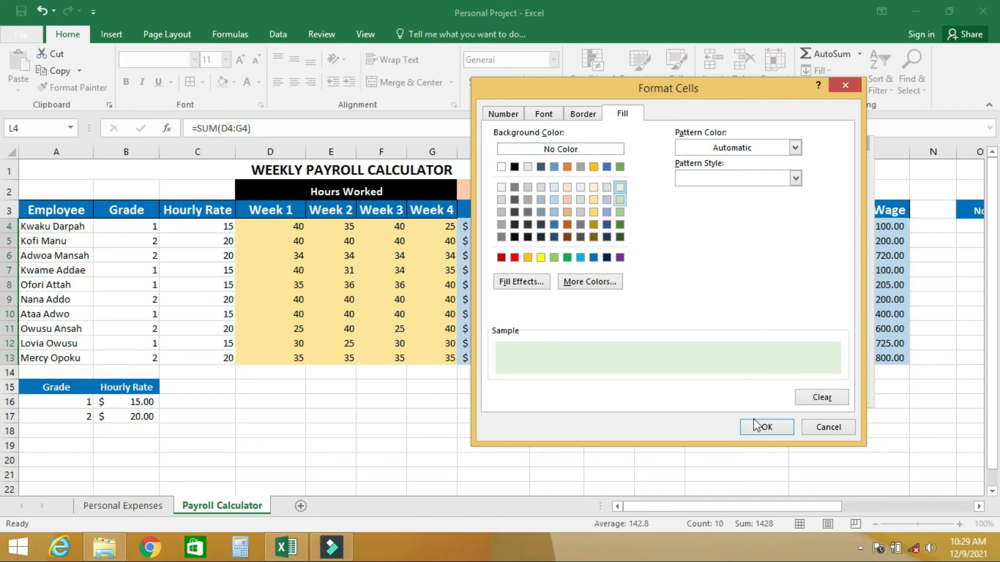
click(767, 428)
click(773, 391)
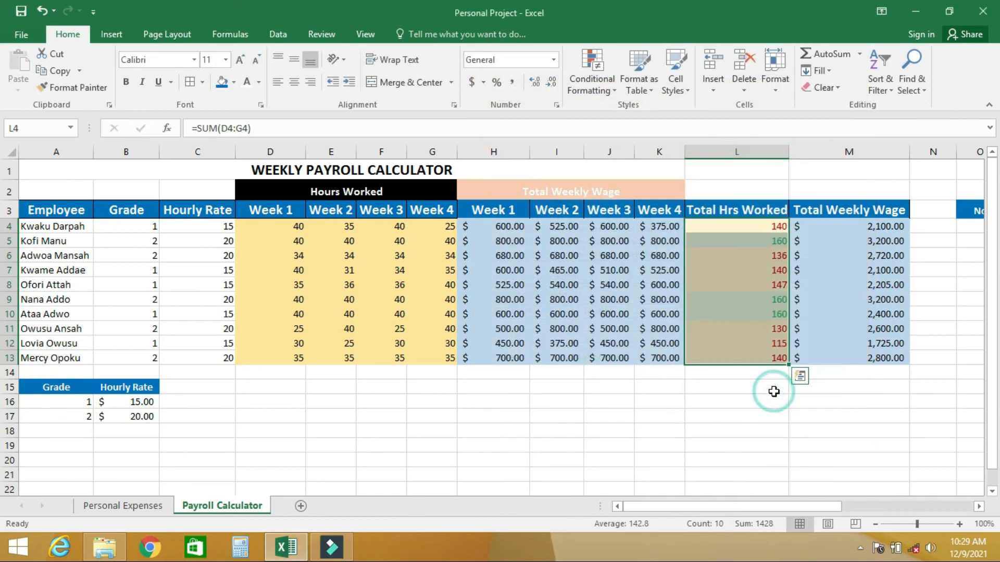
click(756, 240)
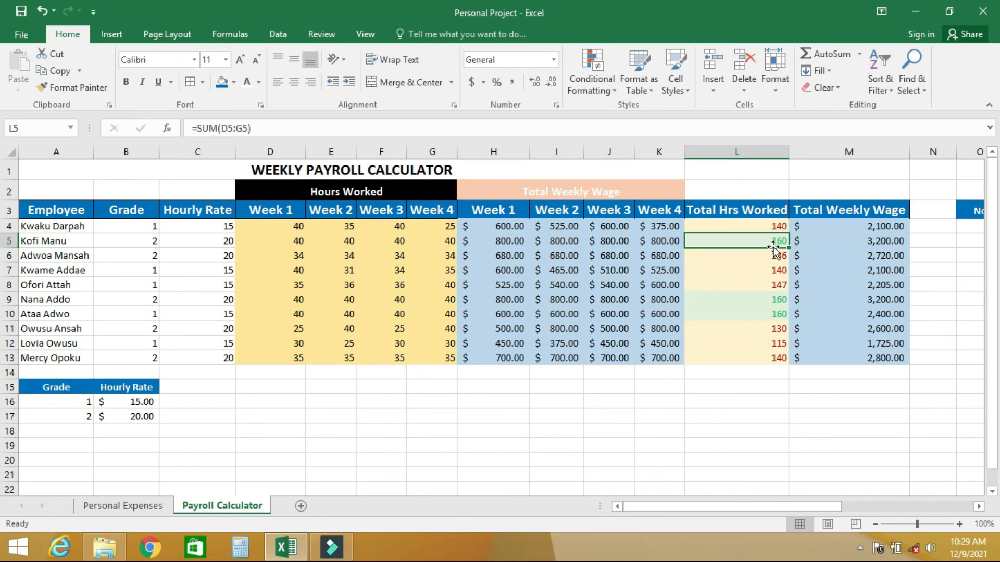
Set the third employee's Week 2 and Week 1 hours in E6 and D6 to 40 each
click(349, 256)
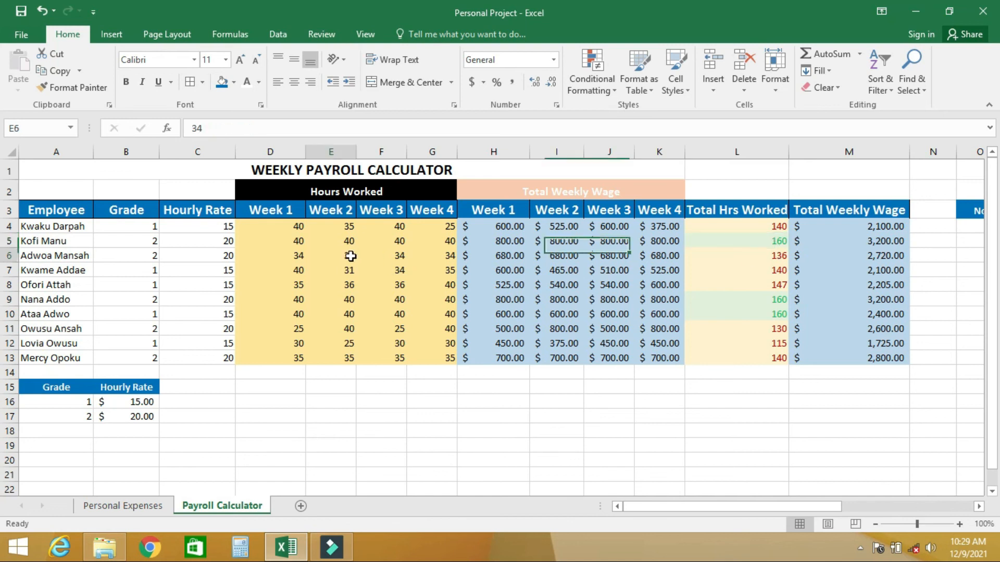
text(4)
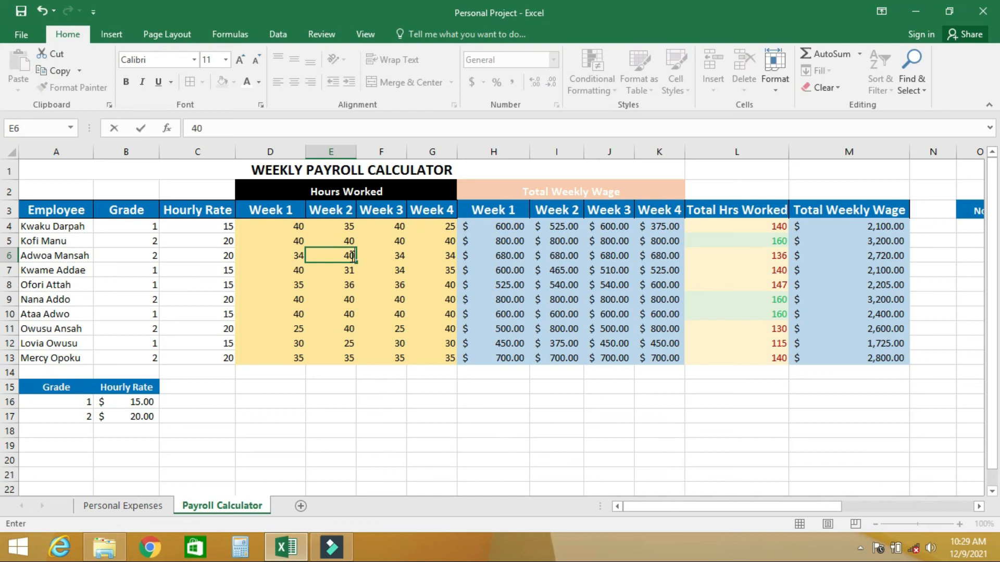
text(0)
key(Return)
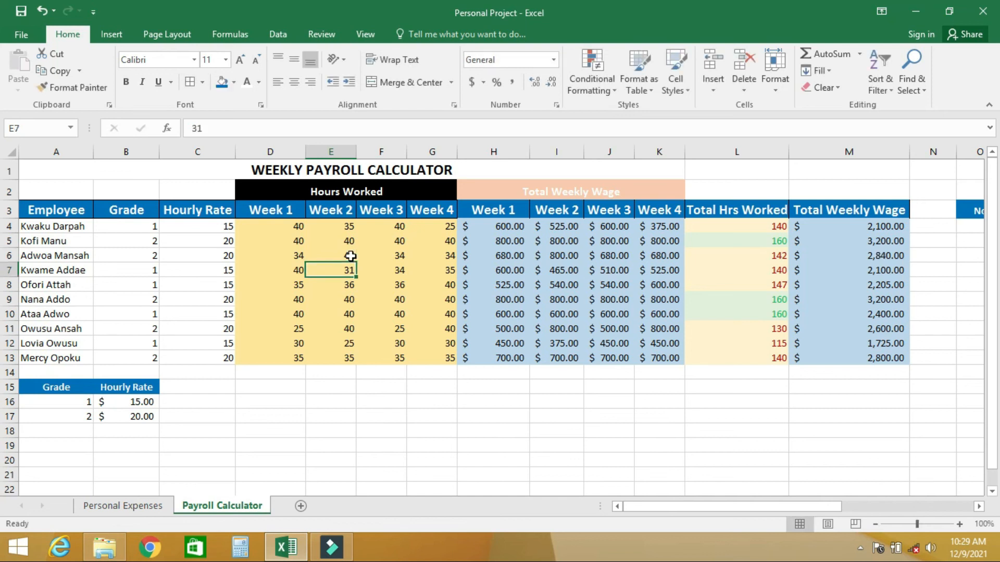
key(Up)
key(Left)
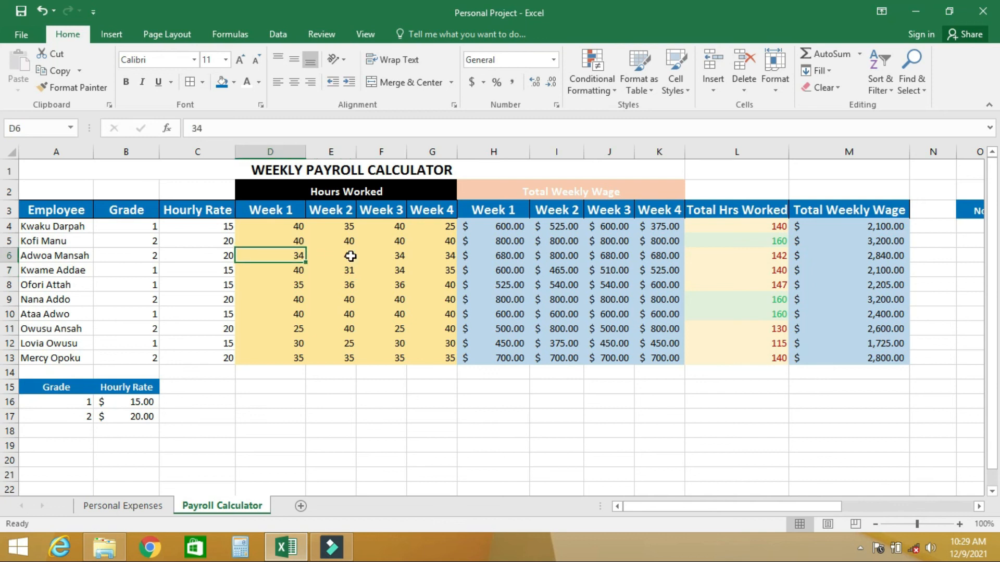
text(40)
key(Return)
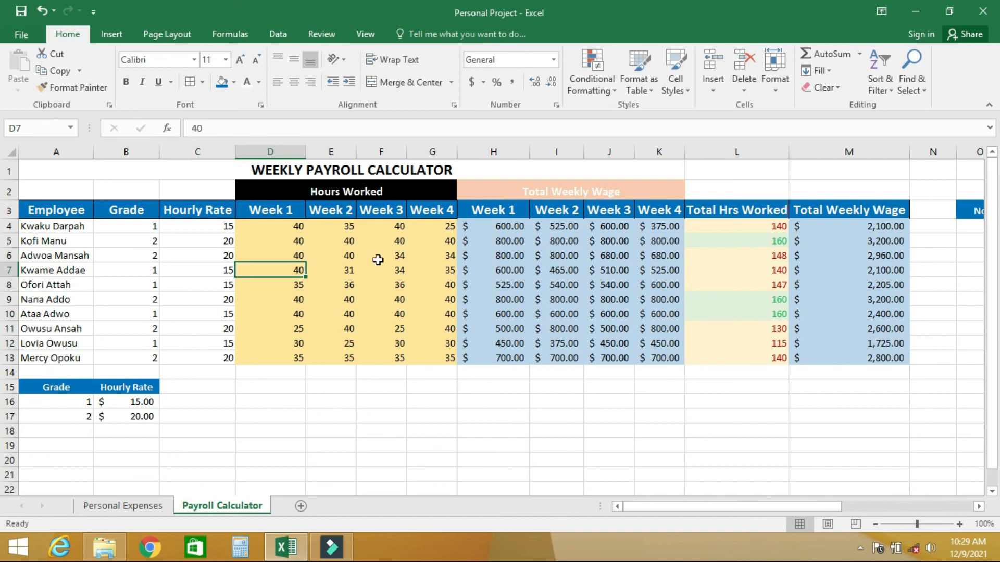
Set the third employee's Week 3 and Week 4 hours in F6 and G6 to 40 each
click(399, 256)
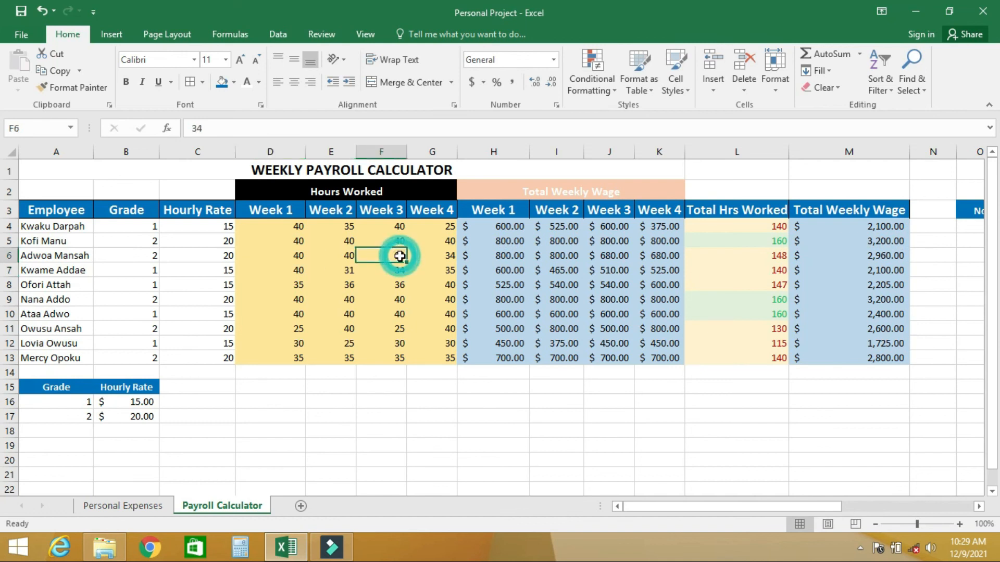
text(40)
key(Tab)
text(40)
key(Return)
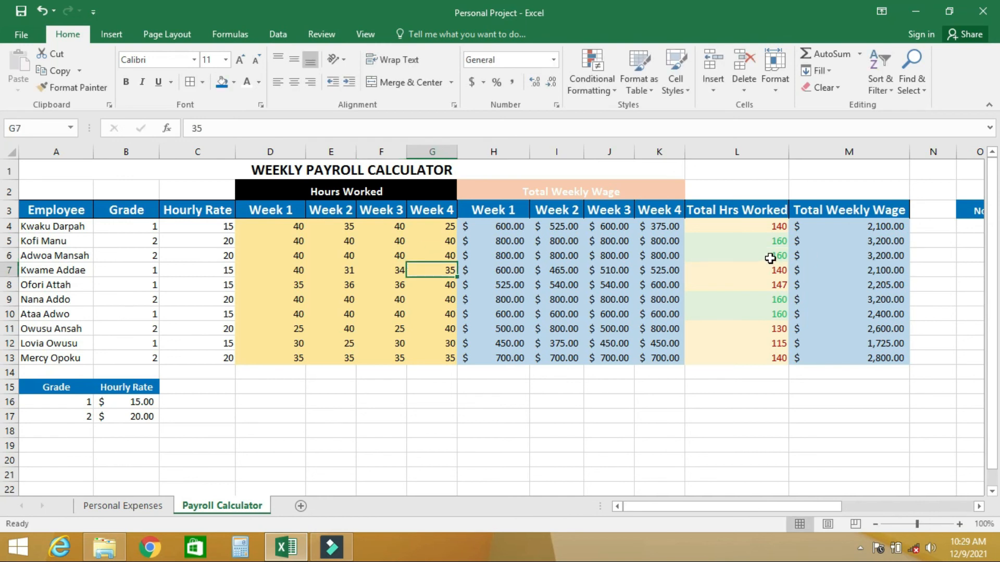